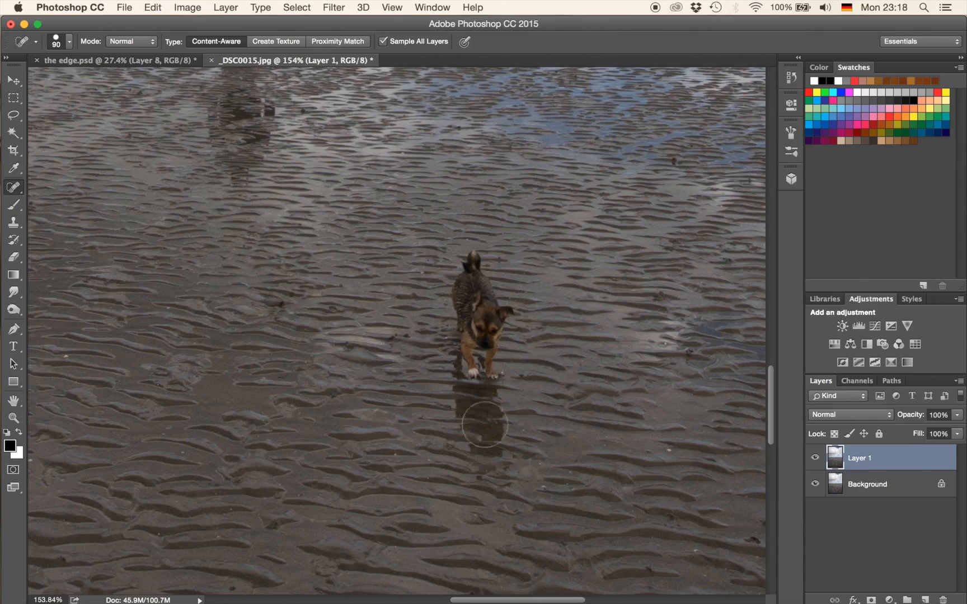
- Remove the dog and its reflection from the sand with the Spot Healing Brush, and clean up the leftover marks with the Clone Stamp
left_click(485, 442)
mouse_move(485, 442)
left_mouse_down()
mouse_move(463, 364)
mouse_move(470, 262)
mouse_move(502, 329)
mouse_move(492, 326)
mouse_move(482, 380)
left_mouse_up()
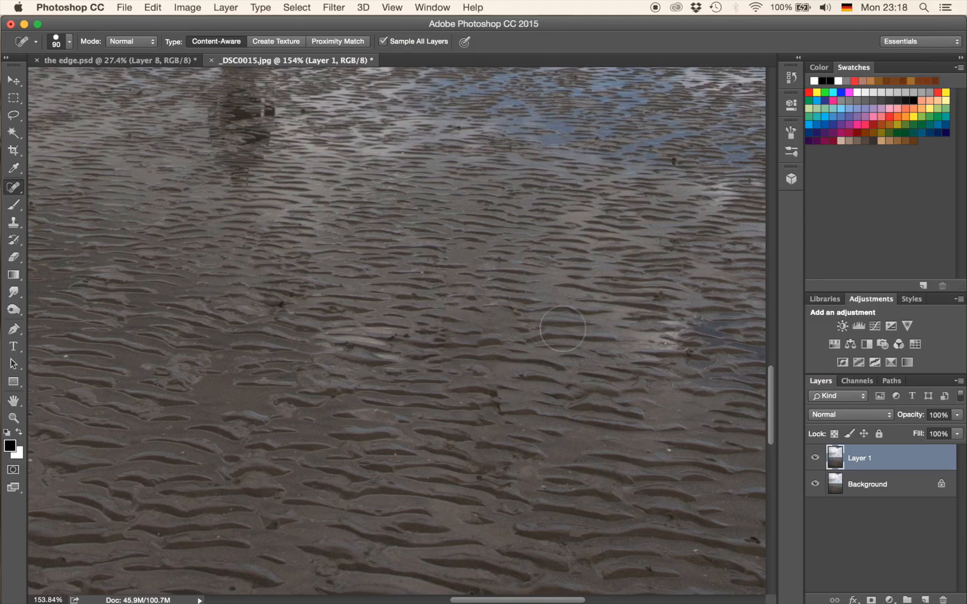
left_click(14, 223)
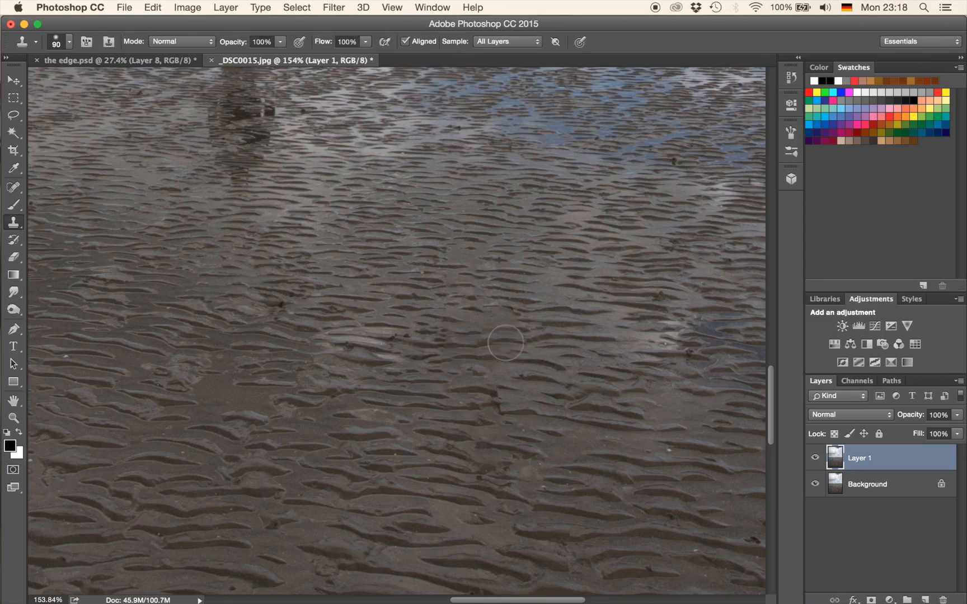
left_click(551, 337, "alt")
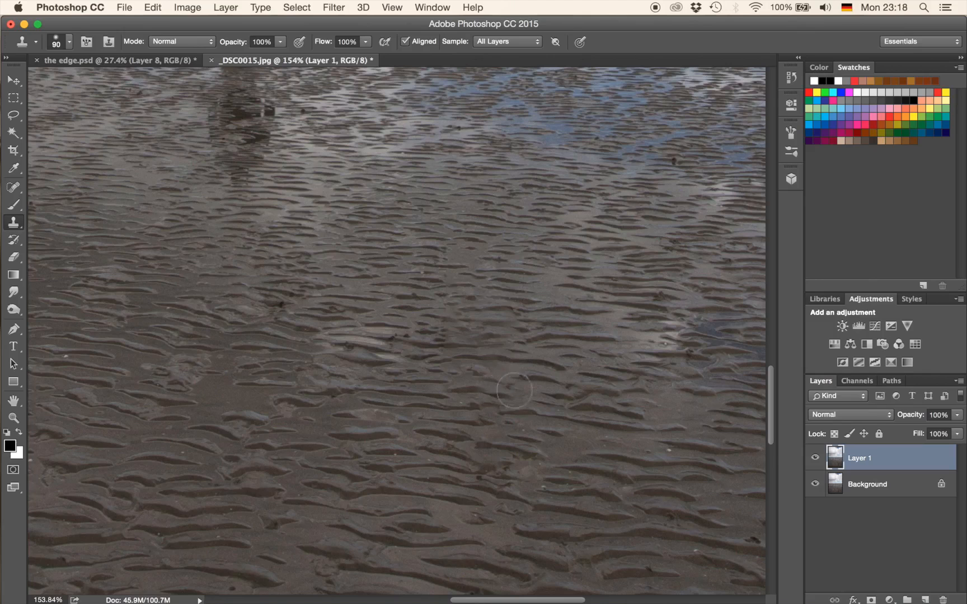
- Add a Hue/Saturation adjustment layer above Layer 1 and set its Saturation to -100
scroll(589, 378, "down", 10)
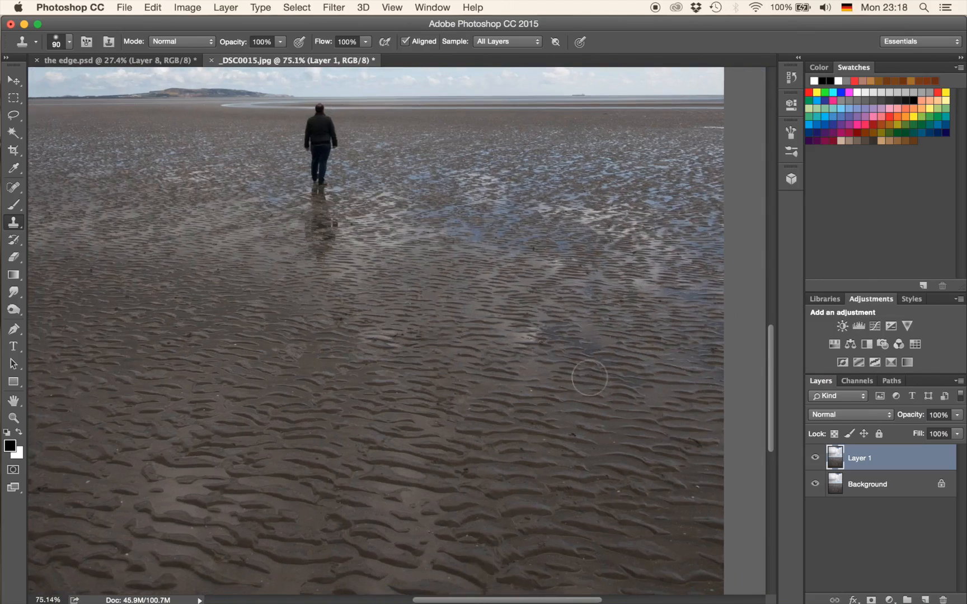
scroll(589, 378, "up", 2)
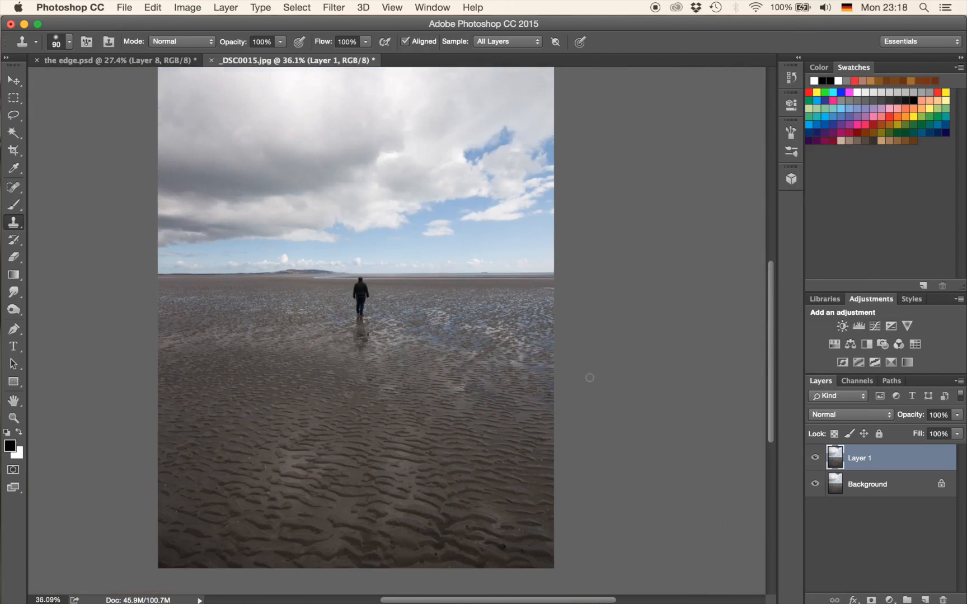
scroll(589, 378, "up", 2)
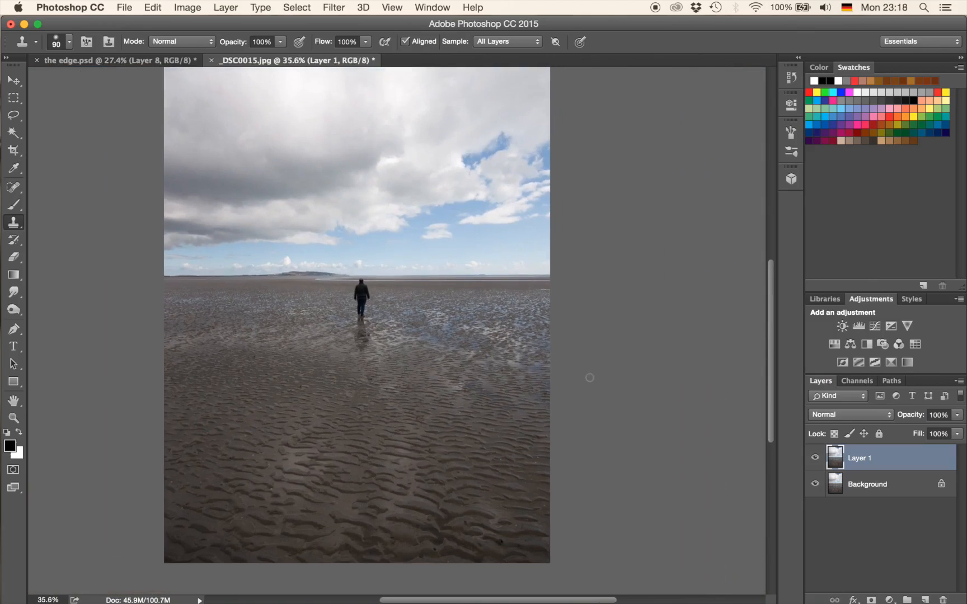
scroll(590, 377, "down", 3)
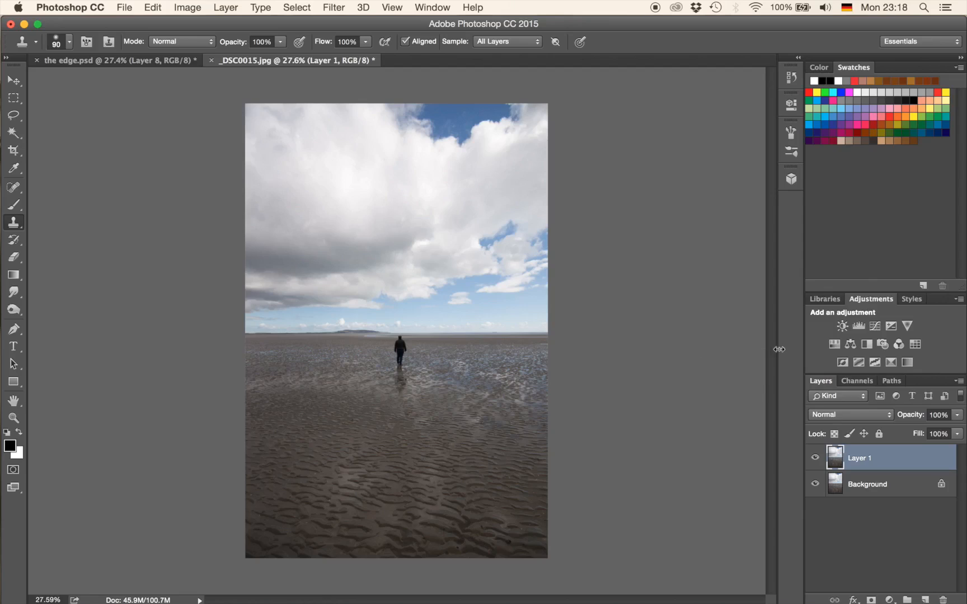
left_click(835, 344)
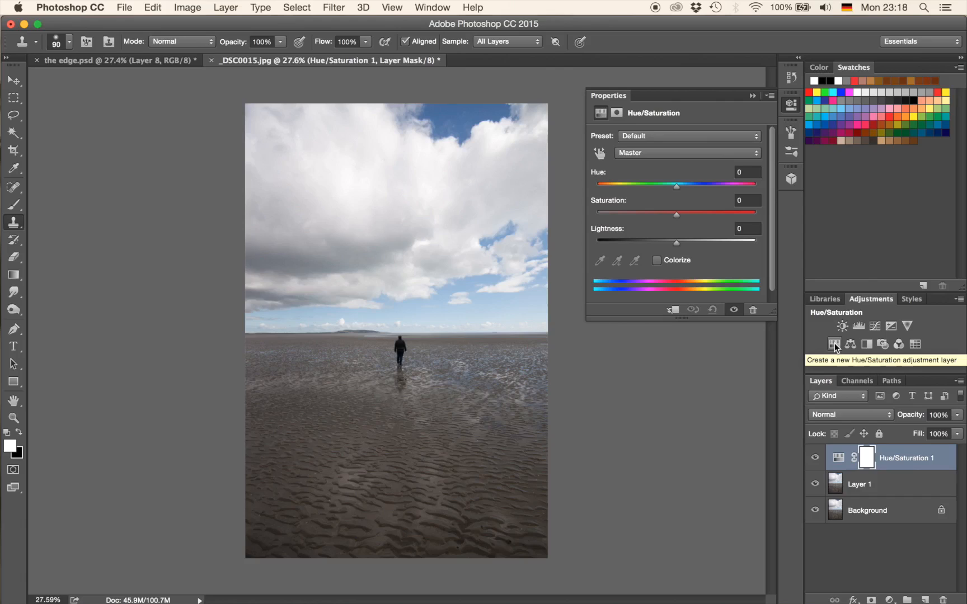
left_click_drag(676, 215, 597, 214)
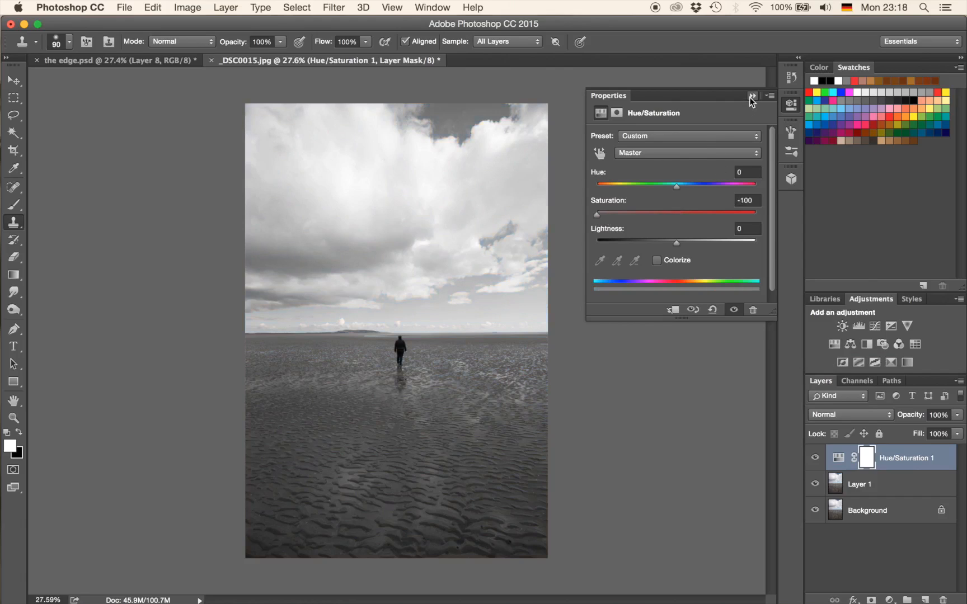
left_click(752, 97)
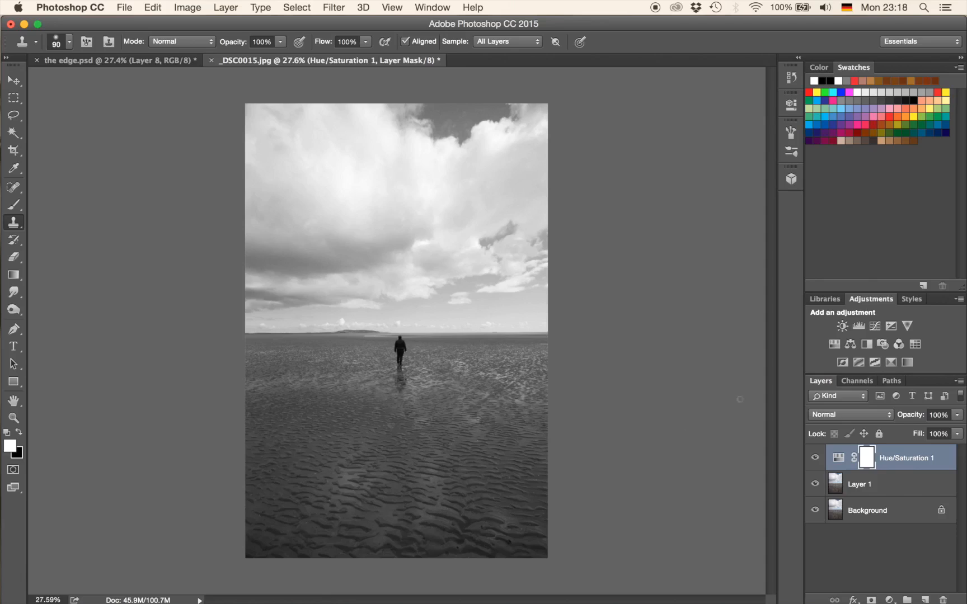
- Add a Levels adjustment layer with input levels of 21 for blacks, 0.81 for midtones and 155 for whites
left_click(860, 326)
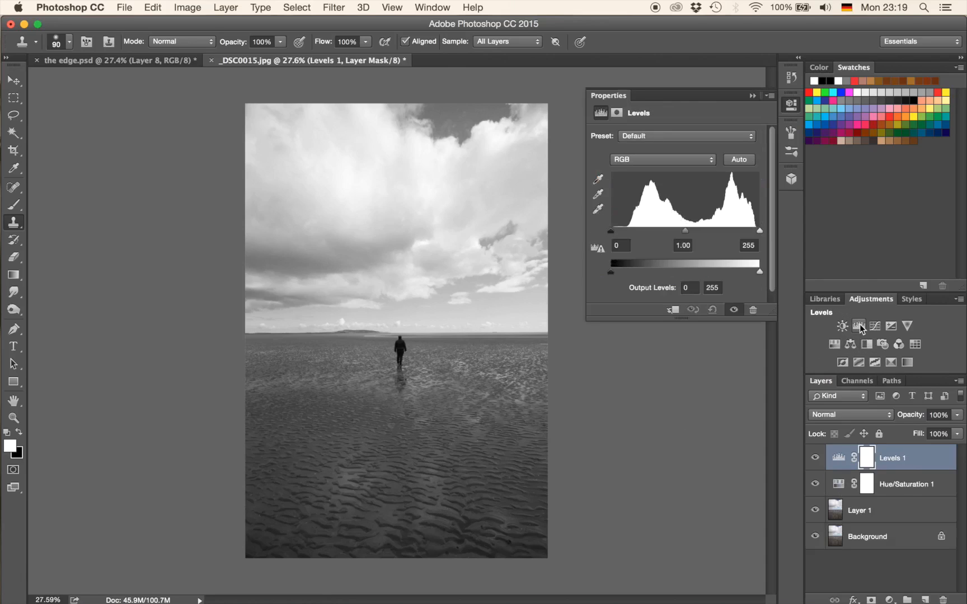
left_click_drag(758, 232, 725, 231)
left_click_drag(611, 231, 622, 233)
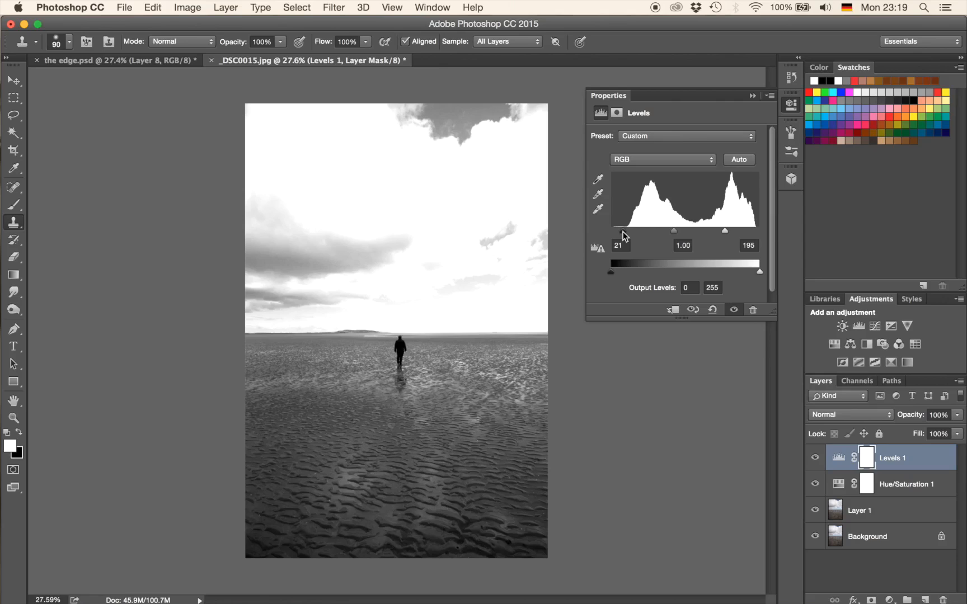
left_click_drag(674, 231, 676, 231)
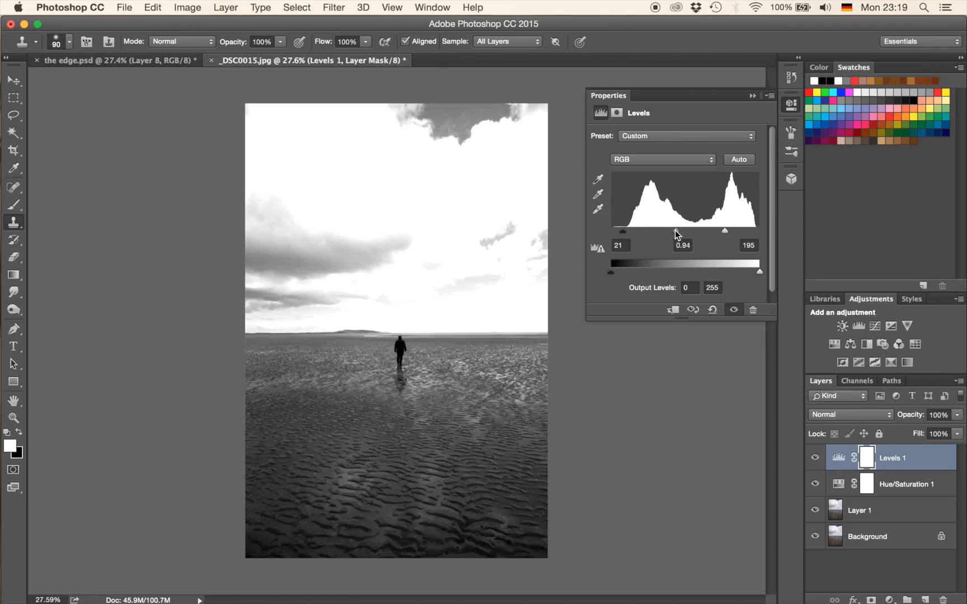
left_click_drag(722, 229, 669, 231)
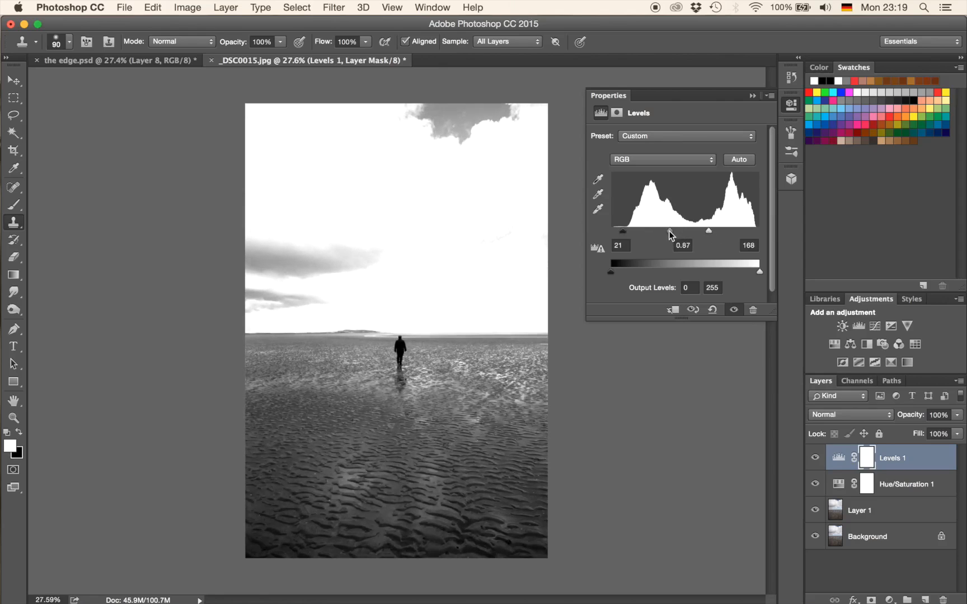
left_click_drag(708, 230, 702, 229)
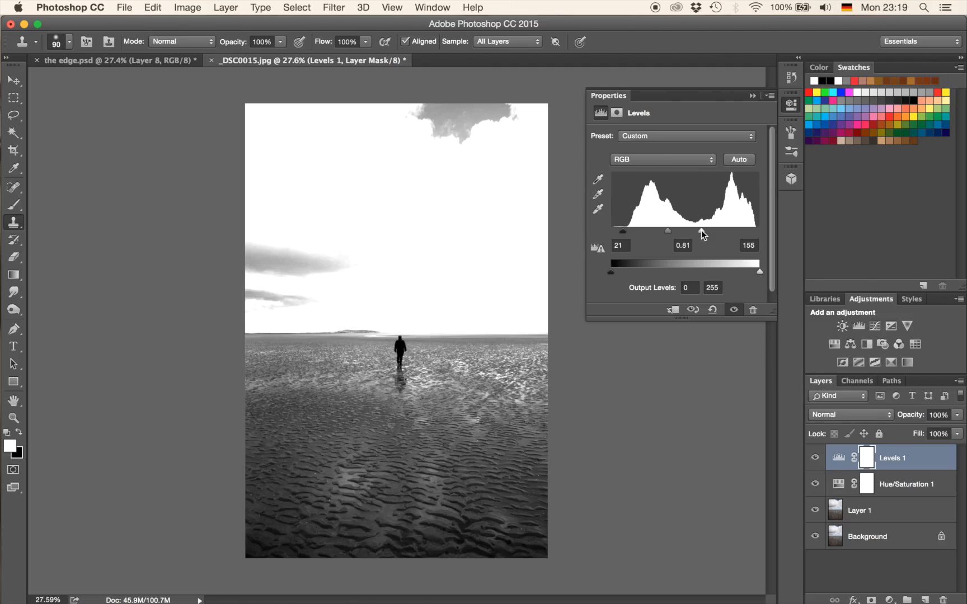
- Refine the Levels adjustment for the sand by setting the midtone input to 0.68 and the white input to 146
scroll(403, 472, "up", 6)
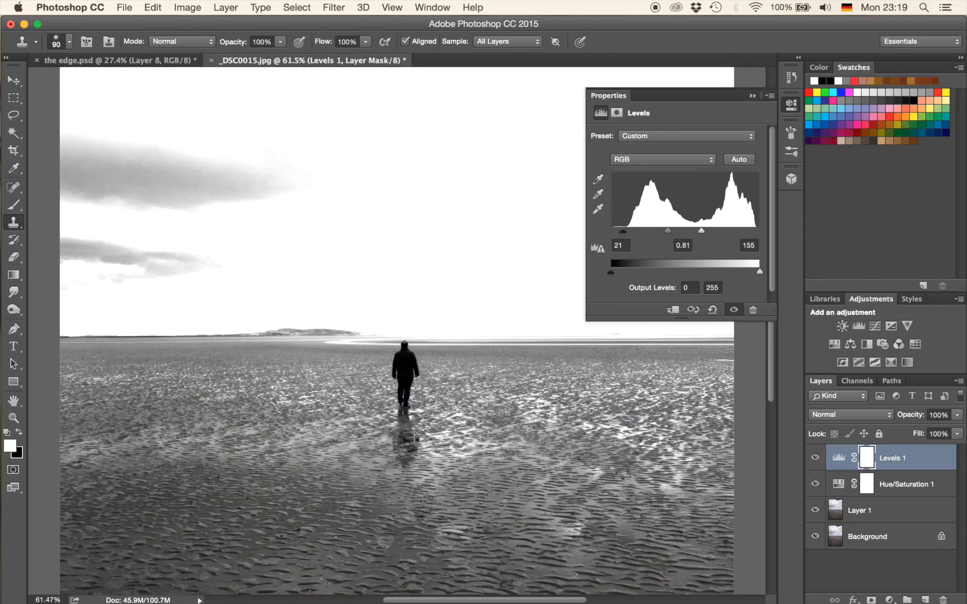
scroll(403, 471, "up", 3)
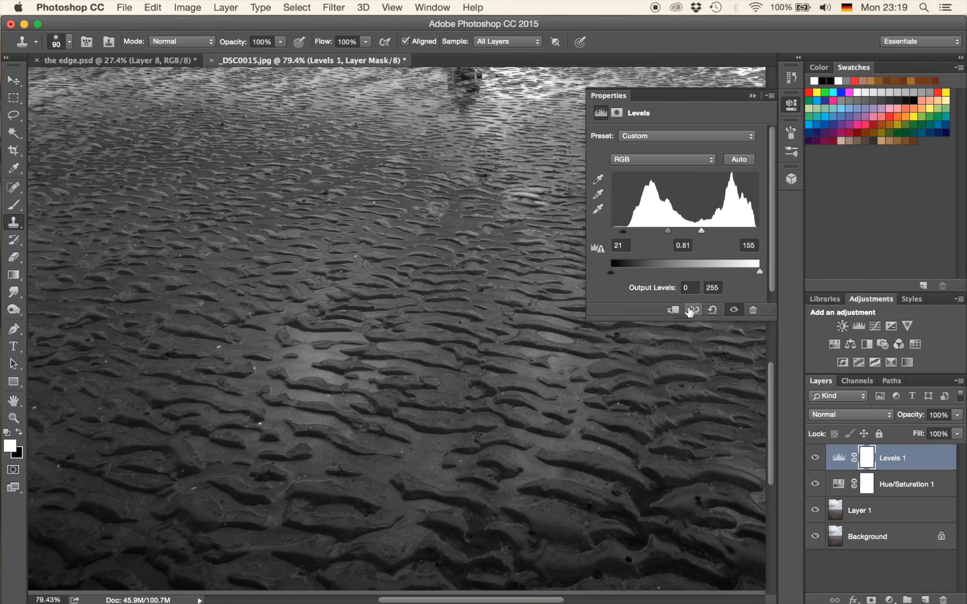
left_click_drag(701, 229, 668, 229)
key("super+0")
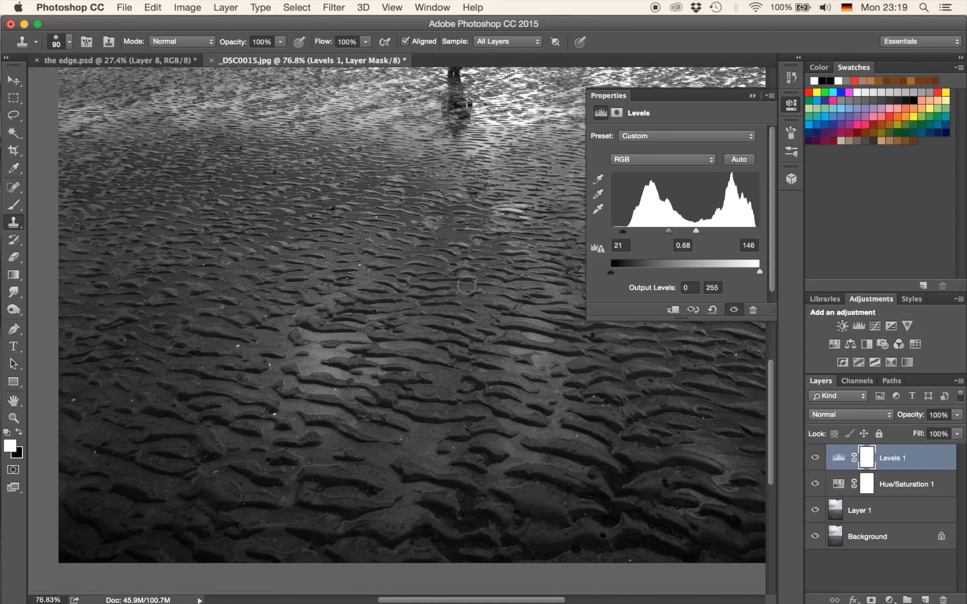
scroll(466, 286, "up", 5)
scroll(466, 286, "right", 3)
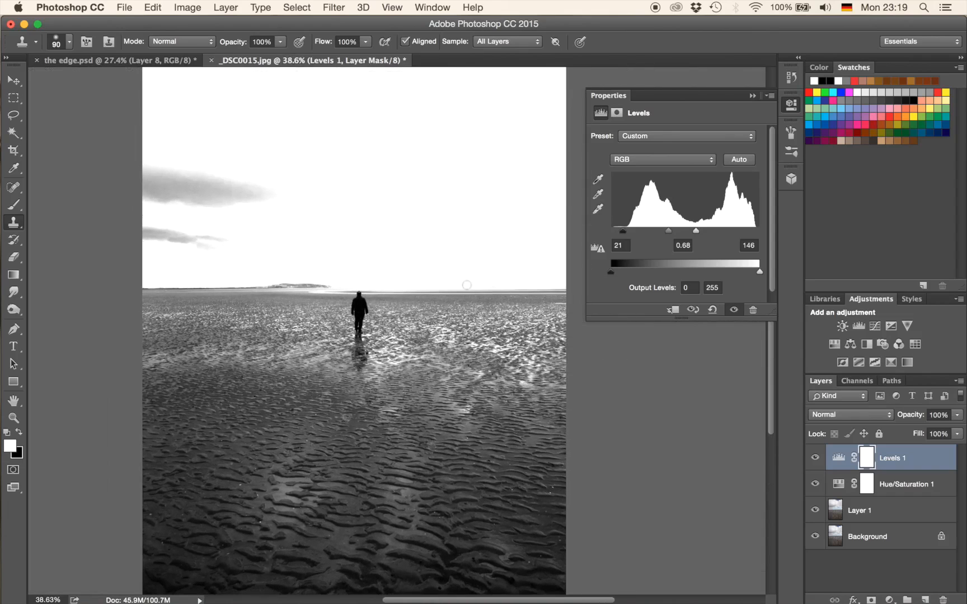
scroll(466, 285, "down", 1)
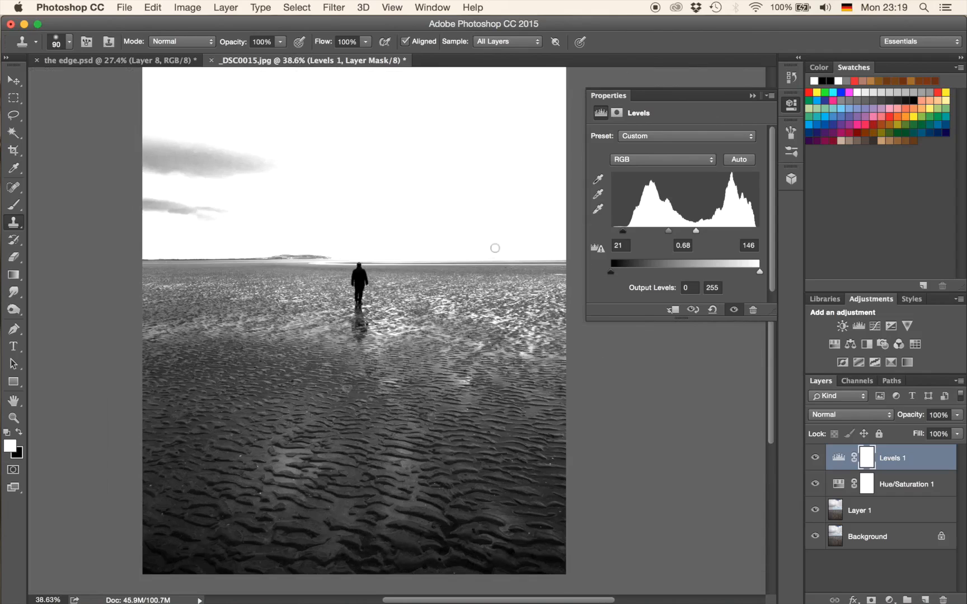
scroll(494, 248, "up", 5)
scroll(495, 248, "down", 5)
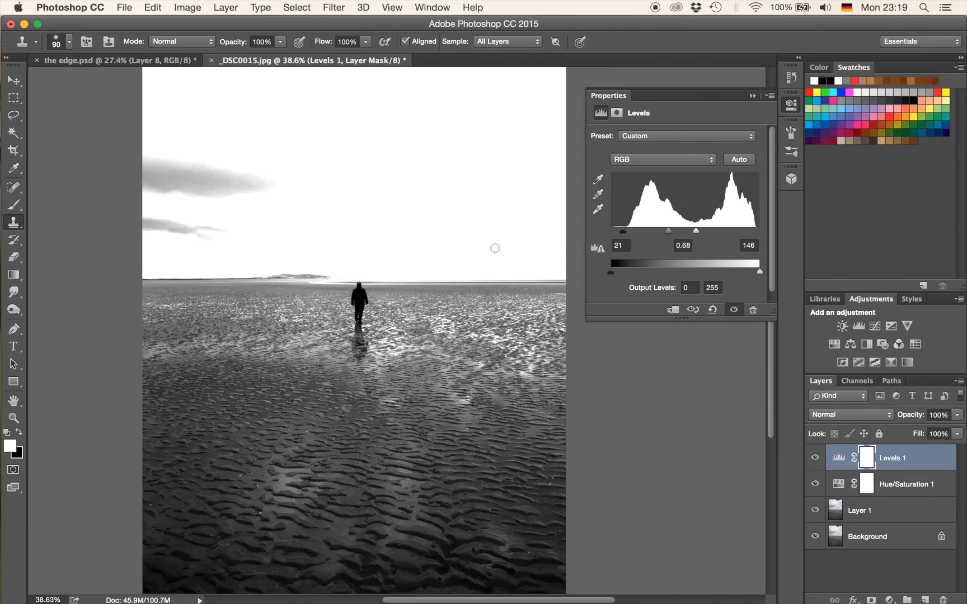
left_click(752, 95)
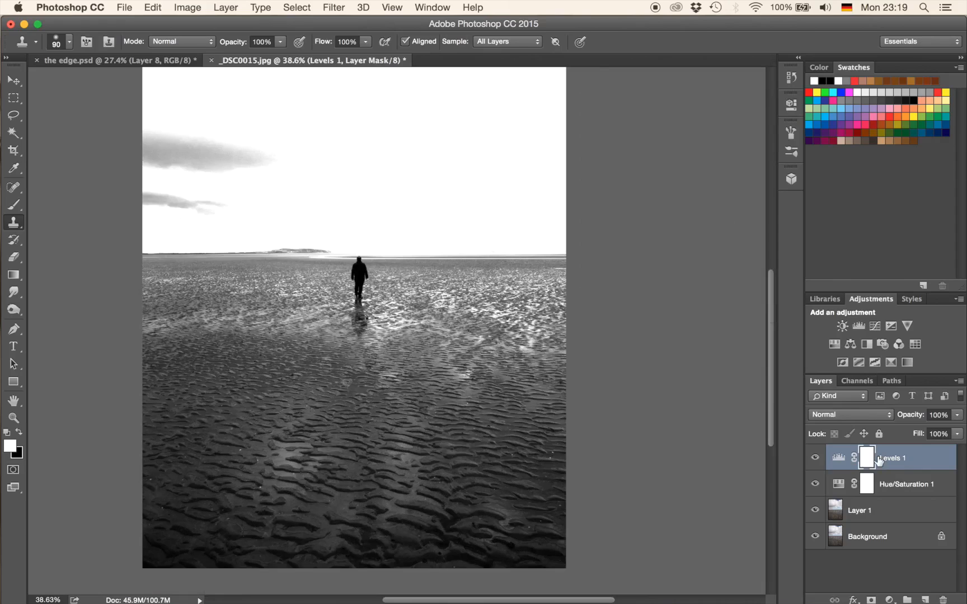
- Invert the Levels 1 layer mask to black and ready the Brush tool at size 900 with white as the foreground colour
key("super+i")
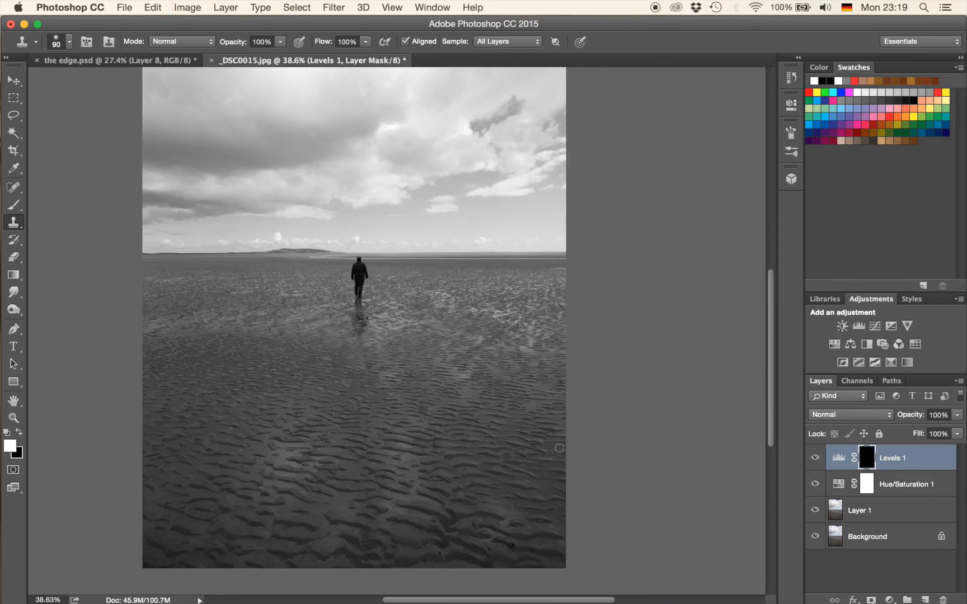
key("b")
key("bracketright")
key("bracketright")
key("bracketright")
key("bracketright")
key("bracketright")
key("bracketright")
key("bracketright")
key("bracketright")
key("bracketright")
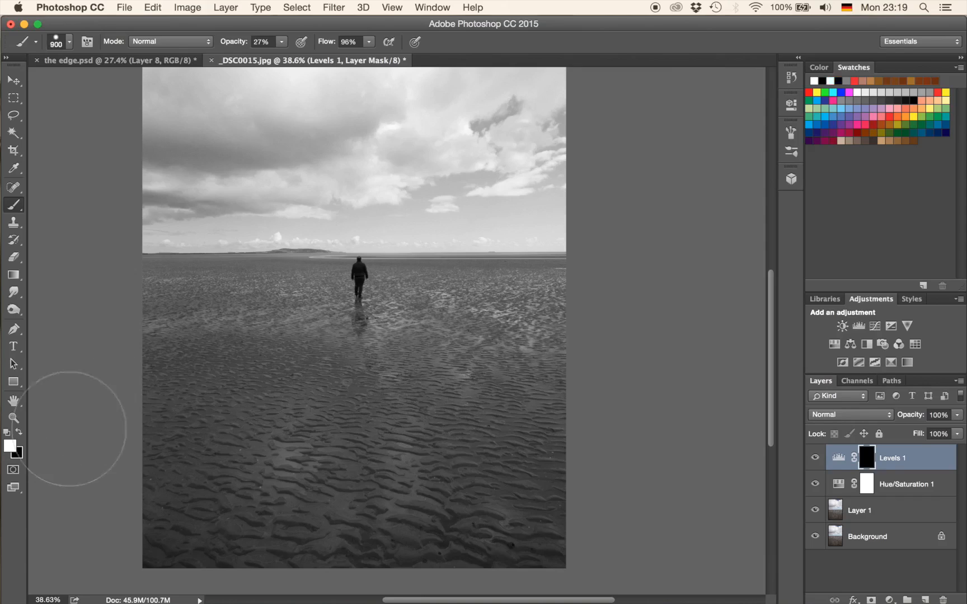
left_click(19, 432)
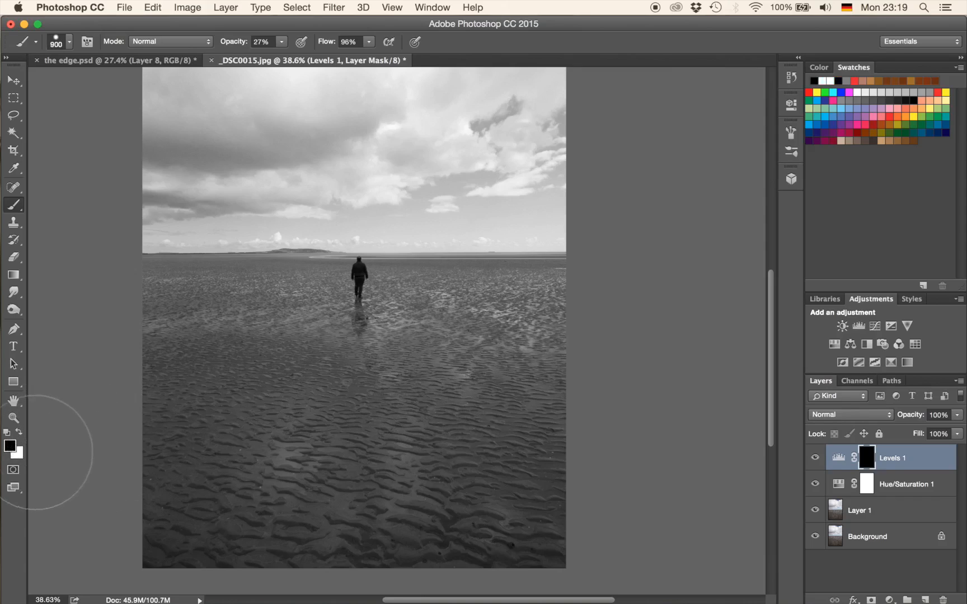
left_click(20, 432)
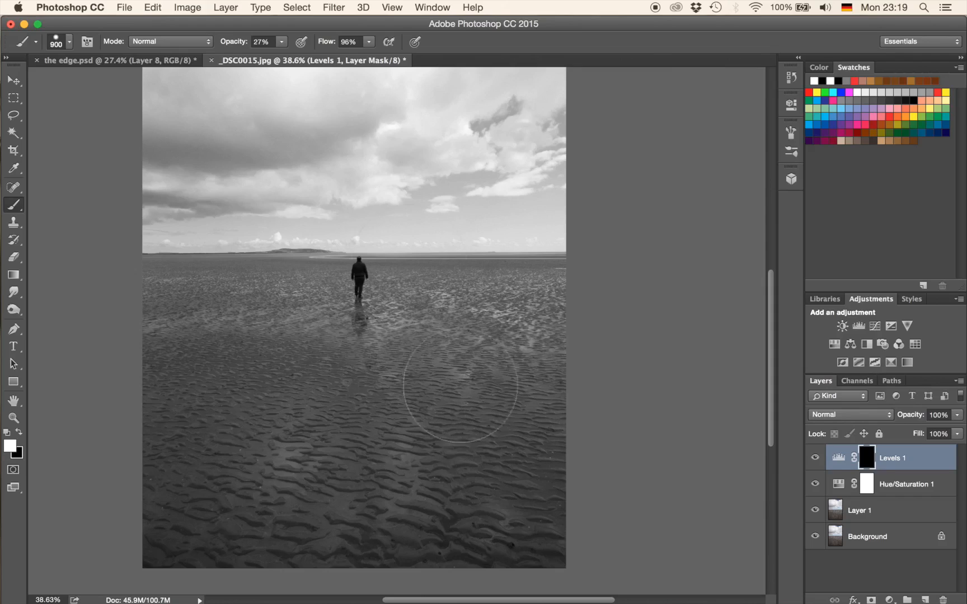
- Paint white at 68% brush opacity on the Levels 1 mask across the whole beach up to the horizon
left_click_drag(239, 46, 263, 63)
mouse_move(218, 557)
left_mouse_down()
mouse_move(195, 525)
mouse_move(585, 497)
mouse_move(205, 436)
mouse_move(613, 405)
left_mouse_up()
left_click_drag(223, 375, 548, 353)
mouse_move(202, 328)
left_mouse_down()
mouse_move(432, 333)
mouse_move(572, 324)
mouse_move(198, 370)
mouse_move(423, 417)
mouse_move(286, 431)
mouse_move(326, 463)
mouse_move(546, 484)
mouse_move(632, 507)
left_mouse_up()
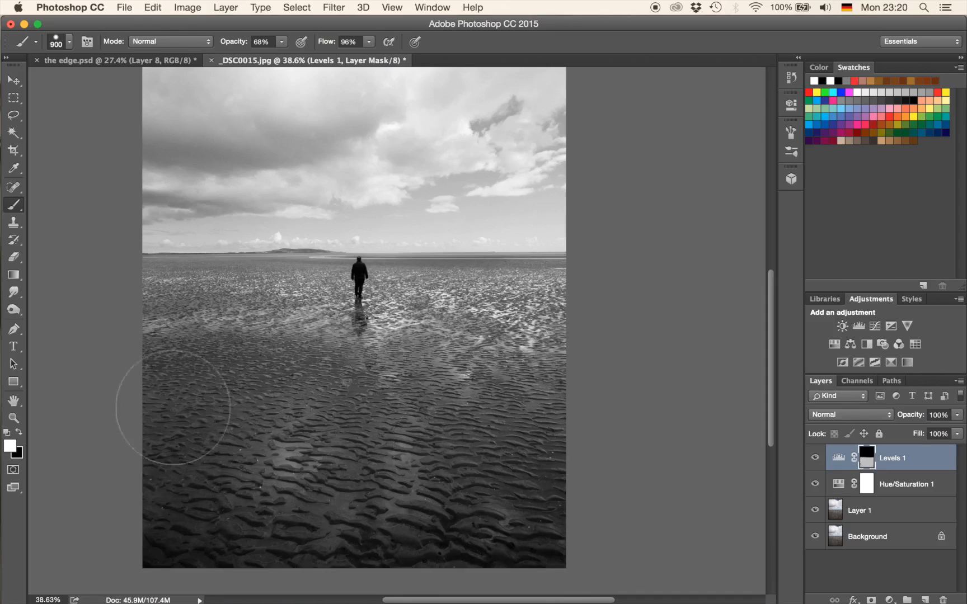
left_click_drag(470, 427, 554, 366)
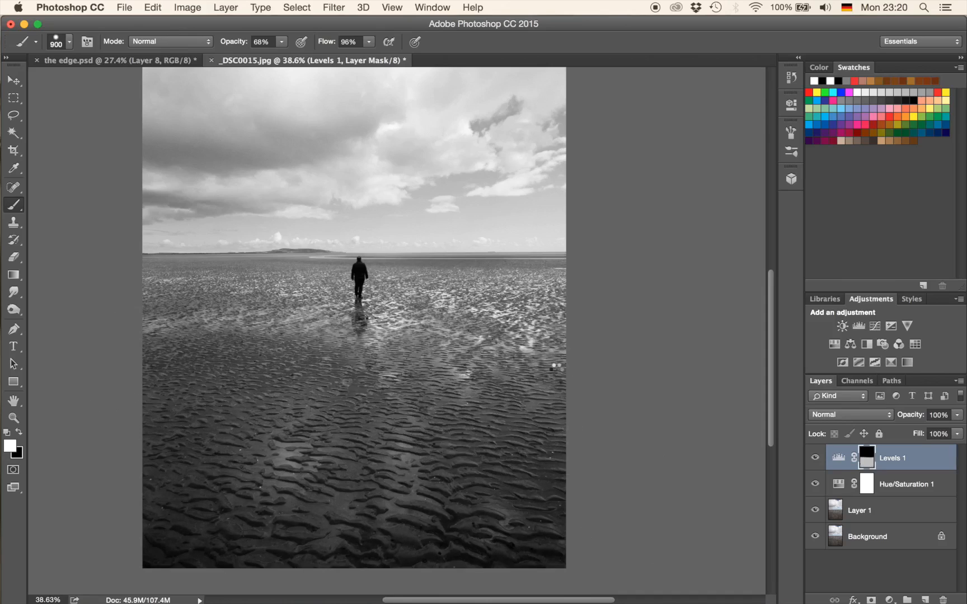
left_click_drag(550, 324, 222, 323)
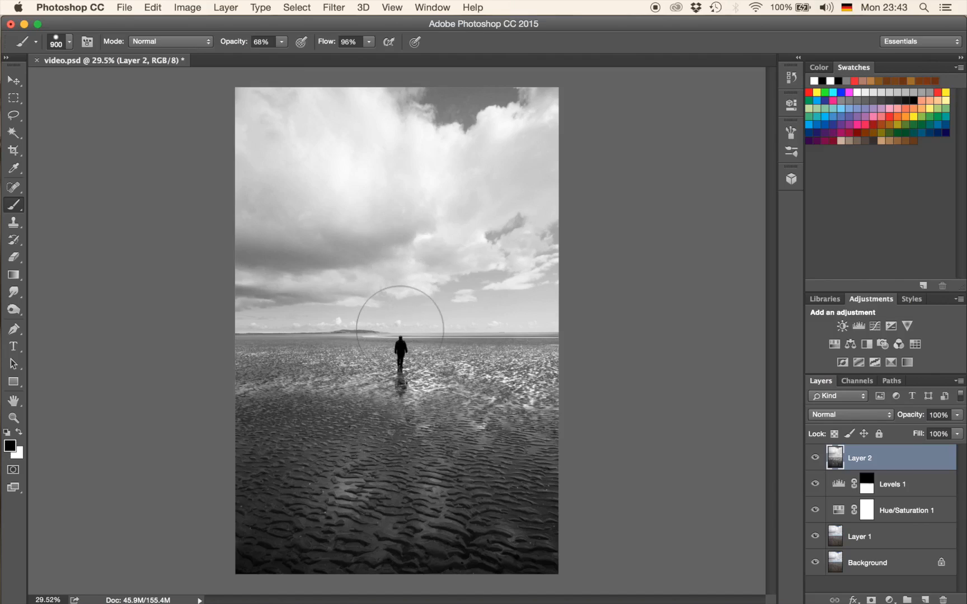
- Delete the topmost Layer 2 and undo the deletion
key("BackSpace")
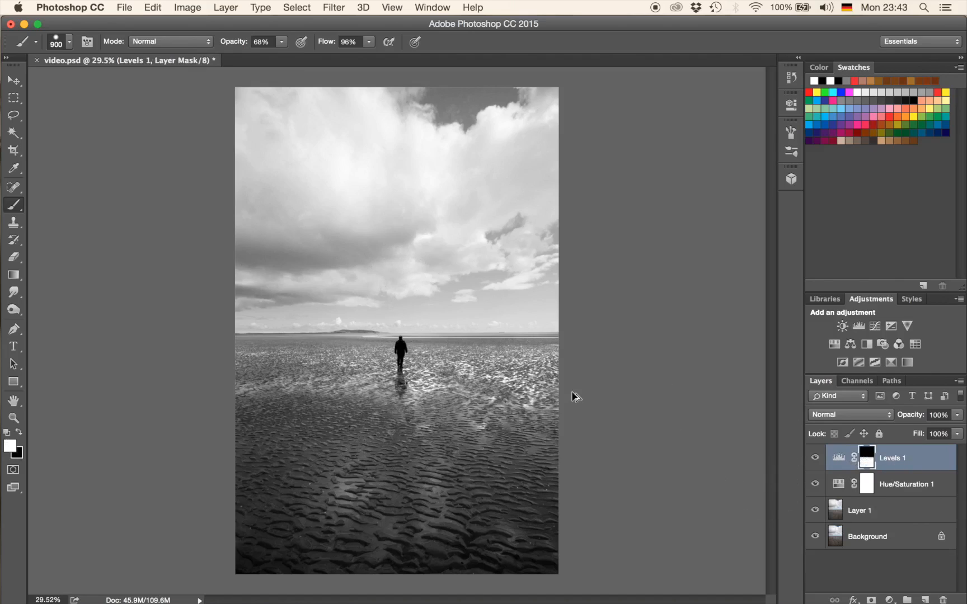
key("super+z")
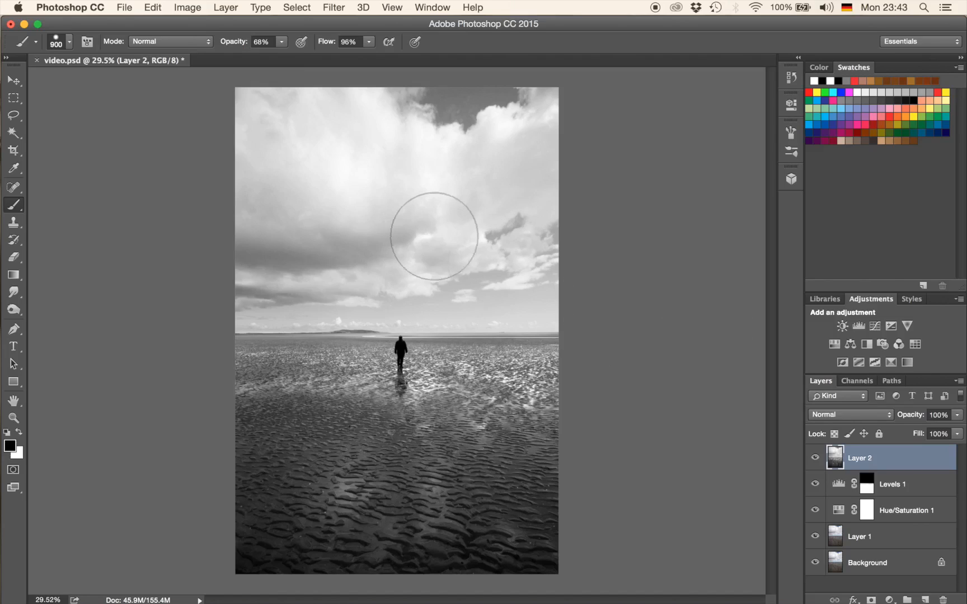
- Start the Lighting Effects filter on Layer 2 and position the point light in the sky just above the walking man's head
left_click(339, 7)
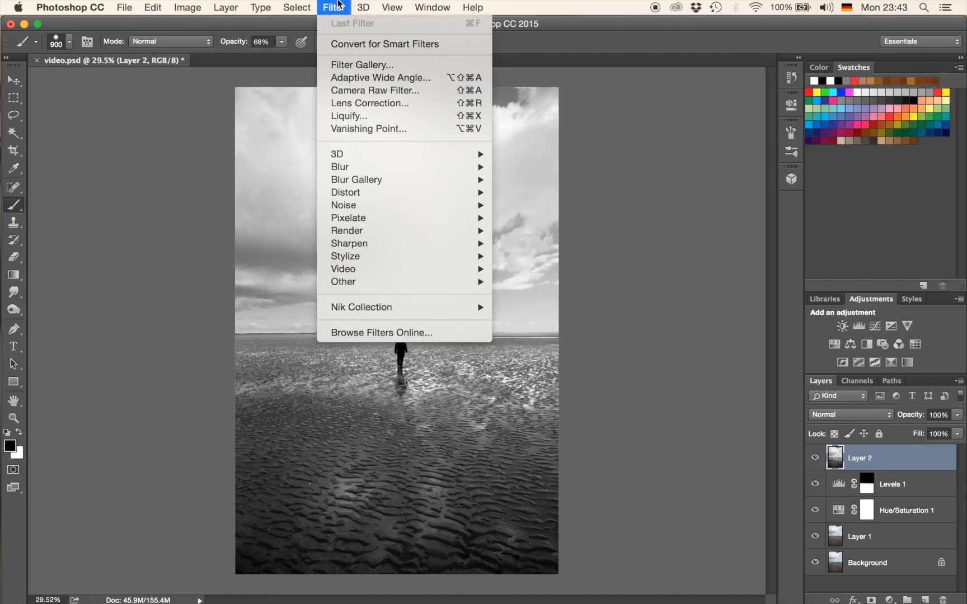
mouse_move(365, 232)
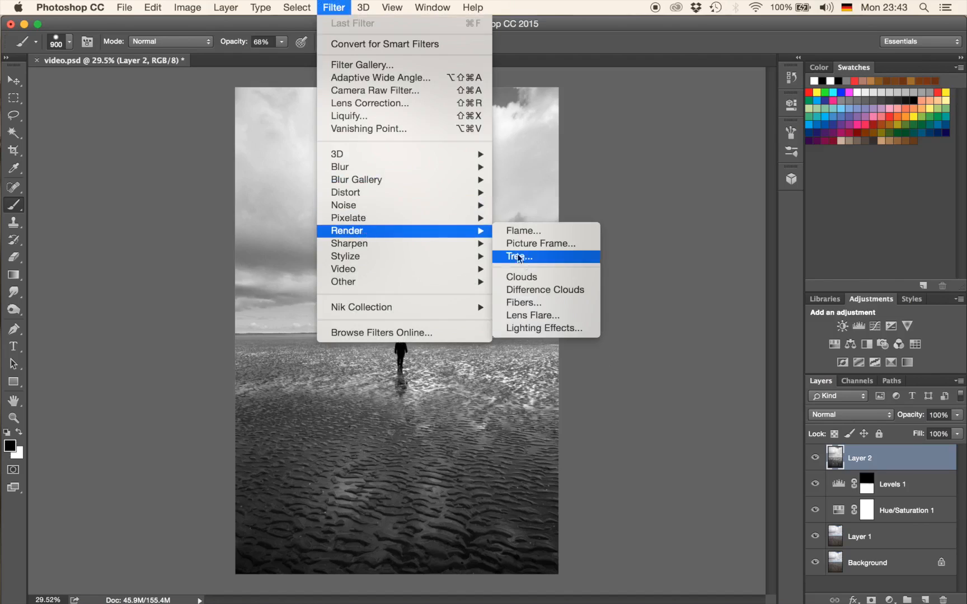
left_click(522, 330)
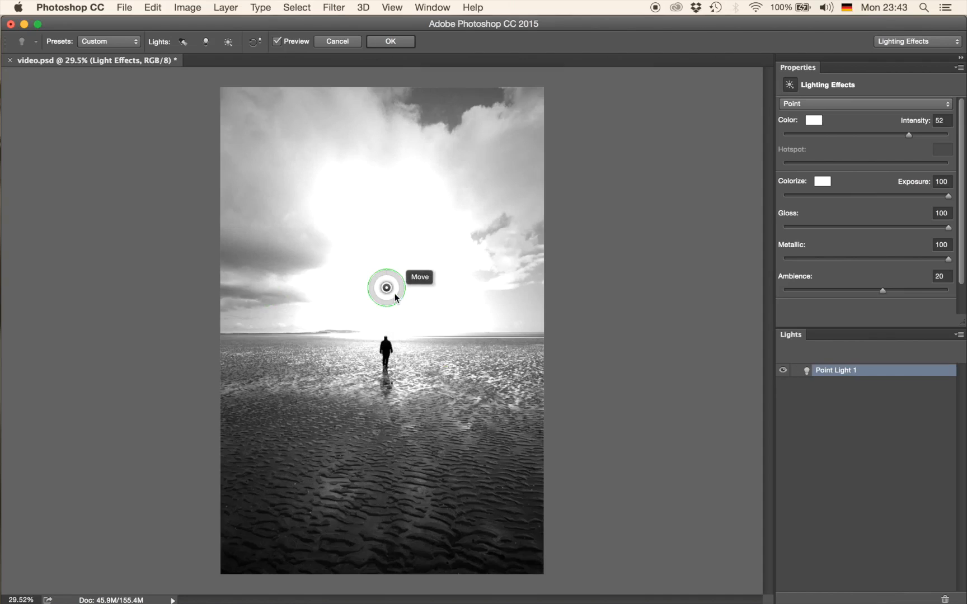
left_click_drag(395, 298, 458, 219)
left_click_drag(437, 280, 398, 315)
left_click_drag(395, 314, 396, 320)
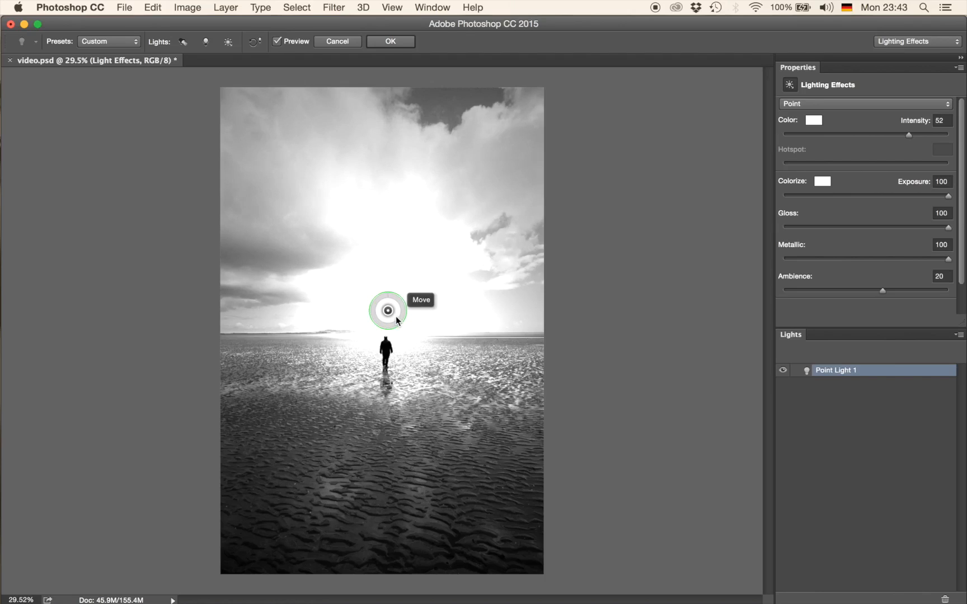
- Nudge the point light slightly upward above the man's head, set Ambience to 18, and apply the Lighting Effects filter
left_click_drag(395, 311, 398, 302)
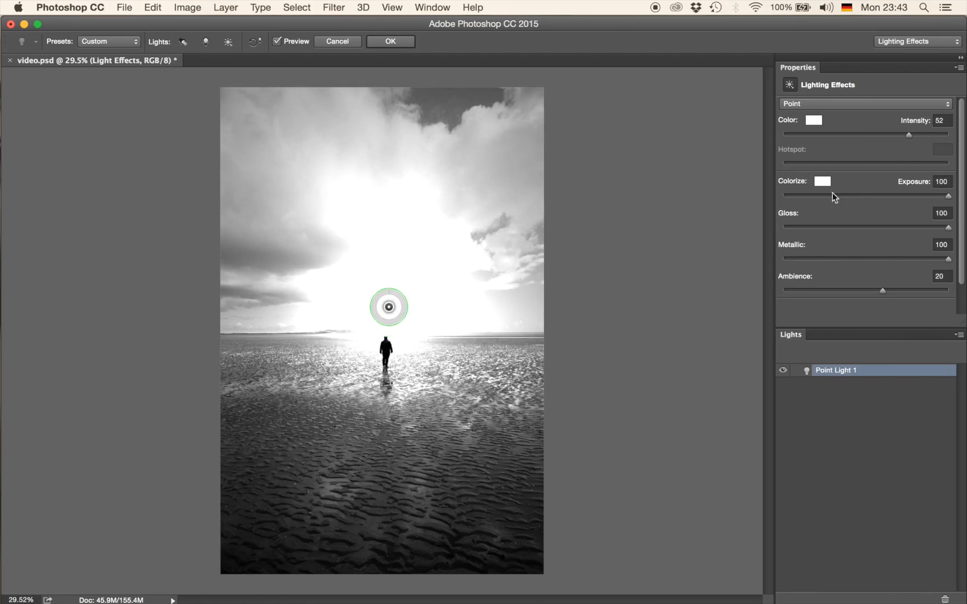
scroll(872, 189, "down", 2)
scroll(872, 189, "up", 2)
mouse_move(887, 296)
left_mouse_down()
mouse_move(822, 291)
mouse_move(882, 292)
left_mouse_up()
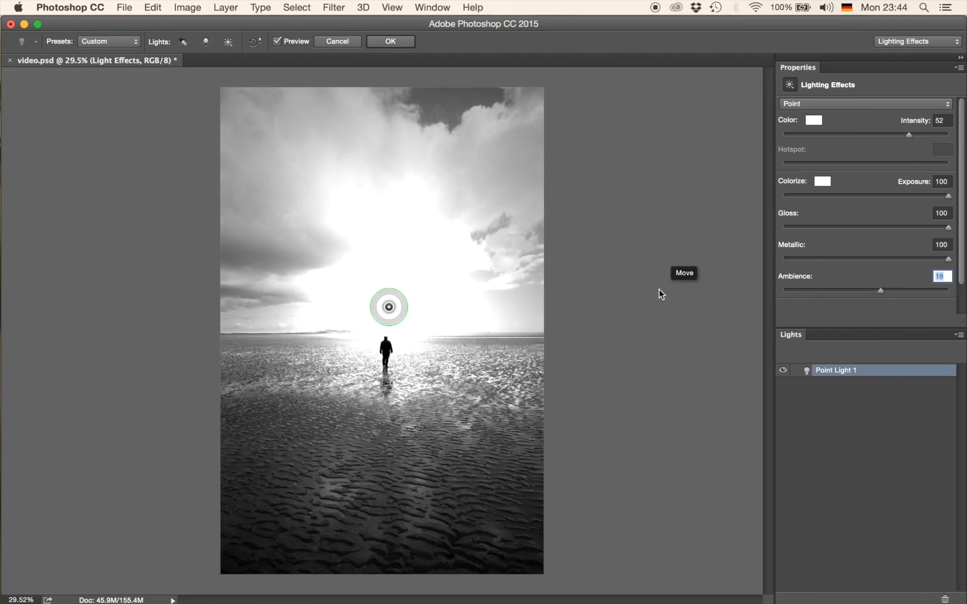
key("Return")
left_click(392, 42)
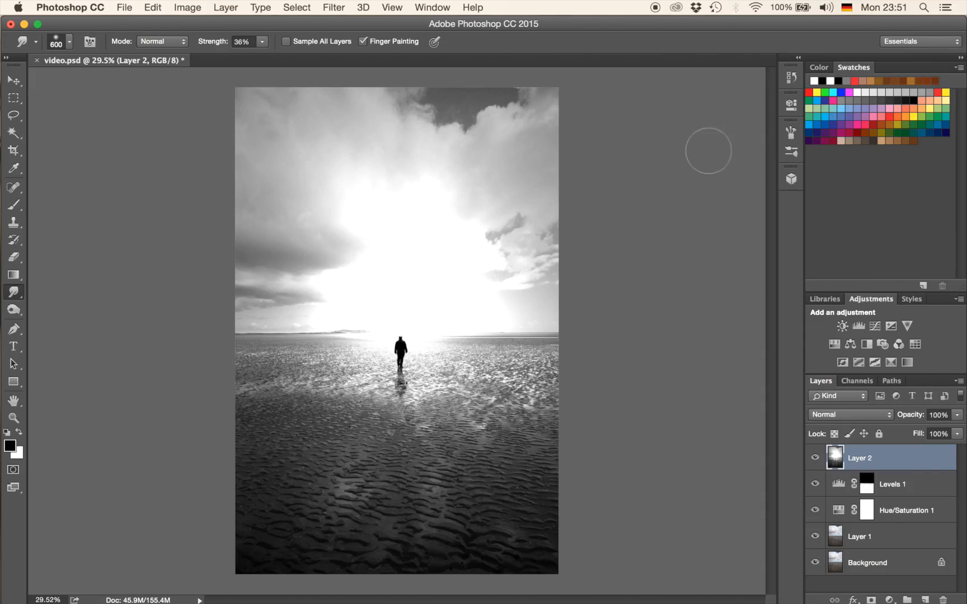
- Add a Curves adjustment layer above Layer 2, bending the curve's shadows downward and adding a highlight point to steepen the contrast
left_click(874, 326)
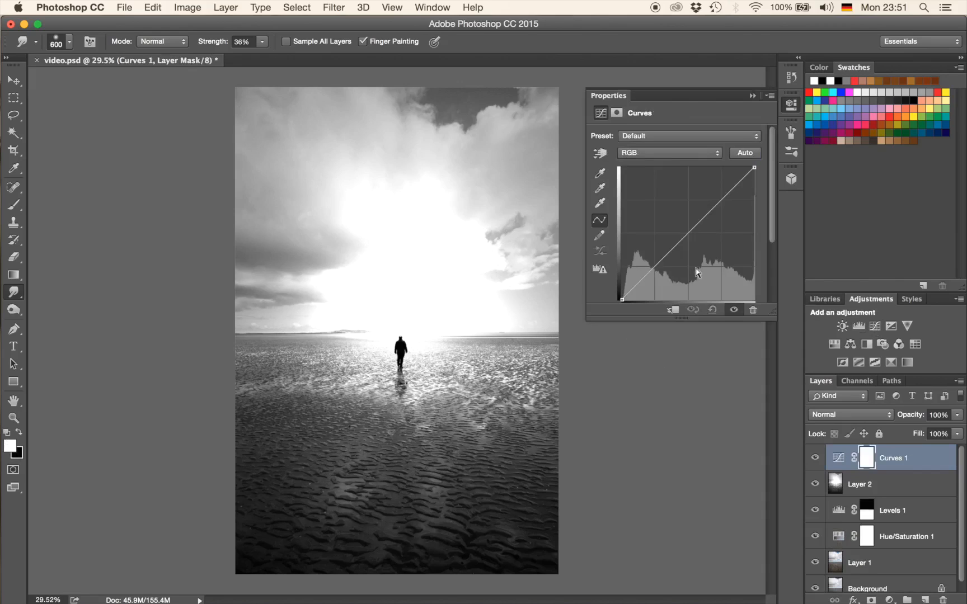
left_click_drag(659, 262, 683, 274)
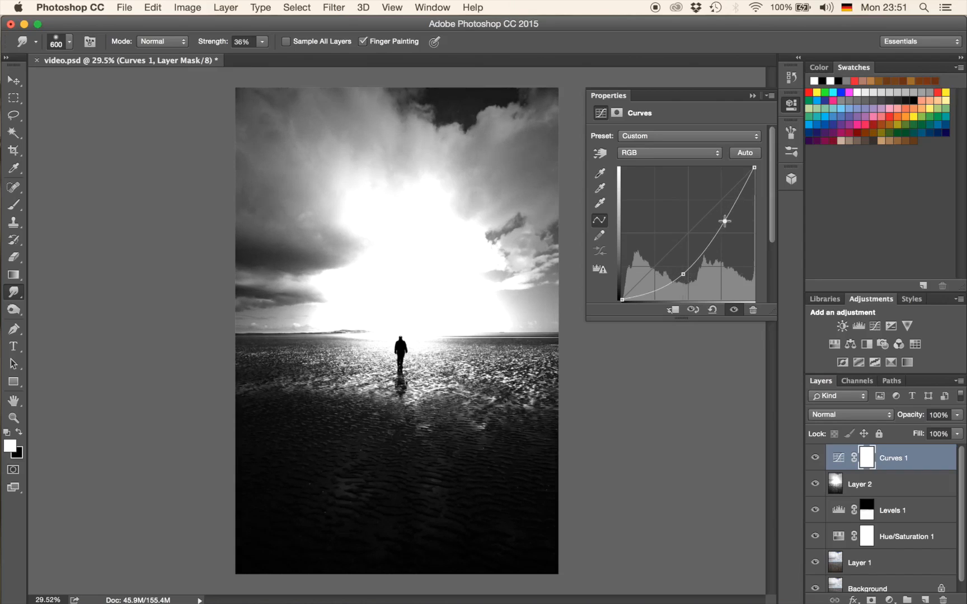
left_click_drag(725, 221, 722, 218)
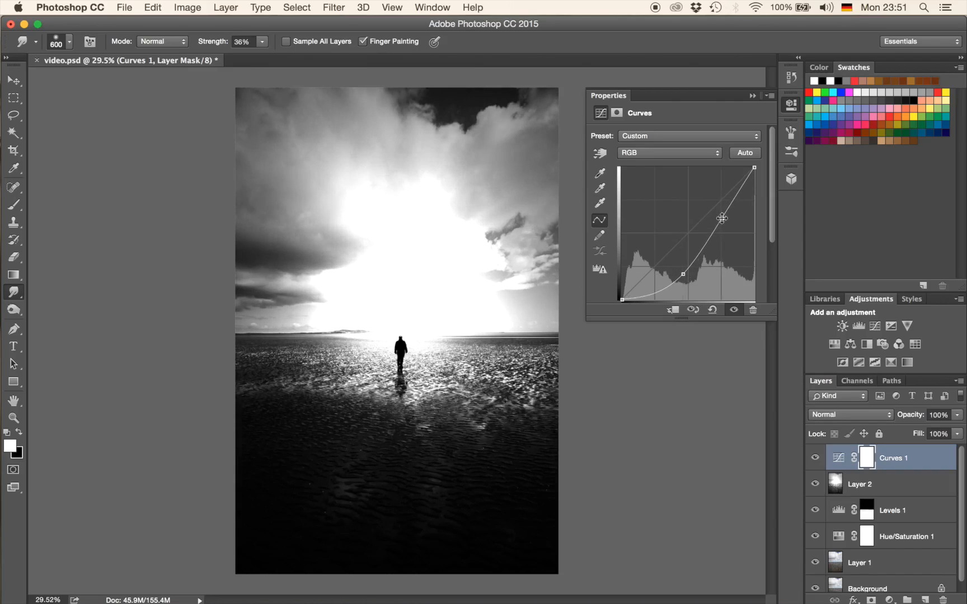
left_click(753, 95)
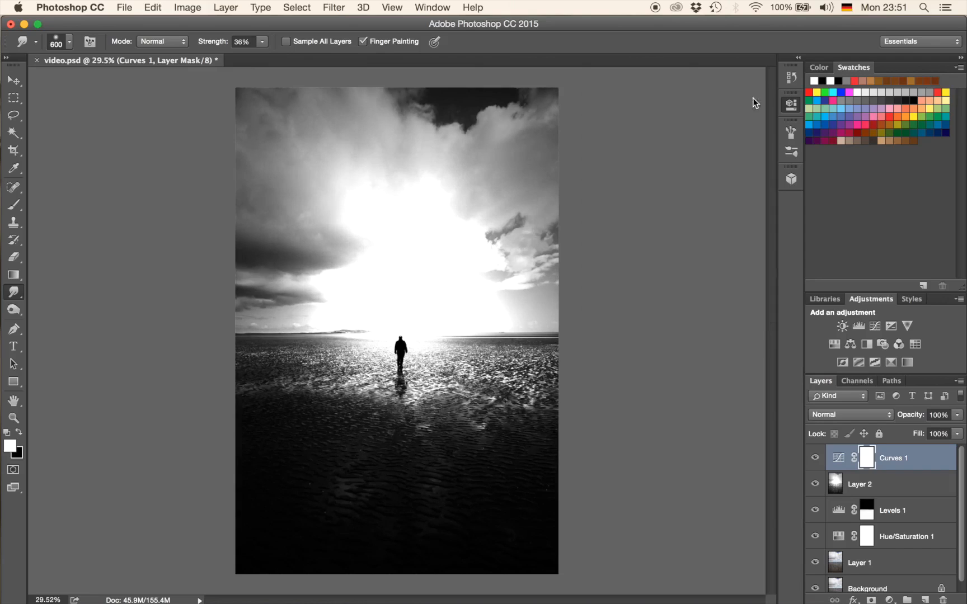
- Add a Brightness/Contrast adjustment layer above the Curves layer with Contrast set to 94
left_click(842, 326)
left_click_drag(679, 200, 752, 200)
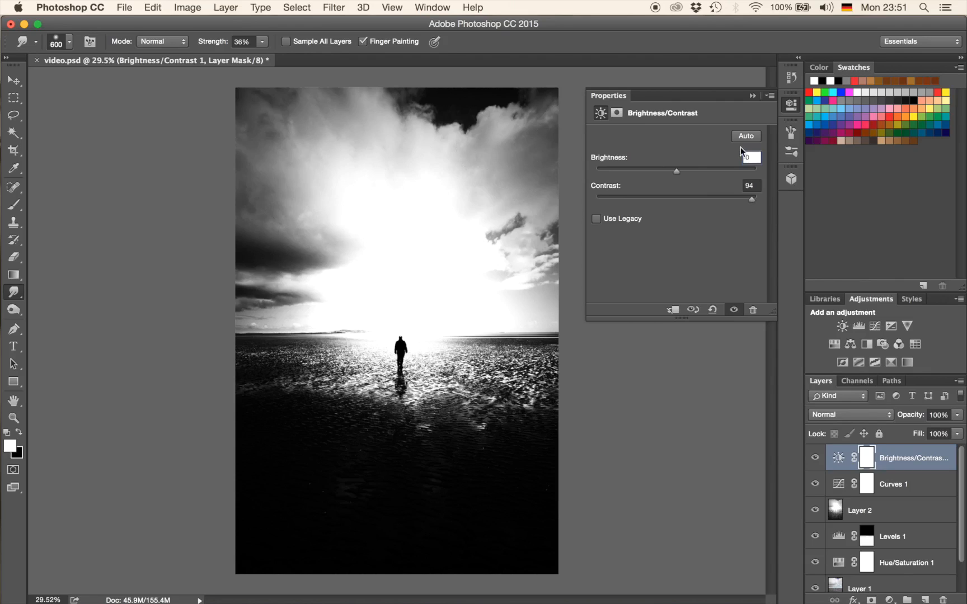
left_click(753, 95)
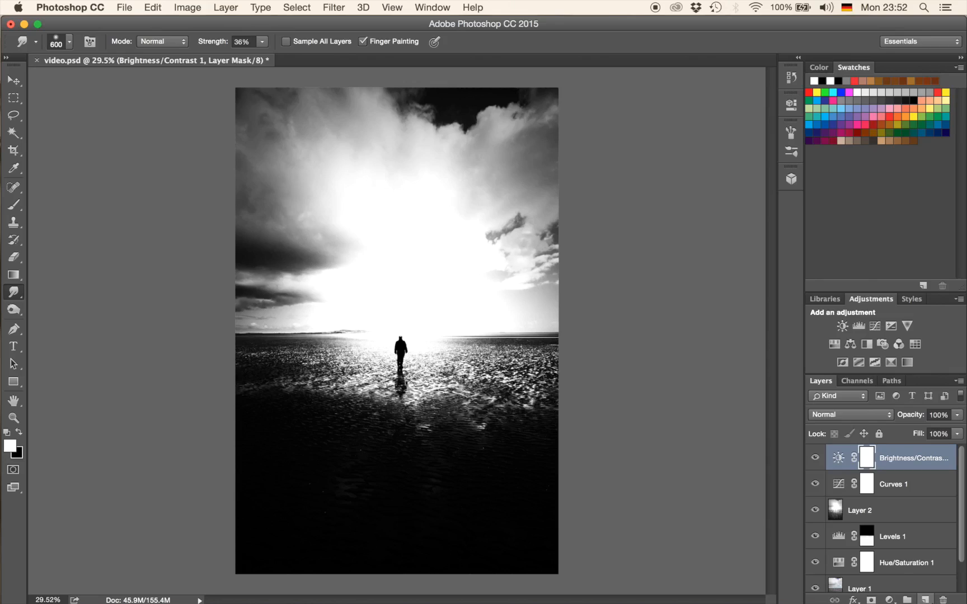
- Create a new layer and copy the dark cloud at the photo's left edge onto it with the Clone Stamp, sampling all layers
left_click(926, 600)
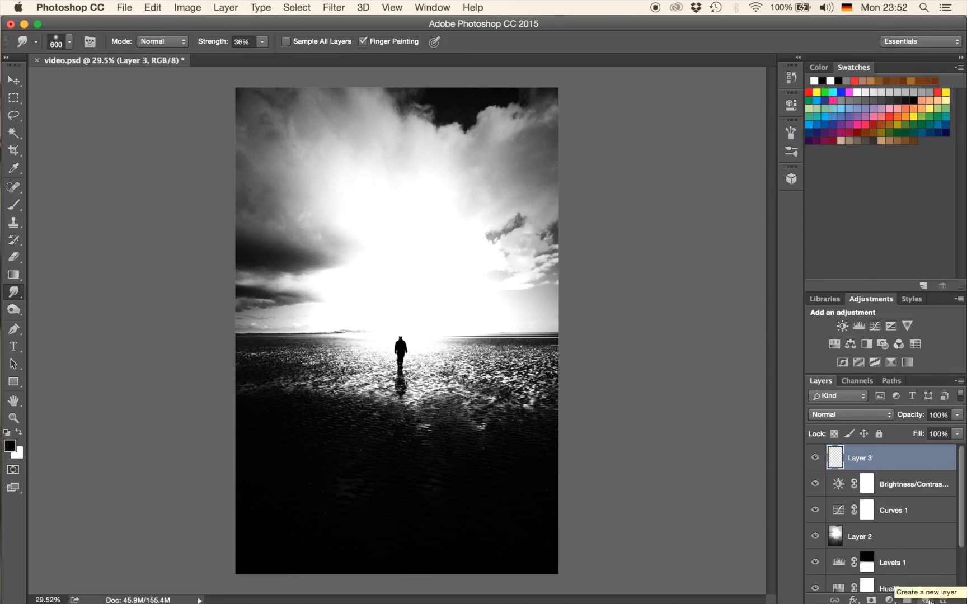
left_click(15, 224)
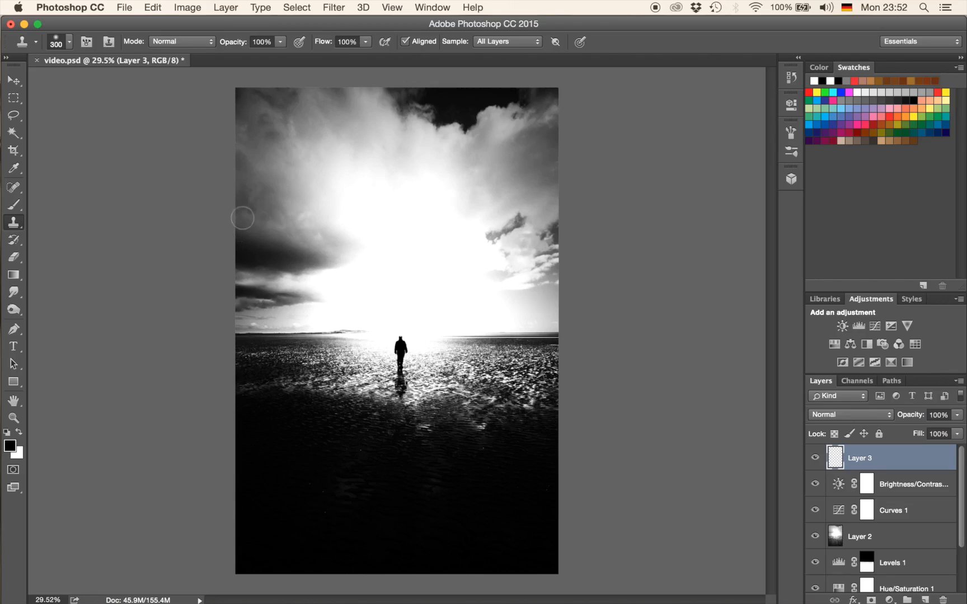
left_click_drag(302, 267, 305, 267)
left_click(234, 196, "alt")
mouse_move(244, 235)
left_mouse_down()
mouse_move(240, 267)
mouse_move(335, 267)
mouse_move(256, 246)
mouse_move(235, 229)
left_mouse_up()
- Move the cloned cloud on Layer 3 to the upper middle of the sky and rotate it about 87°
key("v")
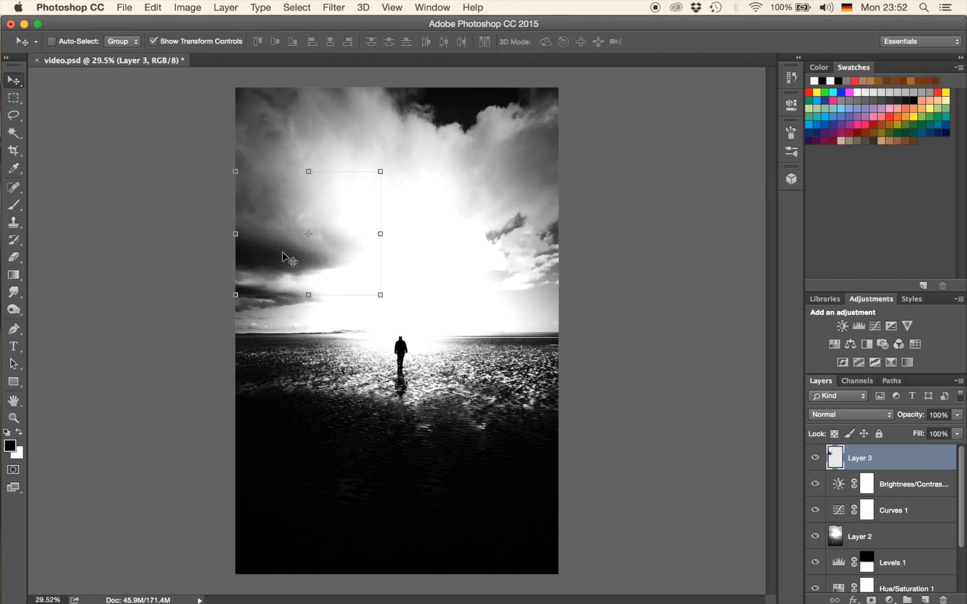
mouse_move(283, 254)
left_mouse_down()
mouse_move(314, 233)
mouse_move(401, 241)
left_mouse_up()
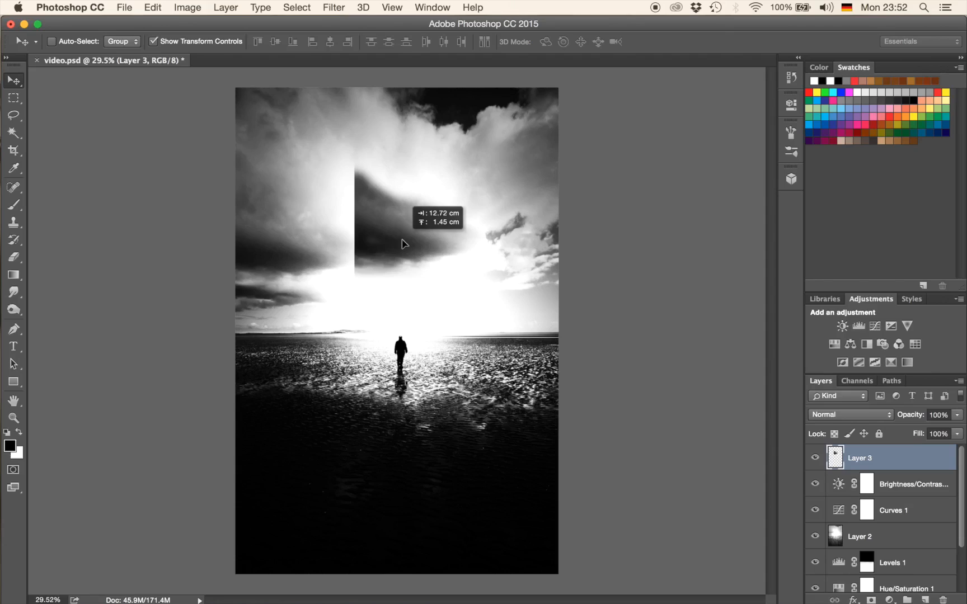
left_click_drag(401, 241, 414, 211)
left_click_drag(438, 261, 409, 191)
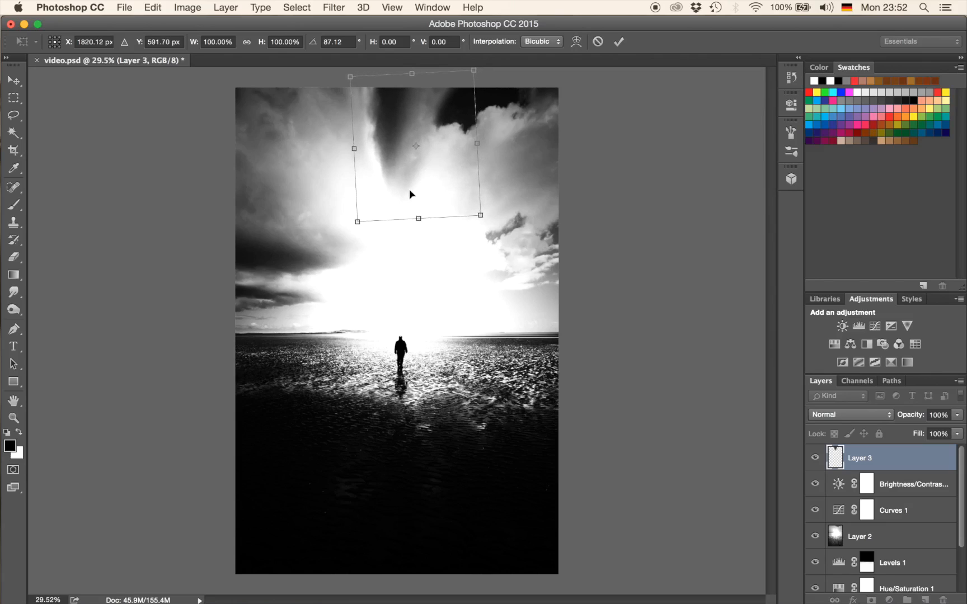
key("Return")
- Duplicate Layer 3, flip and rotate the copied cloud about 82°, and place it at the sky's right edge above the horizon
key("super+j")
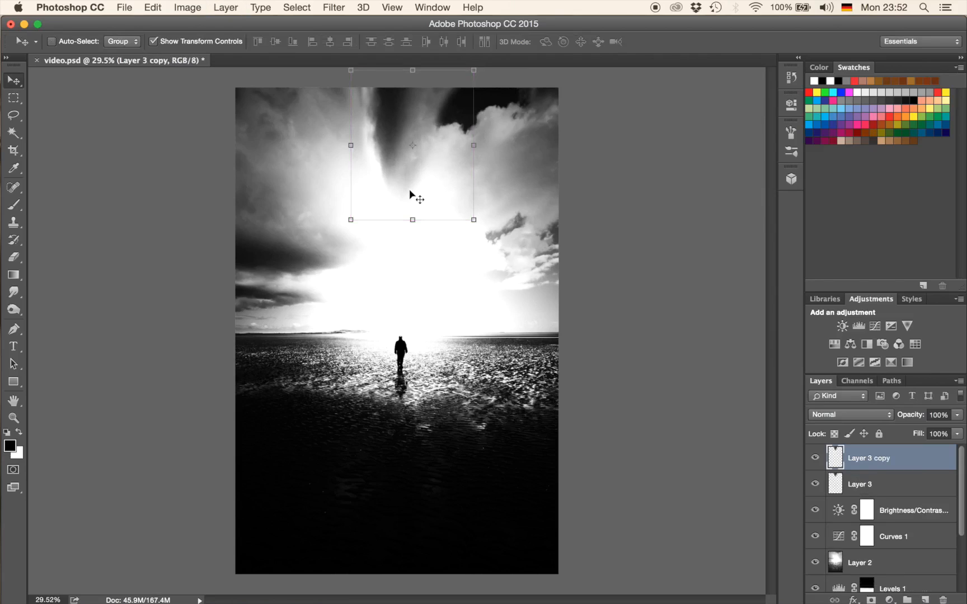
left_click_drag(433, 167, 516, 291)
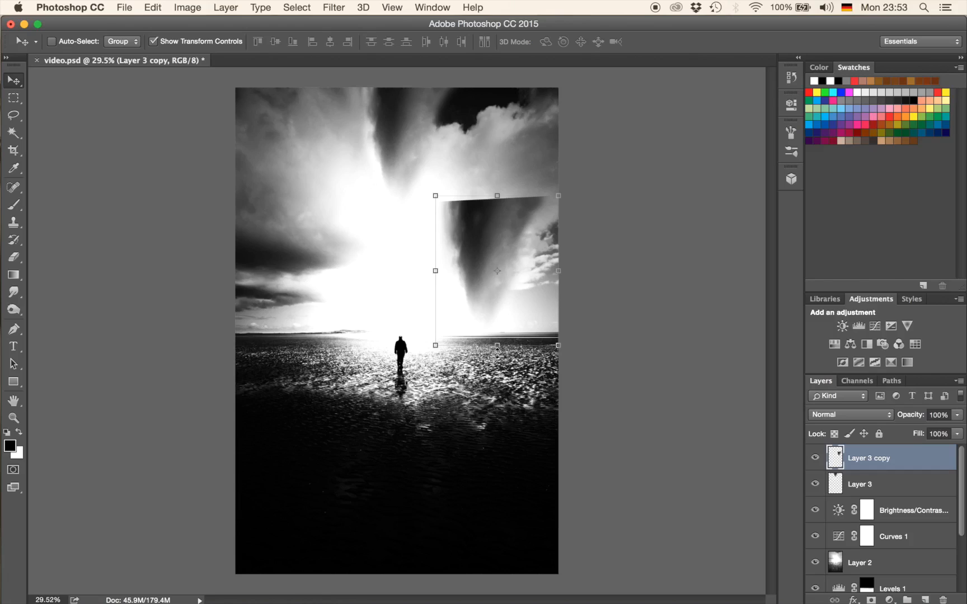
left_click_drag(425, 272, 517, 271)
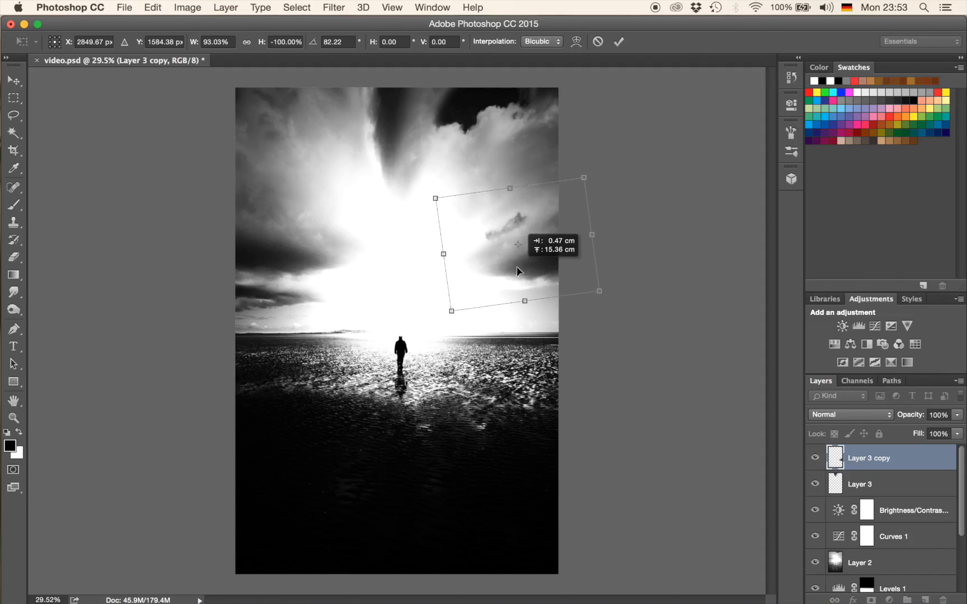
left_click_drag(517, 269, 517, 268)
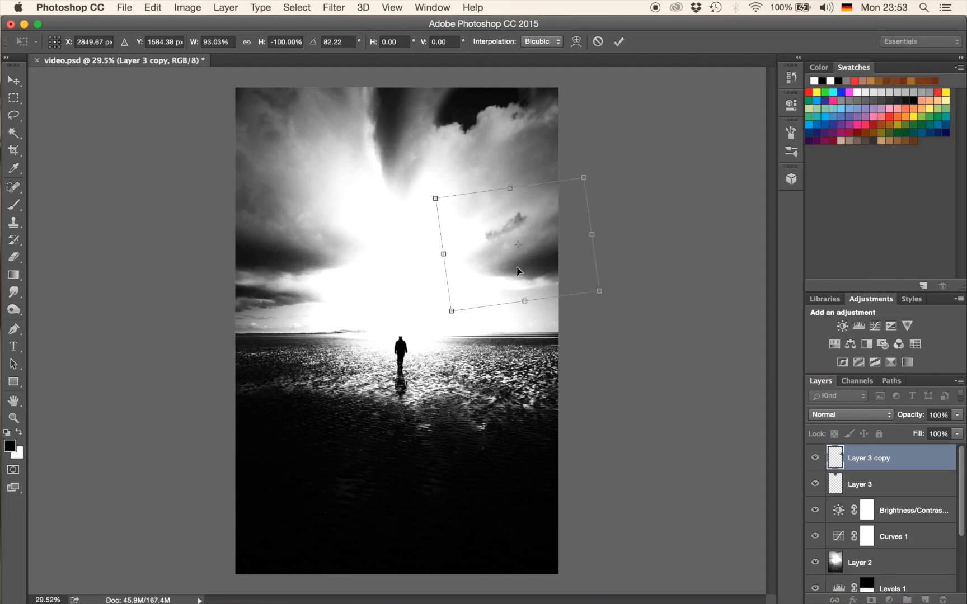
key("Return")
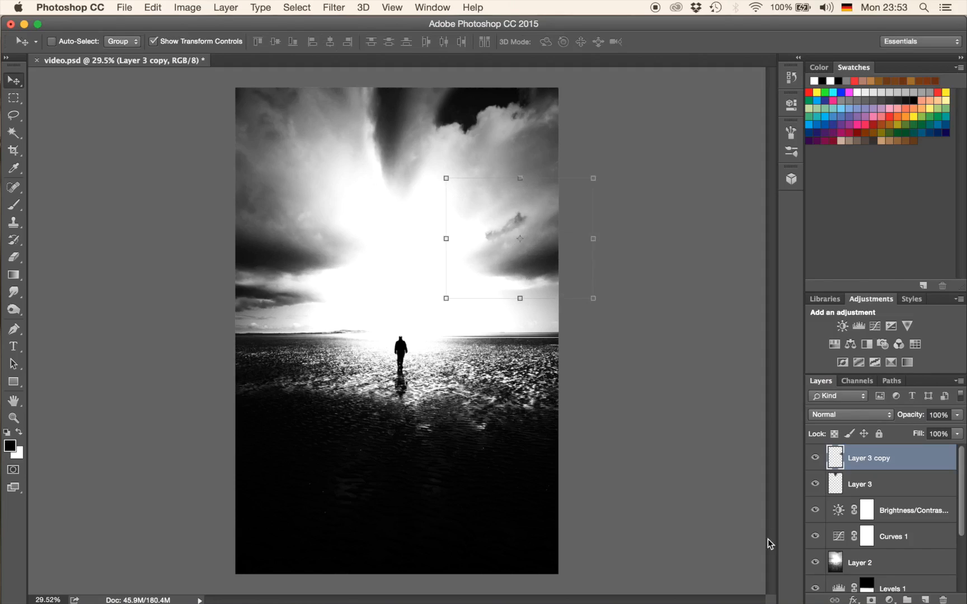
- Add a layer mask to Layer 3 copy and set the Brush to size 125 at 18% opacity
left_click(871, 600)
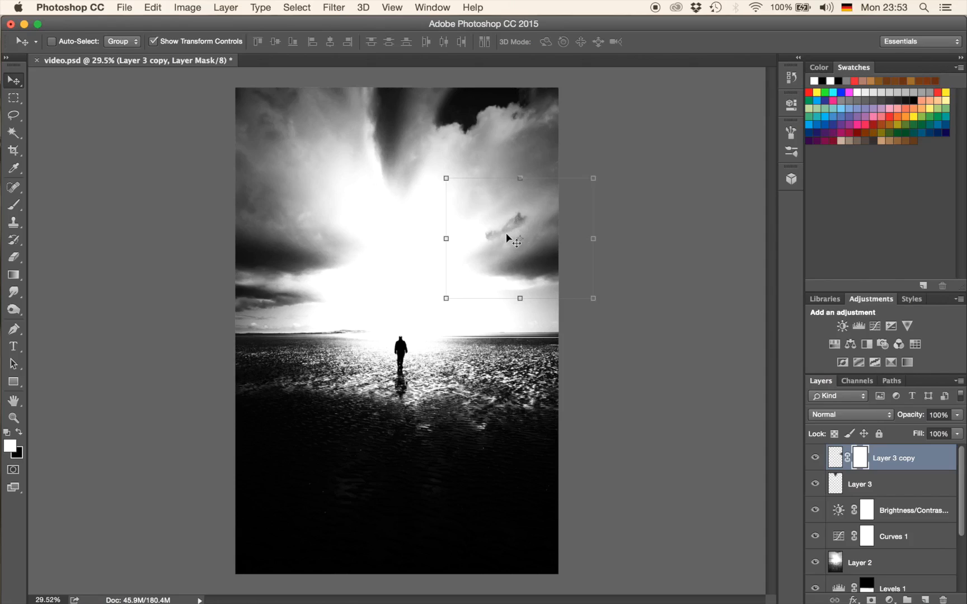
key("b")
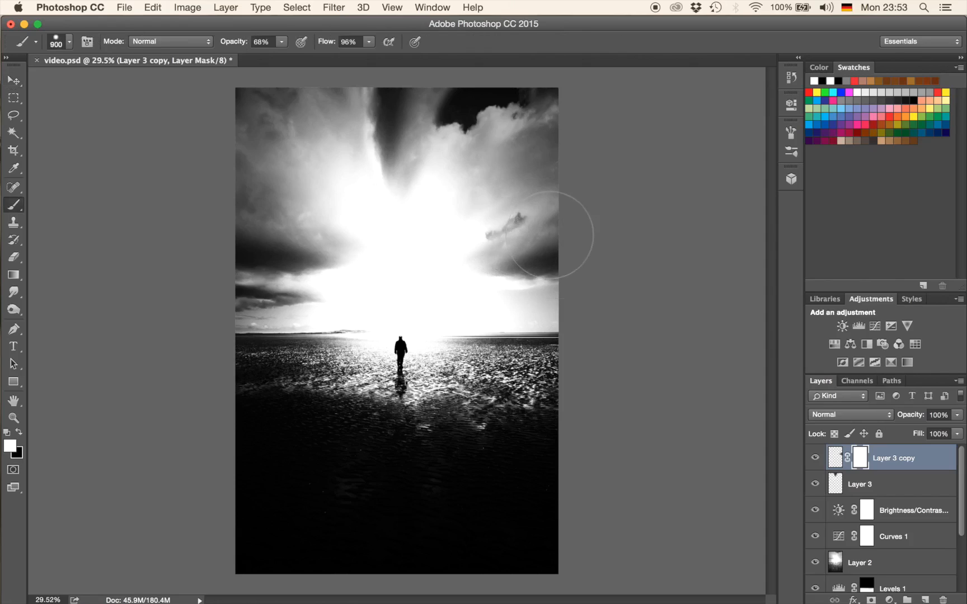
key("bracketleft")
key("bracketleft")
key("bracketleft")
key("bracketleft")
key("bracketleft")
key("bracketleft")
key("bracketleft")
key("bracketleft")
key("bracketleft")
key("bracketleft")
key("bracketleft")
left_click_drag(234, 42, 210, 53)
- Try painting black on the Layer 3 copy mask around the small right-hand cloud, lowering the brush opacity to 10%
left_click_drag(493, 237, 520, 228)
key("x")
left_click_drag(520, 227, 493, 246)
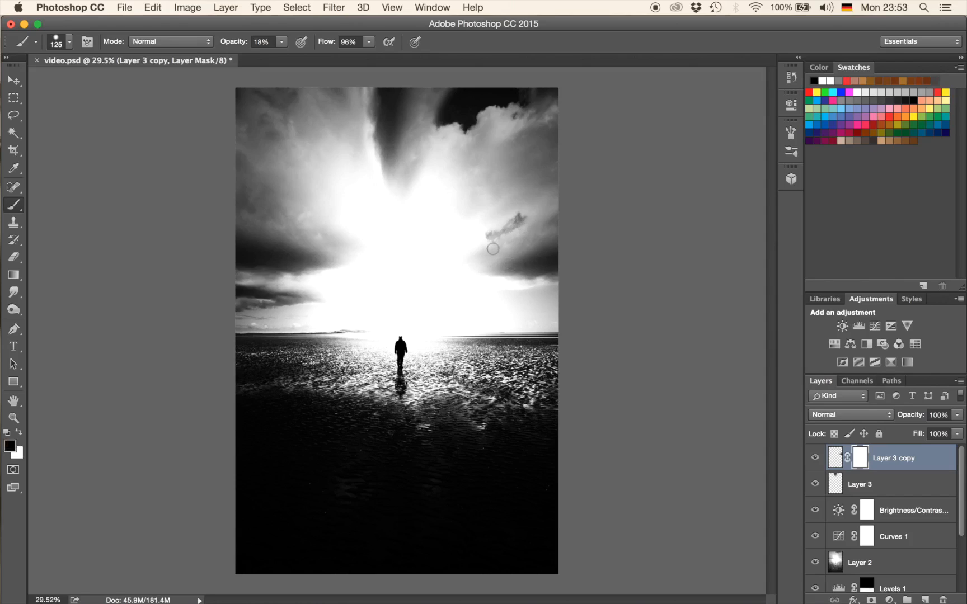
left_click_drag(240, 42, 239, 45)
mouse_move(492, 239)
left_mouse_down()
mouse_move(518, 231)
mouse_move(490, 245)
mouse_move(514, 237)
left_mouse_up()
left_click_drag(490, 273, 512, 251)
- Inspect the small right-hand cloud up close and undo the brush strokes on the Layer 3 copy mask
key("super+plus")
key("super+plus")
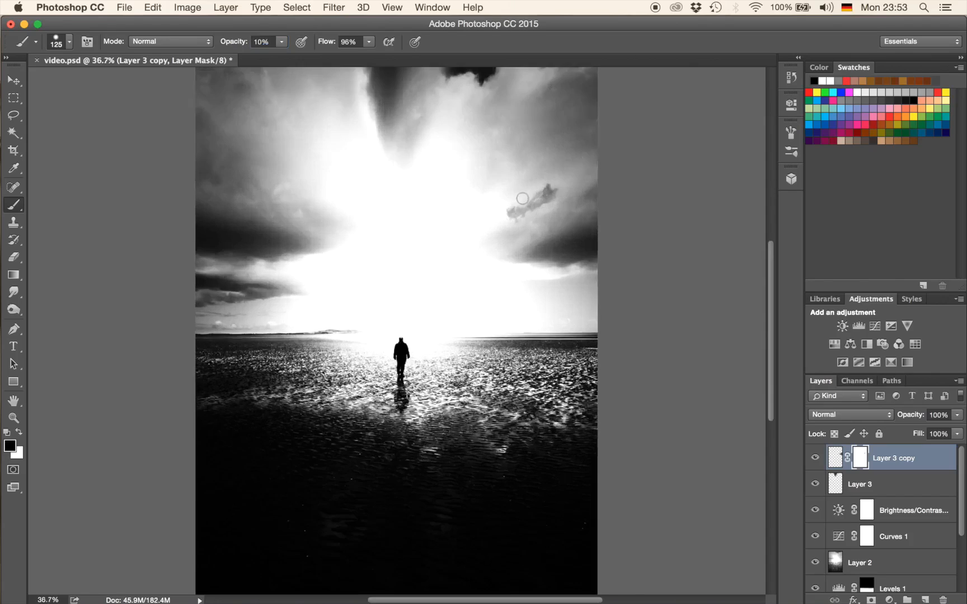
key("super+plus")
key("super+plus")
scroll(522, 198, "left", 5)
scroll(522, 199, "up", 4)
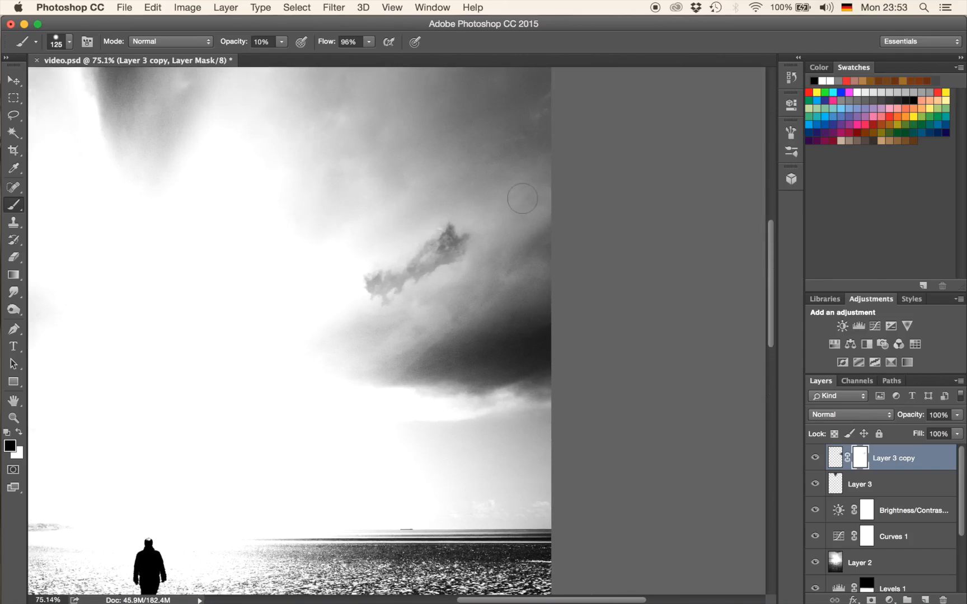
key("super+alt+z")
key("super+alt+z")
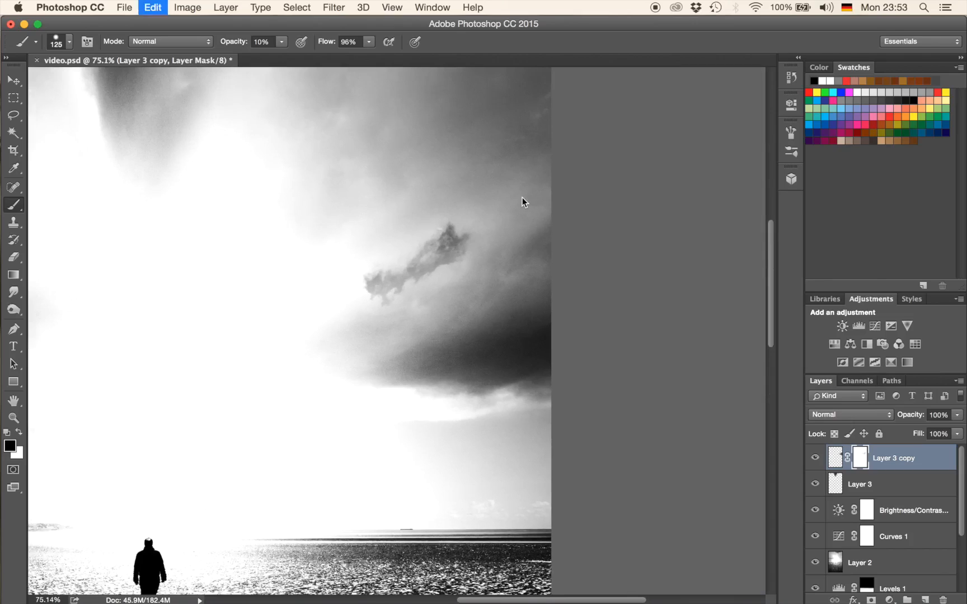
key("super+alt+z")
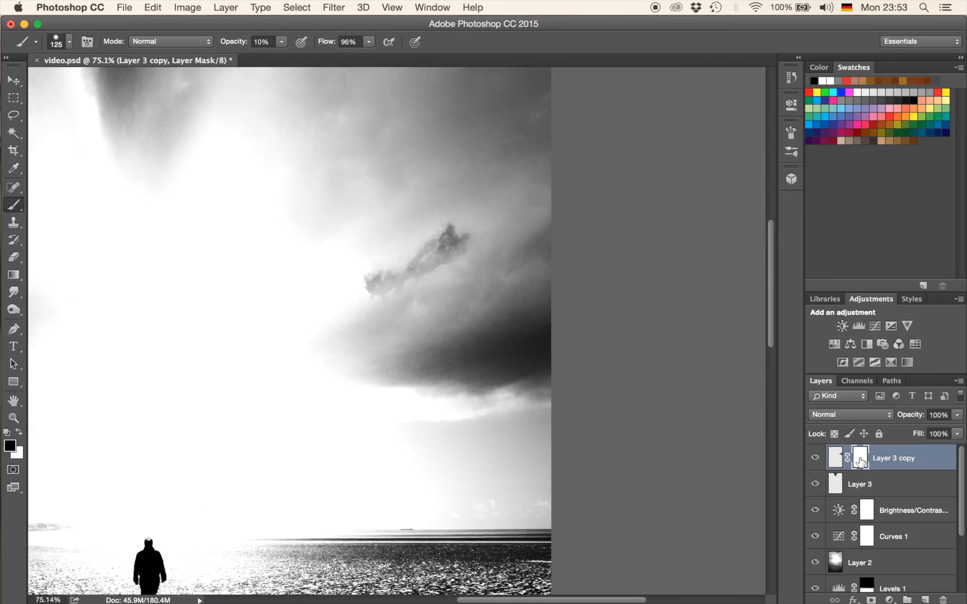
- Stretch the Layer 3 copy cloud to about 112% height and shift it upward to cover the small cloud
left_click(836, 459)
key("v")
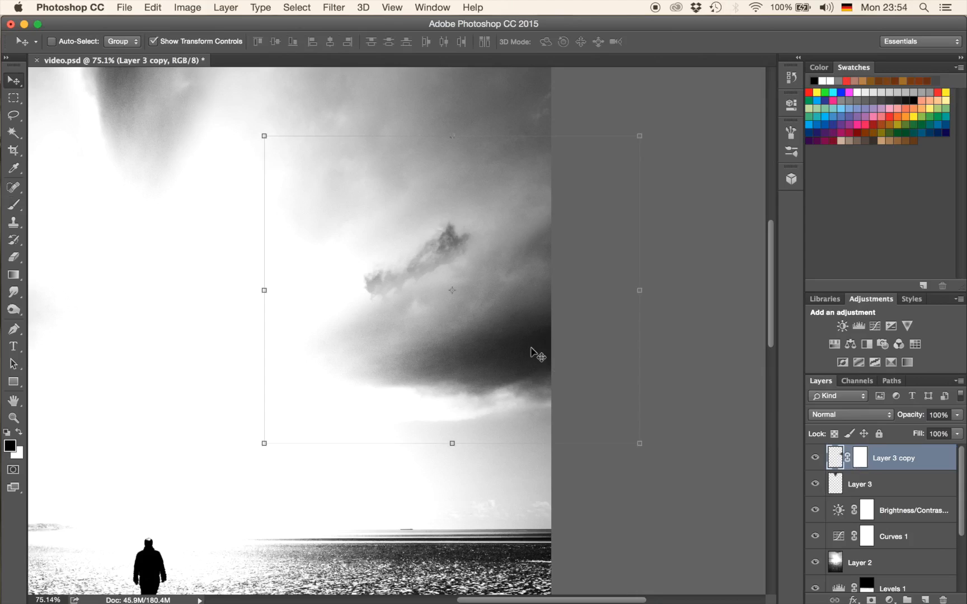
left_click_drag(449, 136, 443, 97)
key("shift+Up")
key("shift+Up")
key("shift+Up")
key("shift+Up")
key("shift+Up")
key("shift+Up")
key("shift+Up")
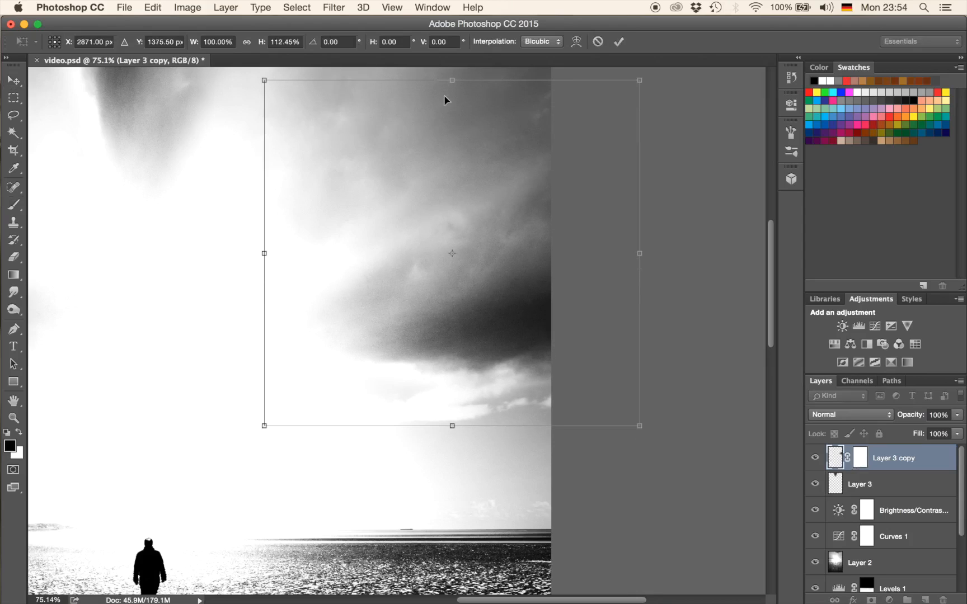
scroll(445, 96, "down", 7)
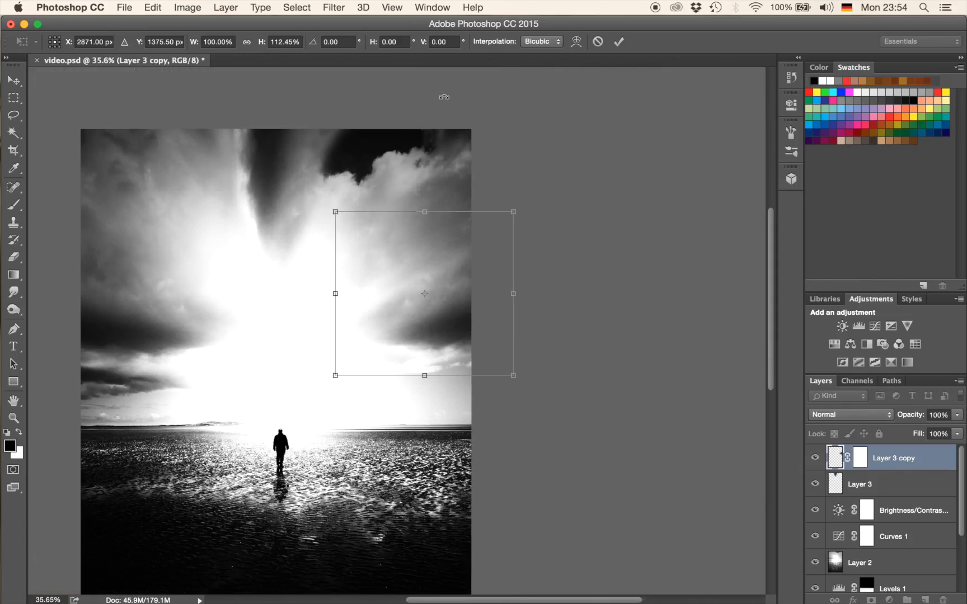
key("Return")
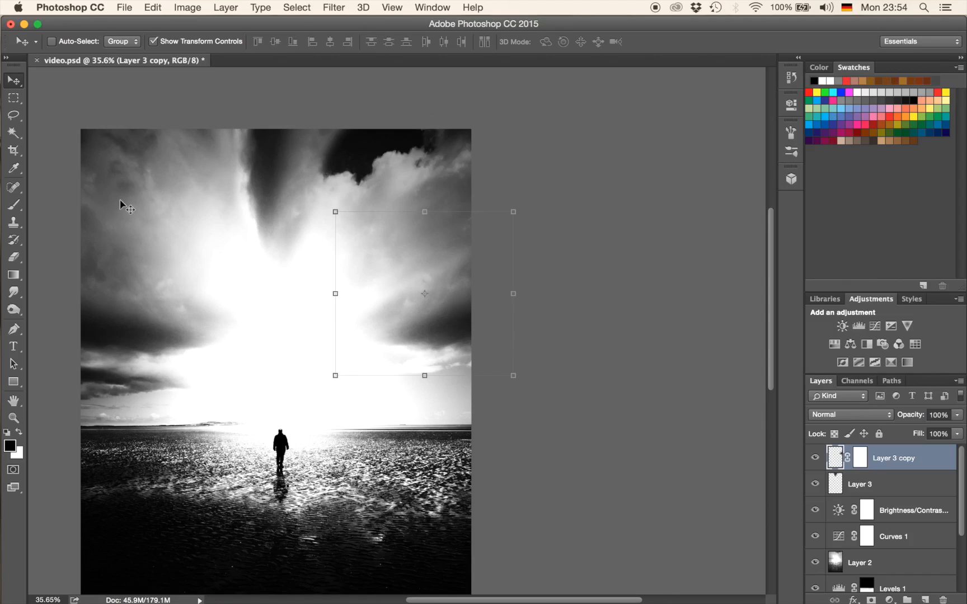
- Smudge the central dark cloud on Layer 3 downward toward the light with a size 600 brush at 30% strength
left_click(14, 293)
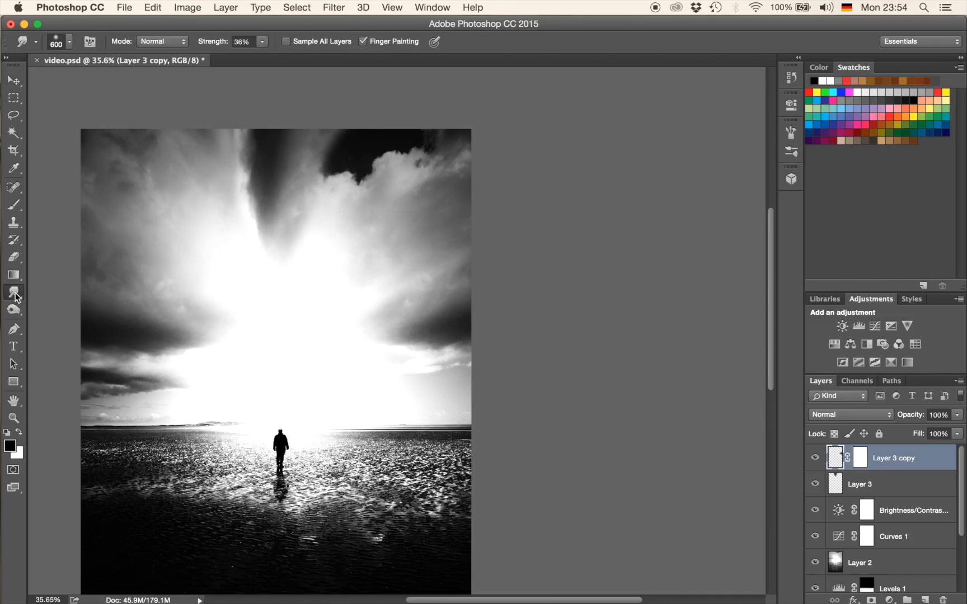
left_click(835, 486)
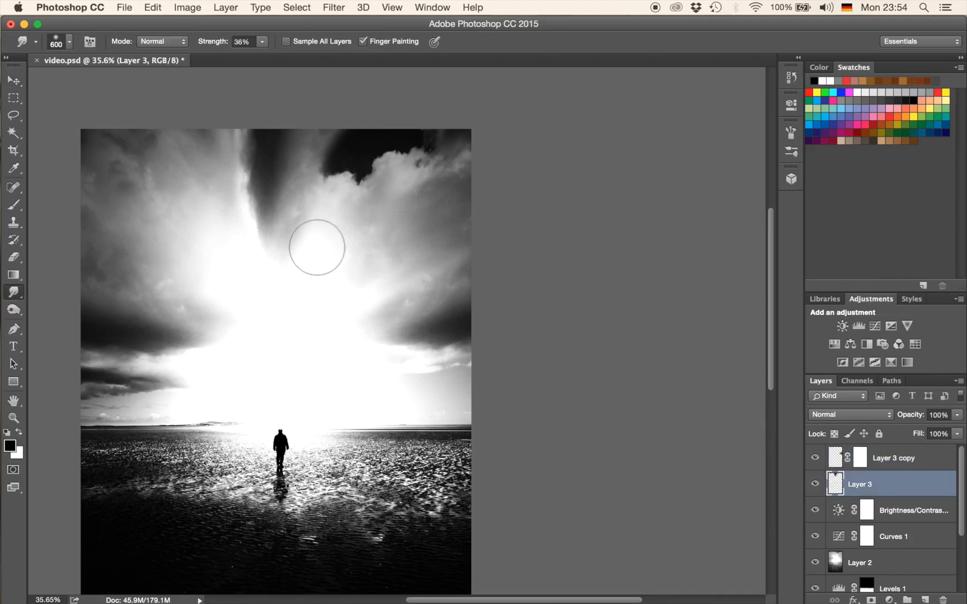
mouse_move(262, 237)
left_mouse_down()
mouse_move(275, 131)
mouse_move(273, 233)
mouse_move(282, 111)
mouse_move(282, 208)
mouse_move(285, 127)
left_mouse_up()
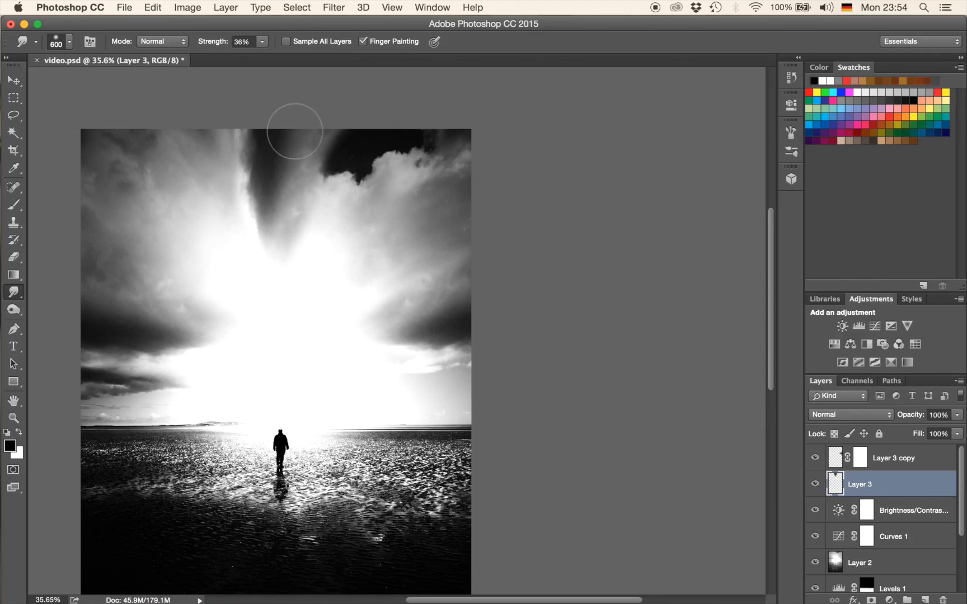
left_click_drag(220, 43, 219, 45)
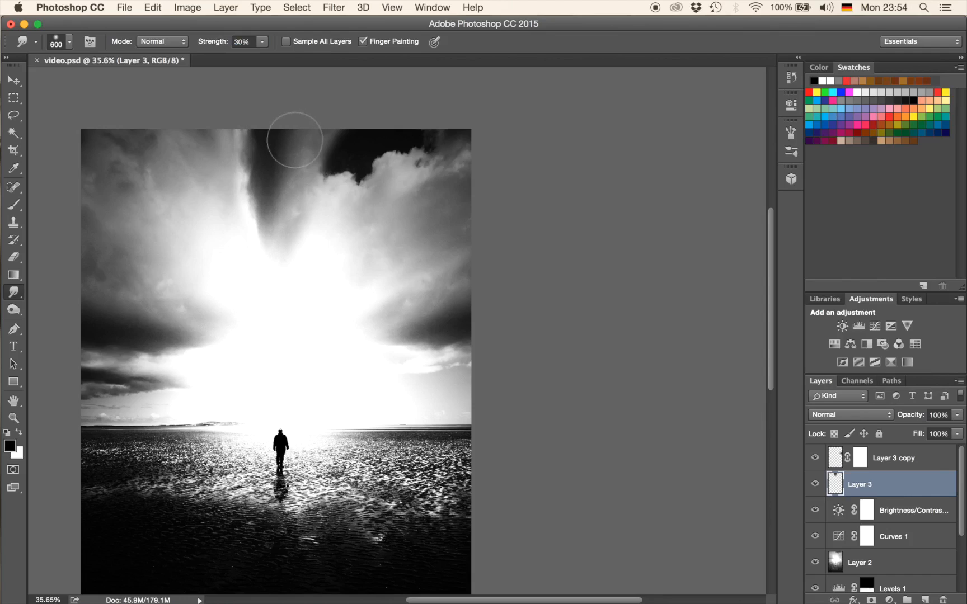
mouse_move(295, 139)
left_mouse_down()
mouse_move(274, 137)
mouse_move(268, 200)
mouse_move(295, 296)
left_mouse_up()
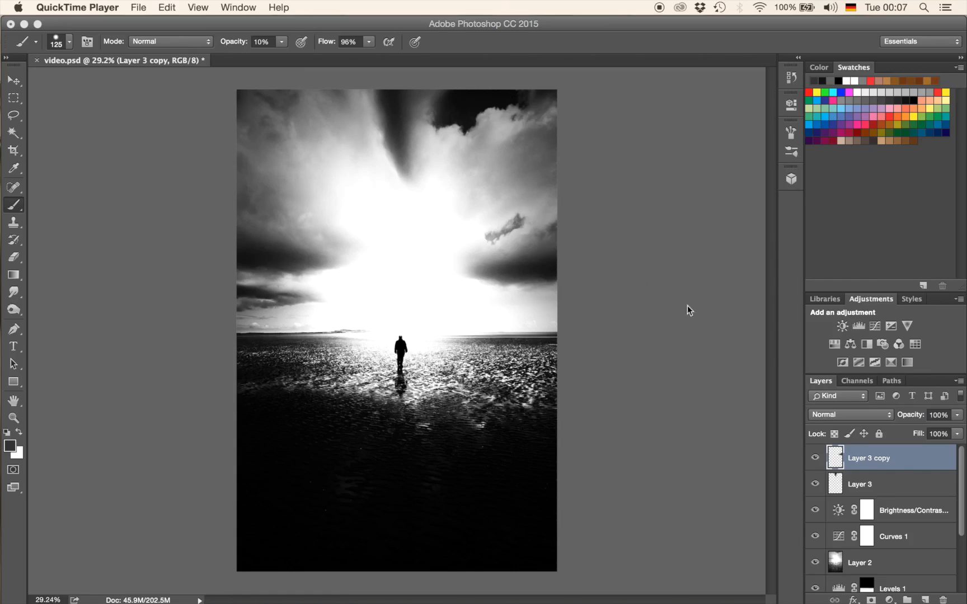
- Add a Brightness/Contrast adjustment above Layer 3 copy with contrast 98 and invert its mask to black
left_click(842, 326)
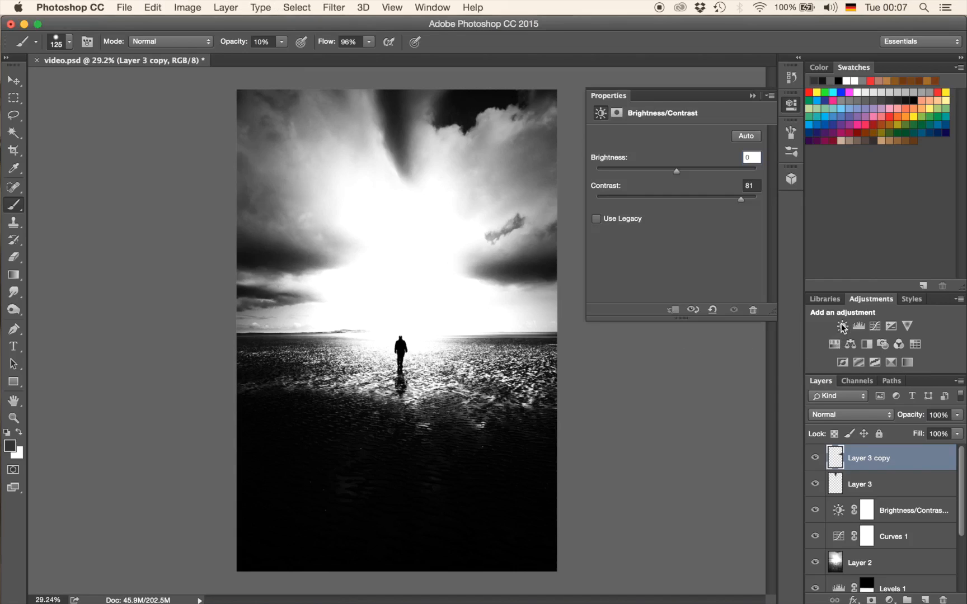
left_click_drag(677, 198, 731, 198)
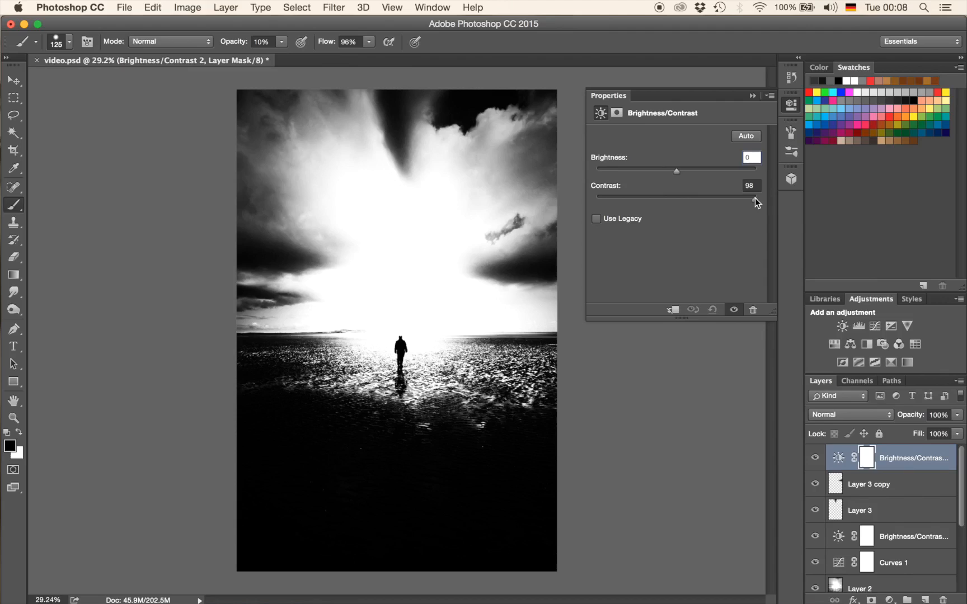
left_click(752, 97)
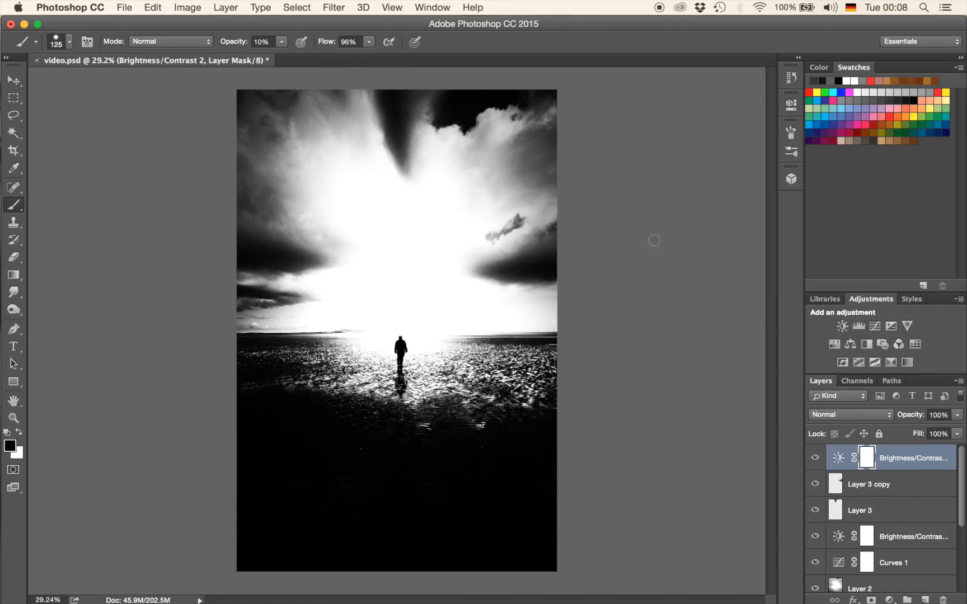
key("super+i")
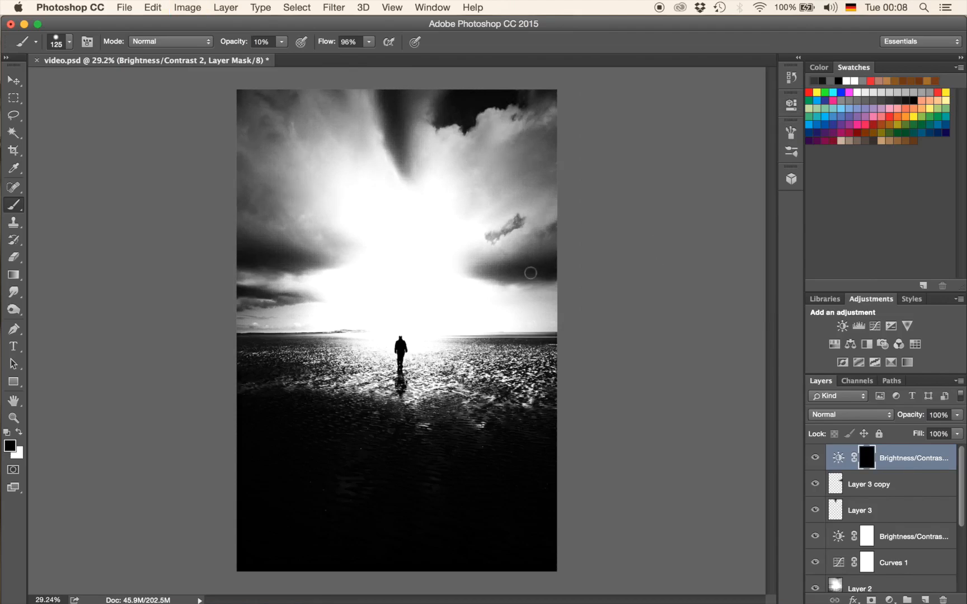
- Paint white on the top Brightness/Contrast mask along the sky's upper corners and edges with a size 600 brush at 35% opacity
key("bracketright")
key("bracketright")
key("bracketright")
key("bracketright")
key("bracketright")
key("bracketright")
key("bracketright")
key("bracketright")
left_click(20, 432)
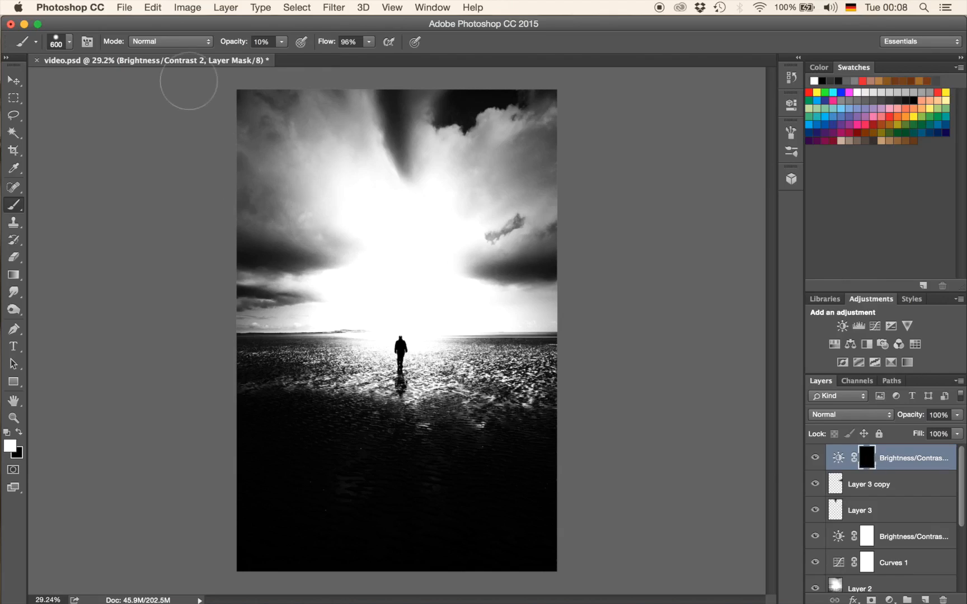
left_click(236, 43)
type("35")
key("Return")
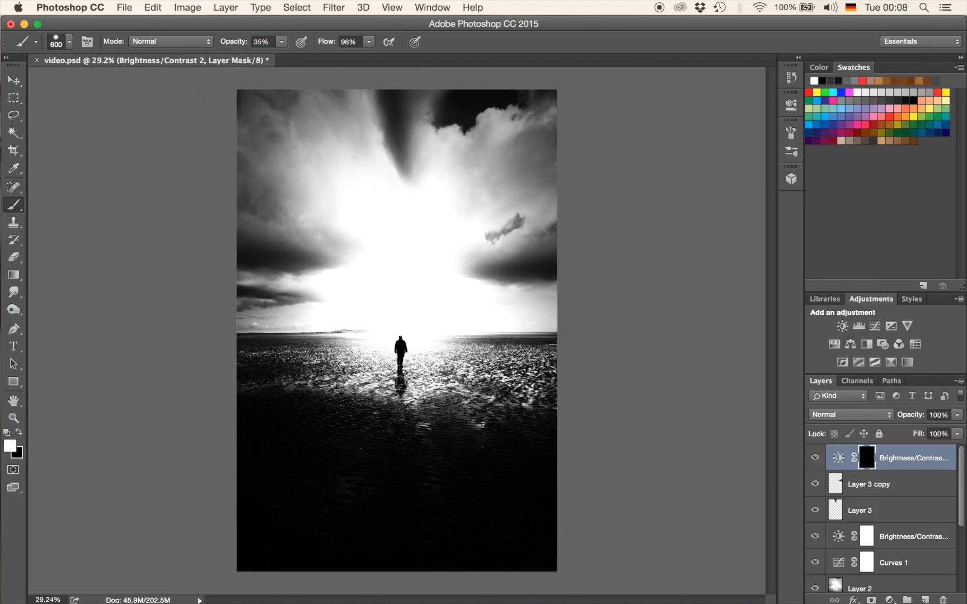
left_click_drag(231, 93, 285, 112)
mouse_move(566, 115)
left_mouse_down()
mouse_move(562, 187)
mouse_move(559, 127)
mouse_move(508, 73)
mouse_move(520, 99)
mouse_move(503, 130)
mouse_move(565, 99)
left_mouse_up()
key("super+z")
mouse_move(312, 89)
left_mouse_down()
mouse_move(316, 98)
mouse_move(250, 153)
left_mouse_up()
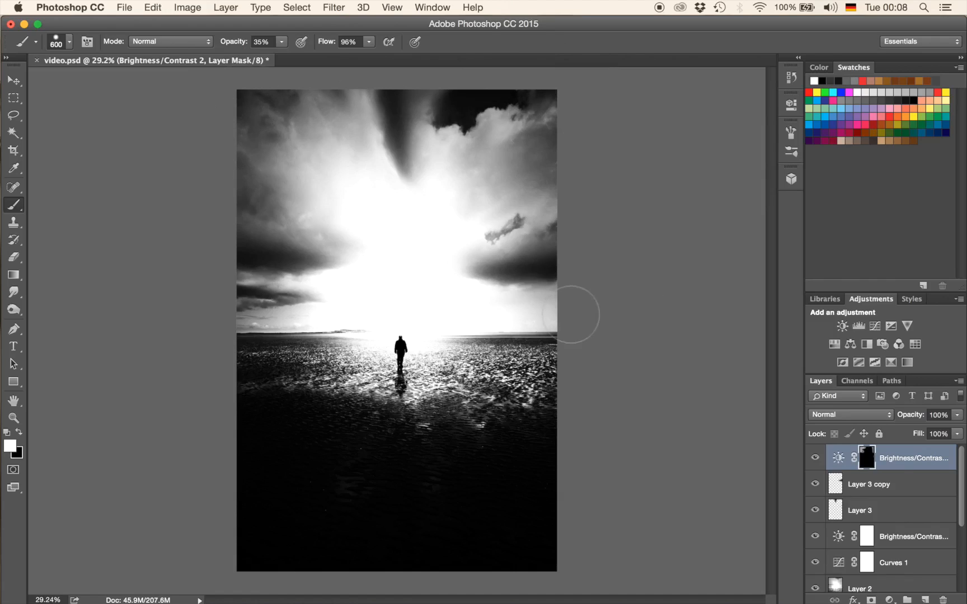
left_click_drag(455, 99, 289, 100)
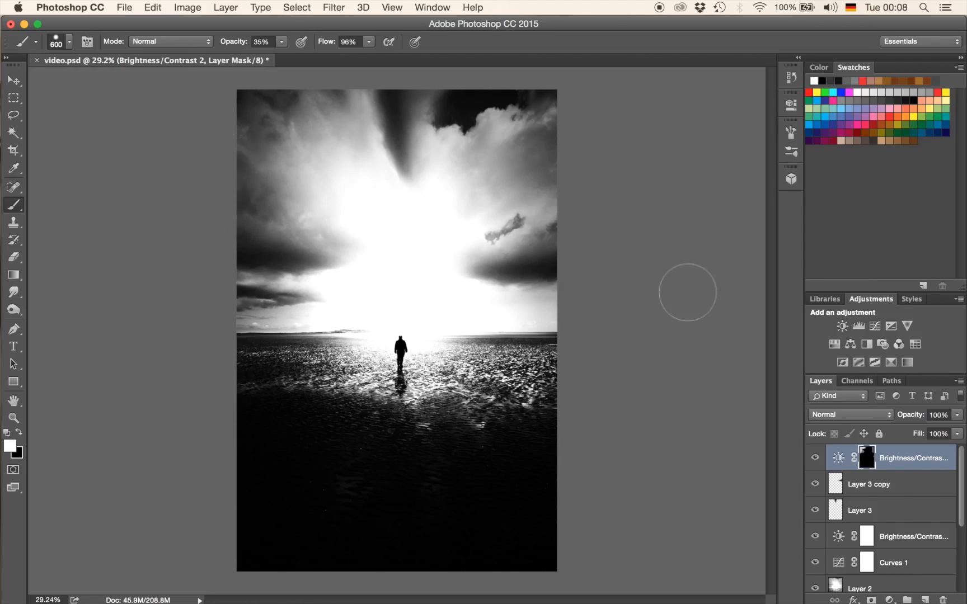
- Compare the image before and after the edits by hiding and restoring the layers around Layer 2
left_click(815, 458)
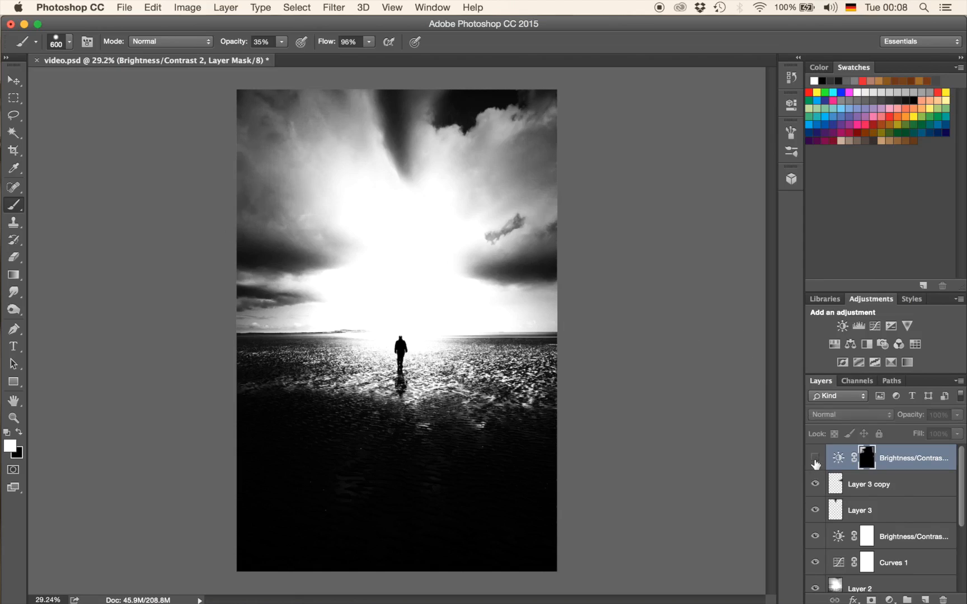
left_click(815, 484)
left_click(815, 510)
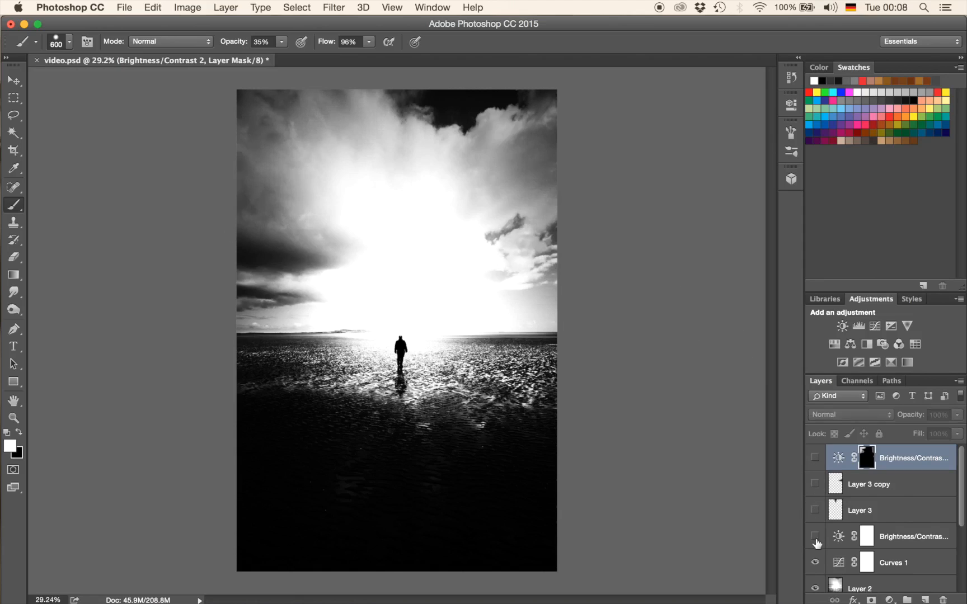
left_click(815, 537)
left_click(815, 562)
scroll(823, 519, "down", 5)
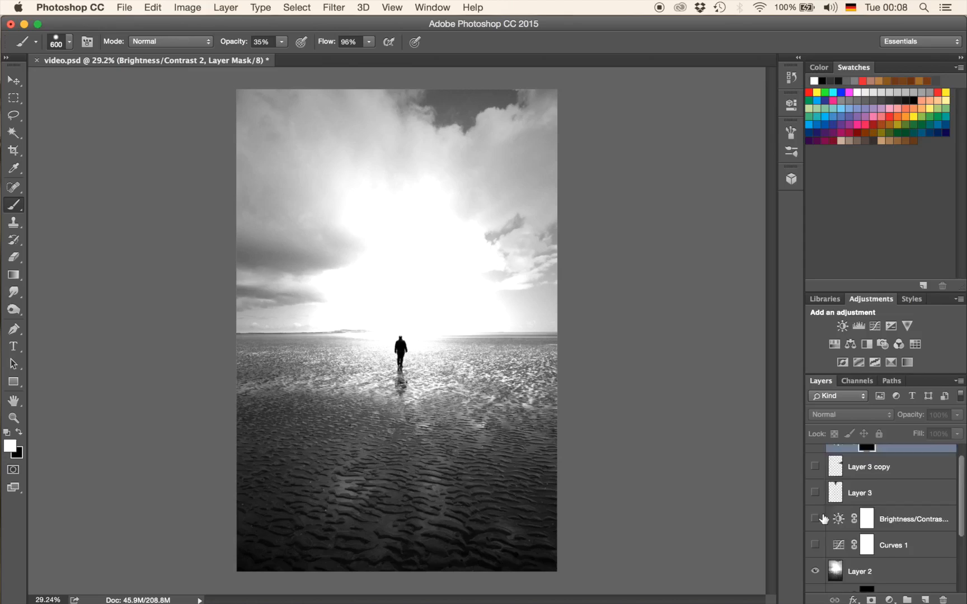
scroll(823, 520, "up", 4)
left_click_drag(816, 552, 808, 420)
scroll(844, 511, "down", 4)
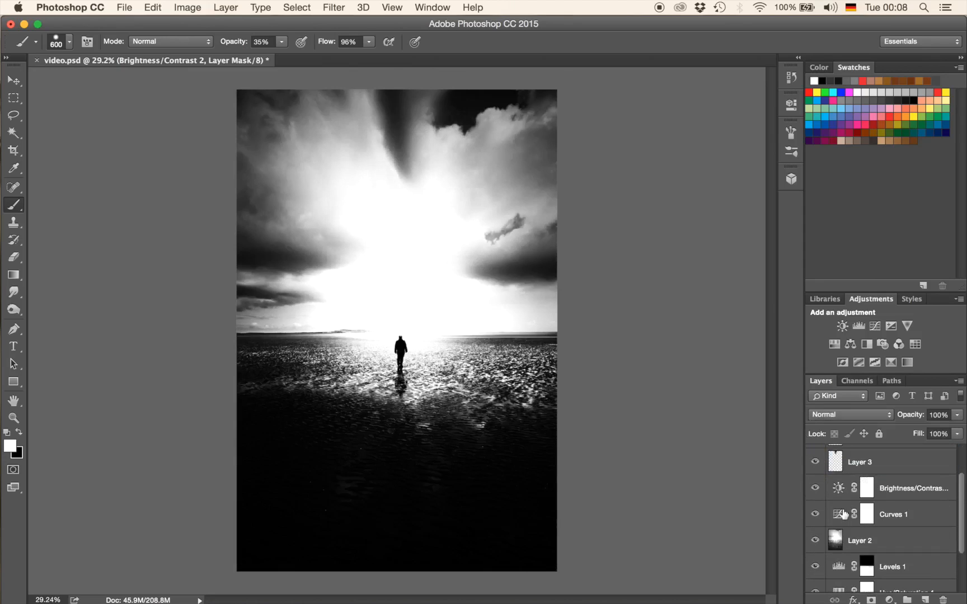
left_click(815, 543)
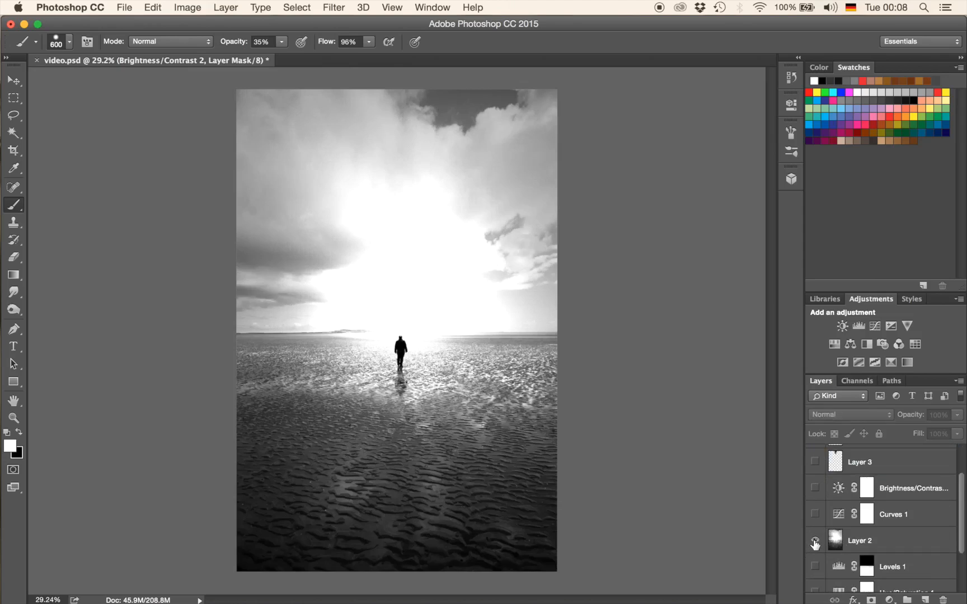
left_click(815, 543)
- Group the layers from Curves 1 up to the topmost Brightness/Contrast adjustment
left_click(911, 520)
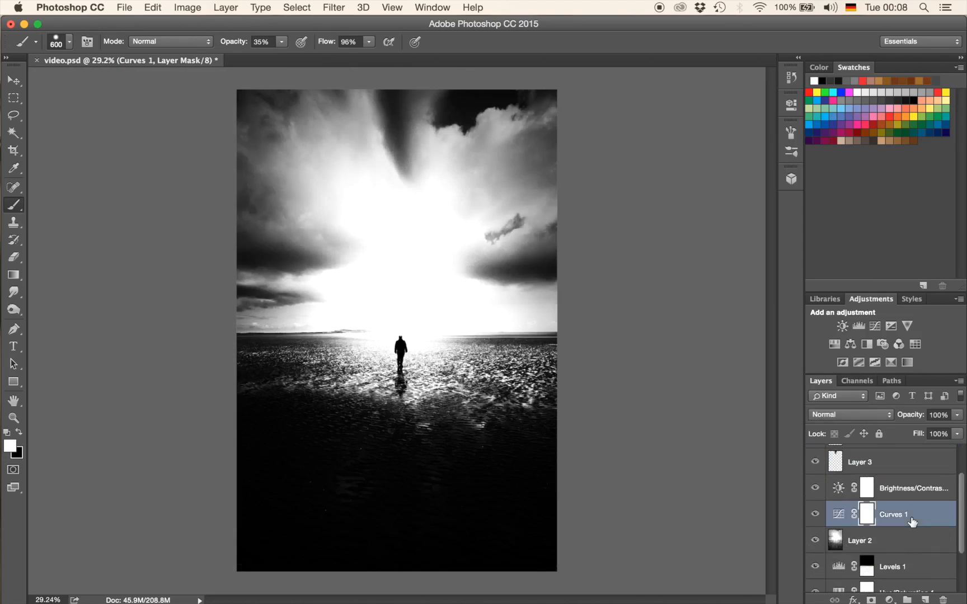
scroll(911, 521, "up", 2)
left_click(906, 459, "shift")
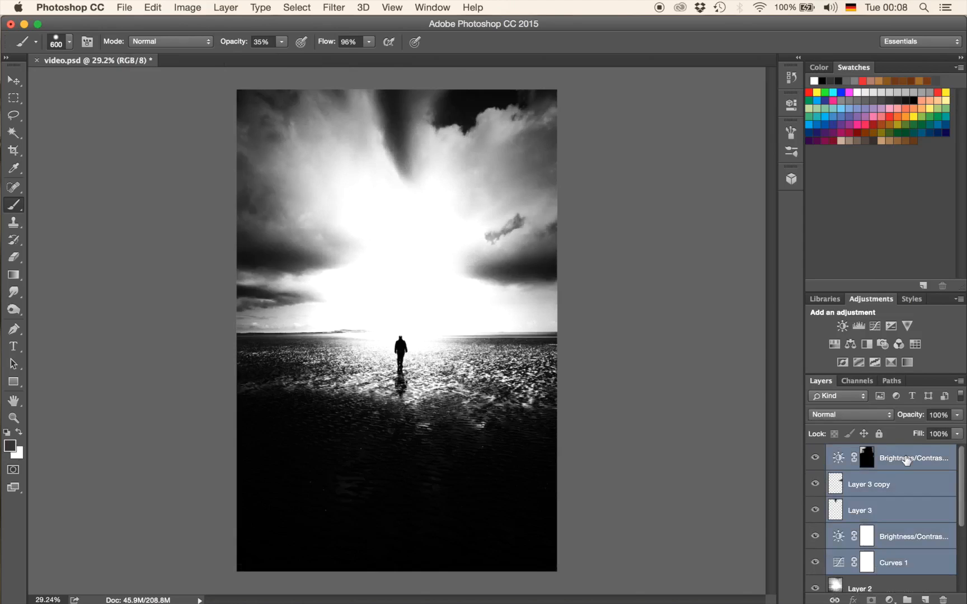
key("super+g")
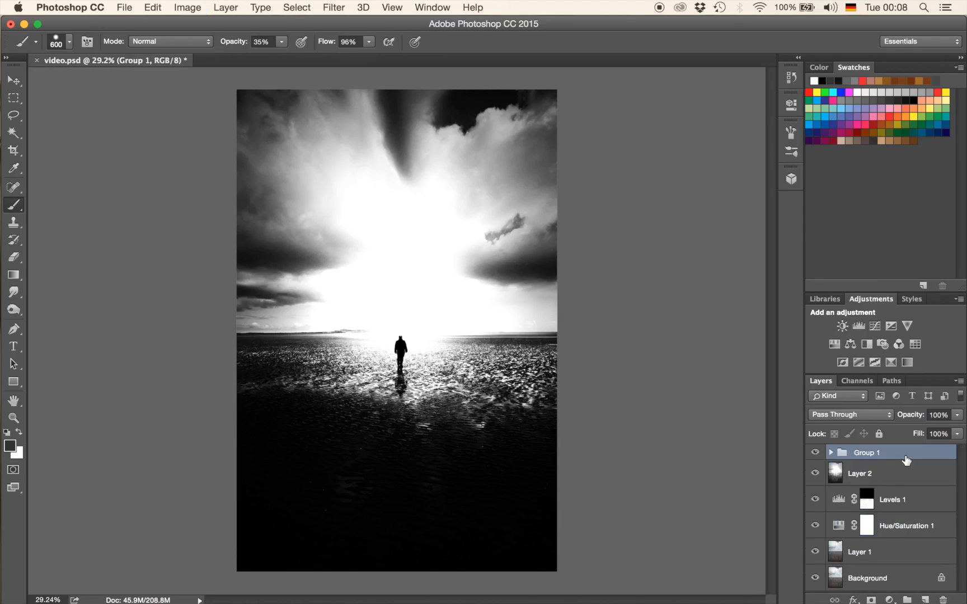
- Add a mask to Group 1 and paint the whole beach black on it with a size 1100 brush at 86% opacity
left_click(871, 600)
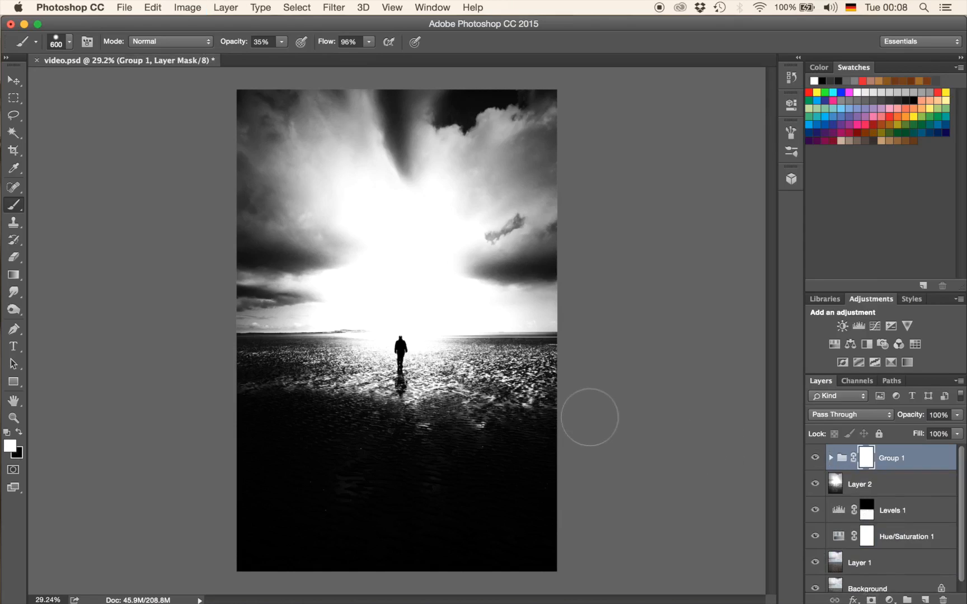
key("bracketright")
key("bracketright")
key("bracketright")
key("bracketright")
key("bracketright")
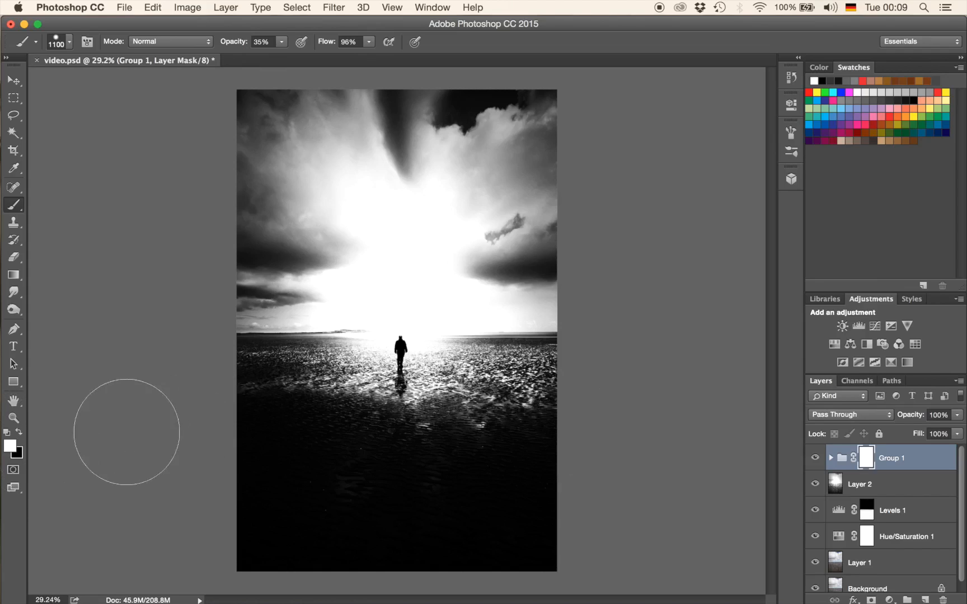
left_click(19, 432)
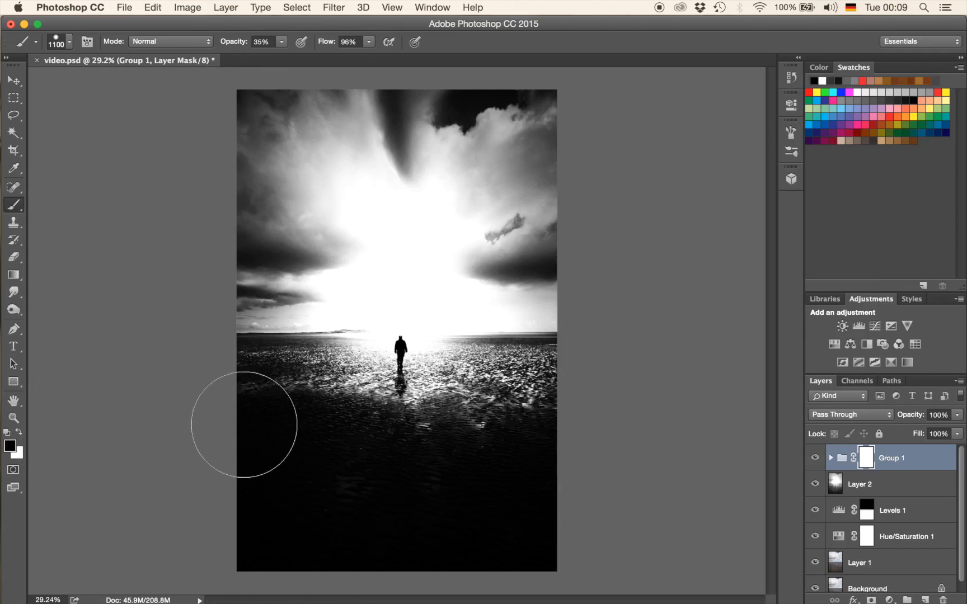
mouse_move(238, 42)
left_mouse_down()
mouse_move(279, 63)
mouse_move(271, 67)
left_mouse_up()
mouse_move(244, 406)
left_mouse_down()
mouse_move(302, 486)
mouse_move(211, 525)
mouse_move(582, 552)
mouse_move(259, 508)
mouse_move(253, 557)
mouse_move(389, 542)
mouse_move(565, 481)
left_mouse_up()
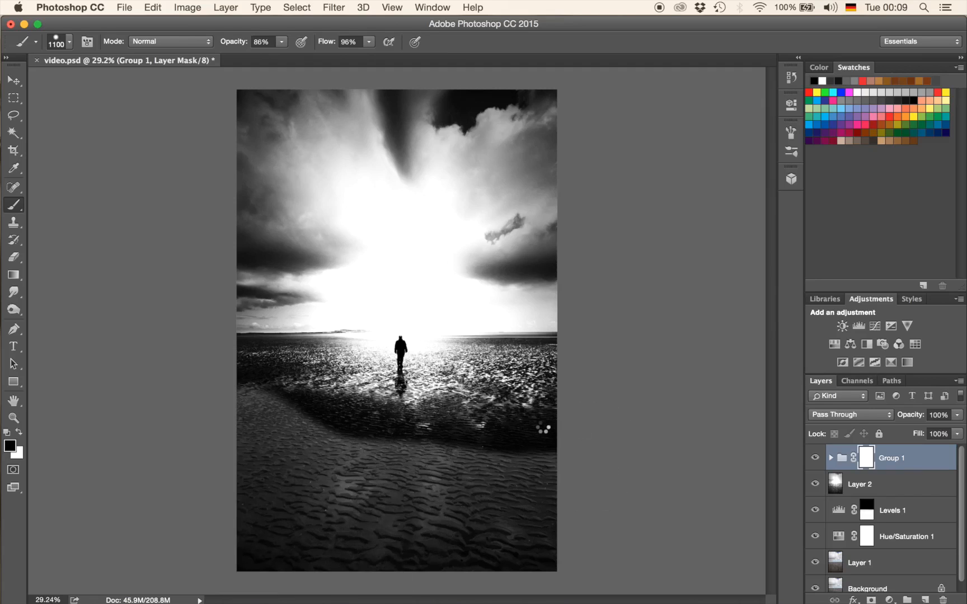
mouse_move(542, 427)
left_mouse_down()
mouse_move(544, 401)
mouse_move(337, 426)
mouse_move(324, 426)
mouse_move(344, 422)
mouse_move(186, 394)
mouse_move(299, 407)
mouse_move(468, 401)
mouse_move(305, 413)
mouse_move(472, 424)
mouse_move(497, 390)
mouse_move(615, 402)
left_mouse_up()
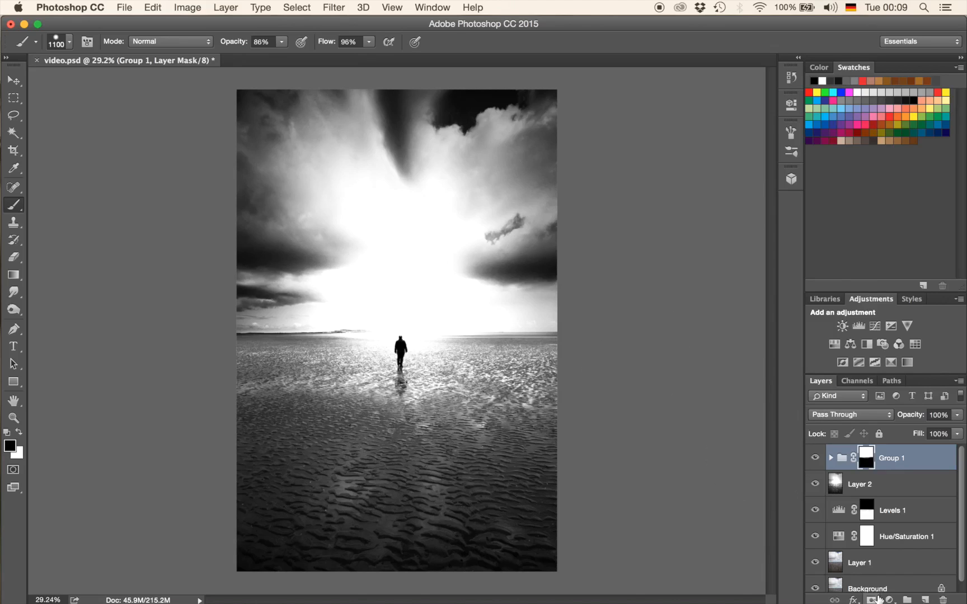
- Create a new empty layer above Group 1 for retouching the walking man
left_click(926, 600)
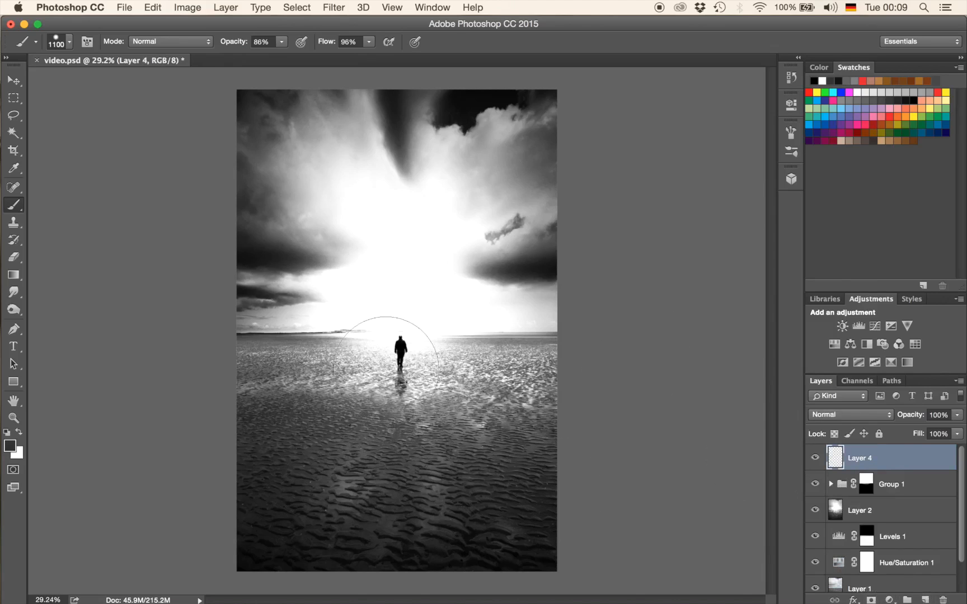
scroll(400, 364, "up", 5)
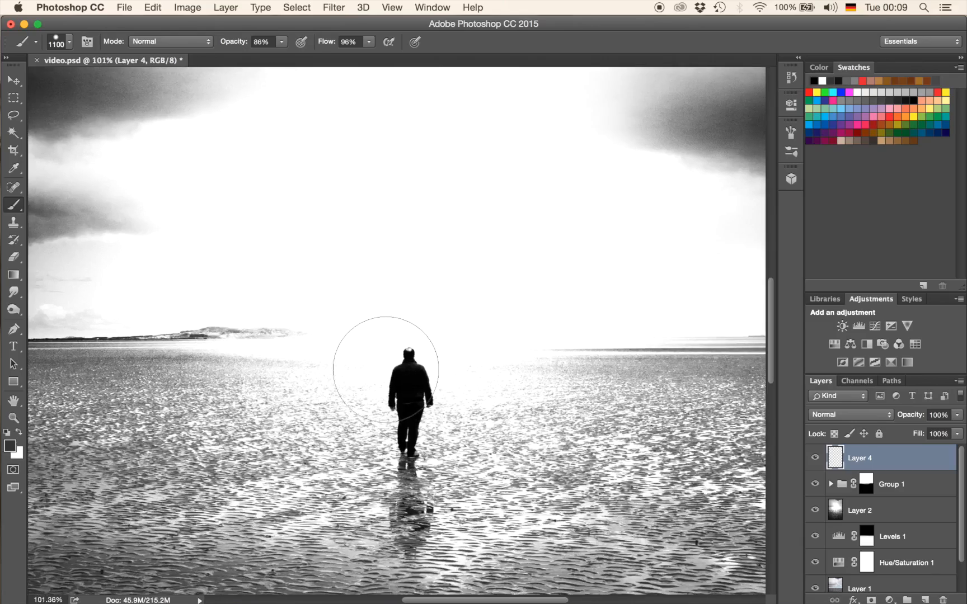
scroll(386, 371, "down", 5)
scroll(386, 370, "up", 5)
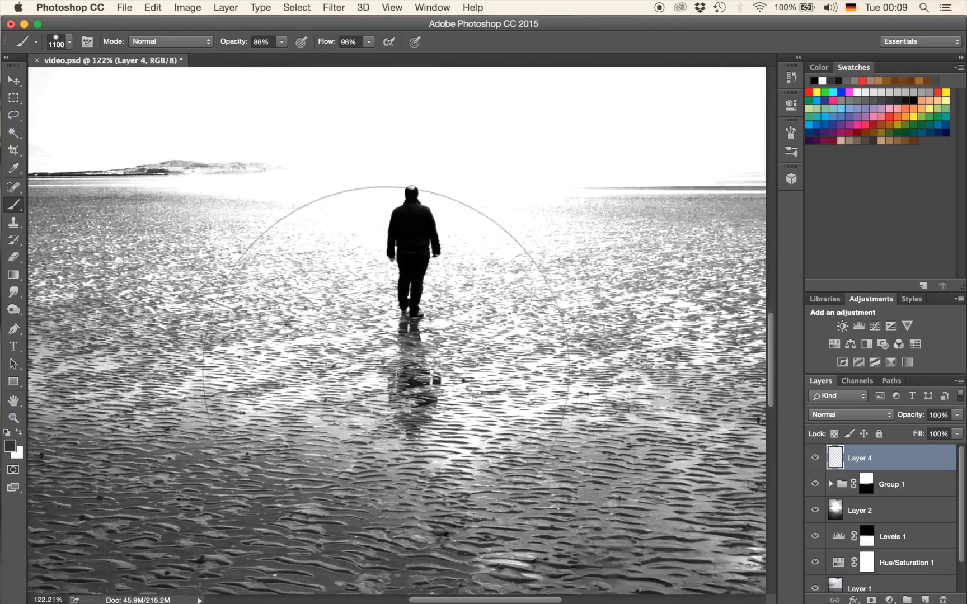
key("bracketleft")
key("bracketleft")
key("bracketleft")
key("bracketleft")
key("bracketleft")
key("bracketleft")
key("bracketleft")
key("bracketleft")
key("bracketleft")
key("bracketleft")
key("bracketleft")
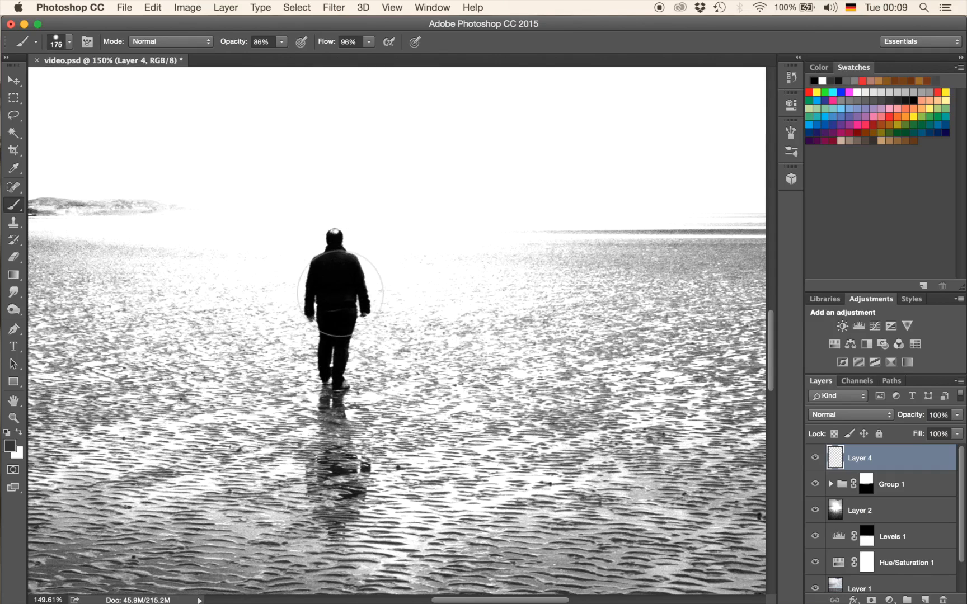
key("bracketright")
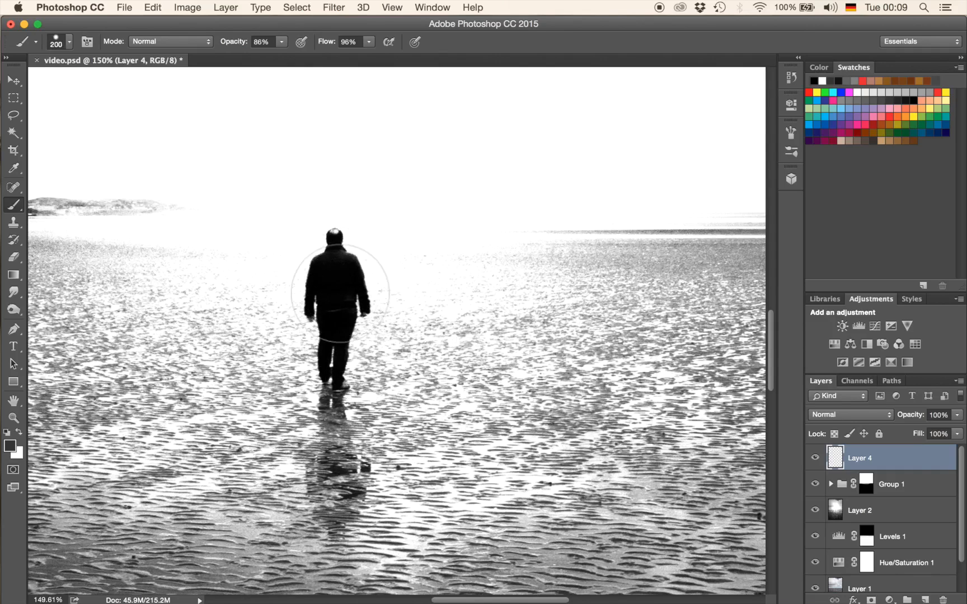
key("bracketright")
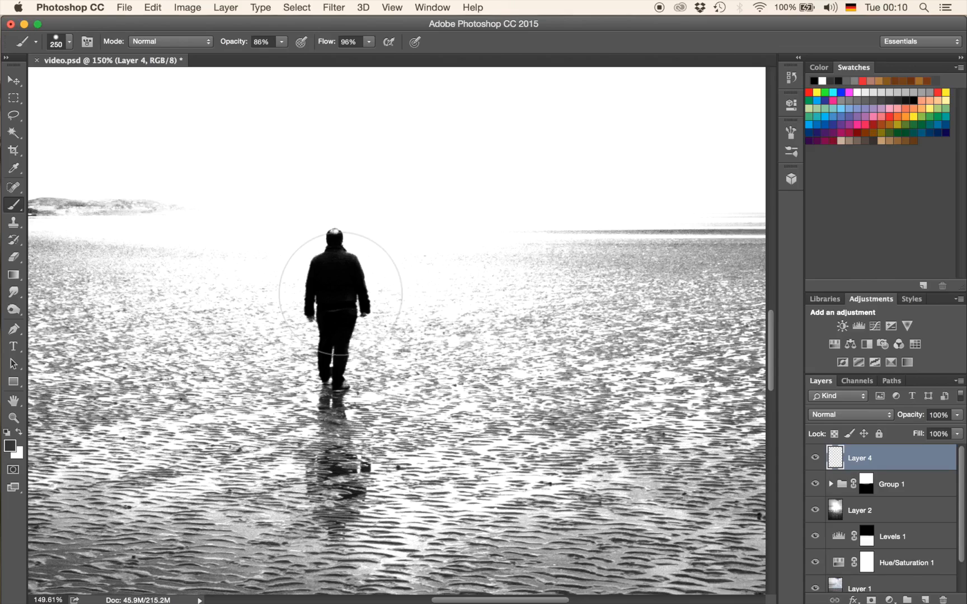
key("bracketleft")
key("bracketleft")
key("bracketleft")
key("bracketleft")
key("bracketleft")
key("bracketleft")
key("bracketleft")
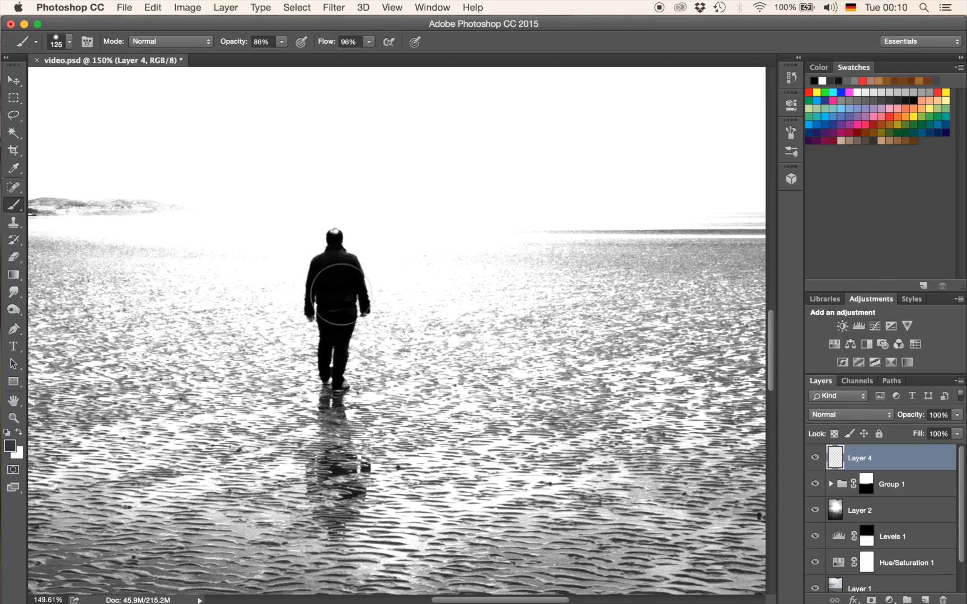
key("bracketleft")
key("bracketleft")
key("bracketleft")
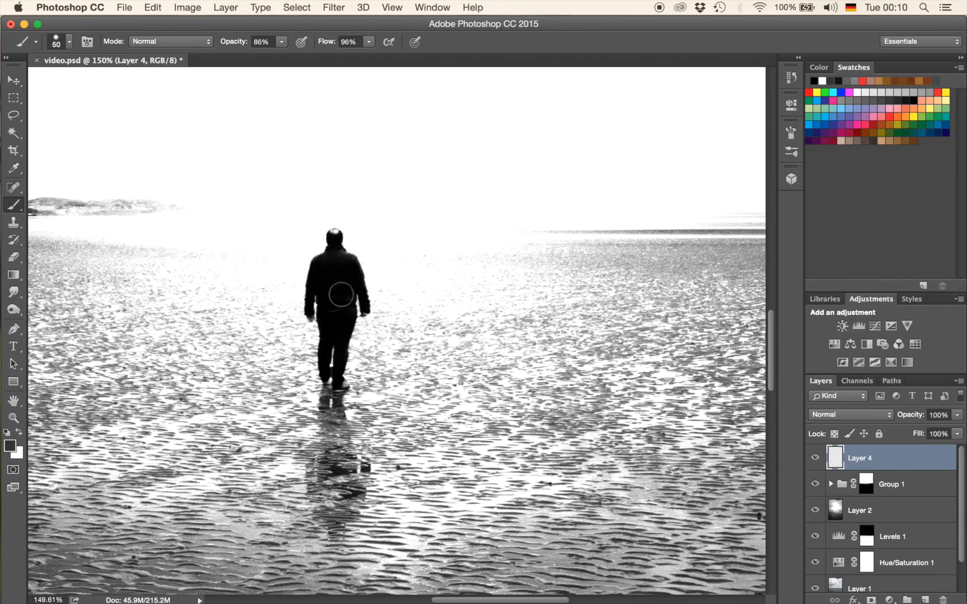
scroll(341, 295, "up", 3)
scroll(341, 295, "left", 1)
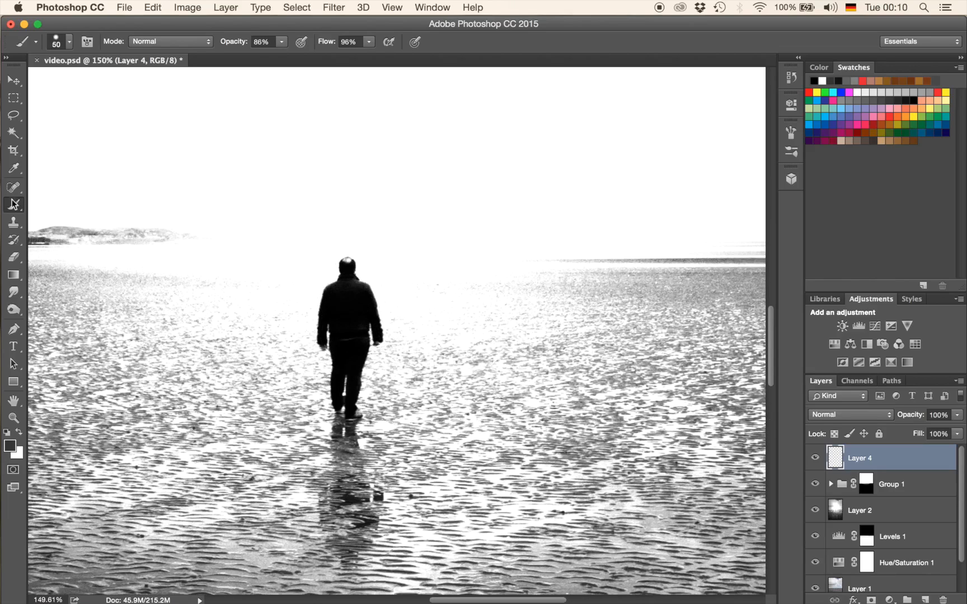
- Clone Stamp over the dark back of the man's jacket on Layer 4, sampling all layers at 100% opacity
left_click(14, 224)
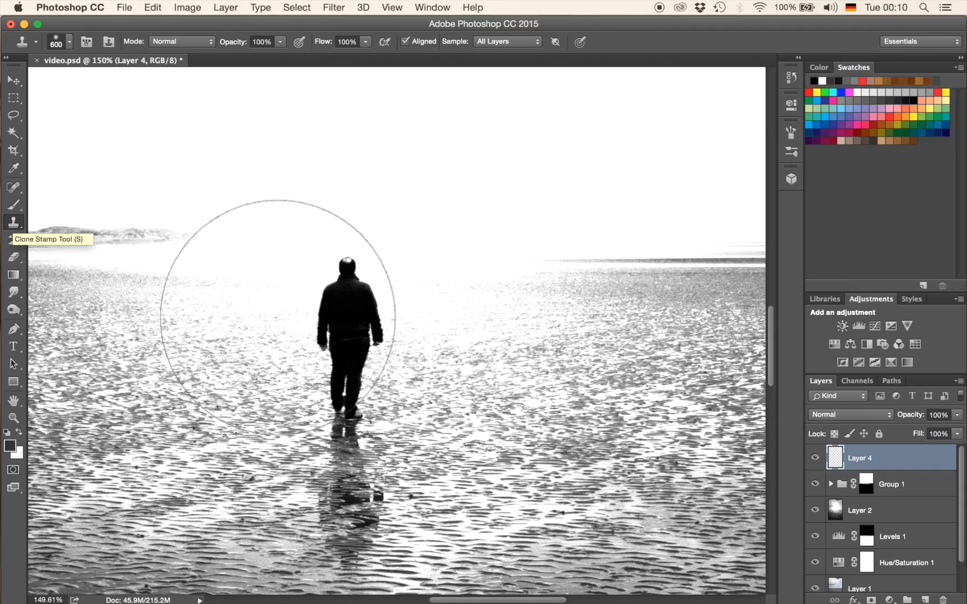
key("bracketleft")
key("bracketleft")
key("bracketleft")
key("bracketleft")
key("bracketleft")
key("bracketleft")
key("bracketleft")
key("bracketleft")
key("bracketleft")
key("bracketleft")
key("bracketleft")
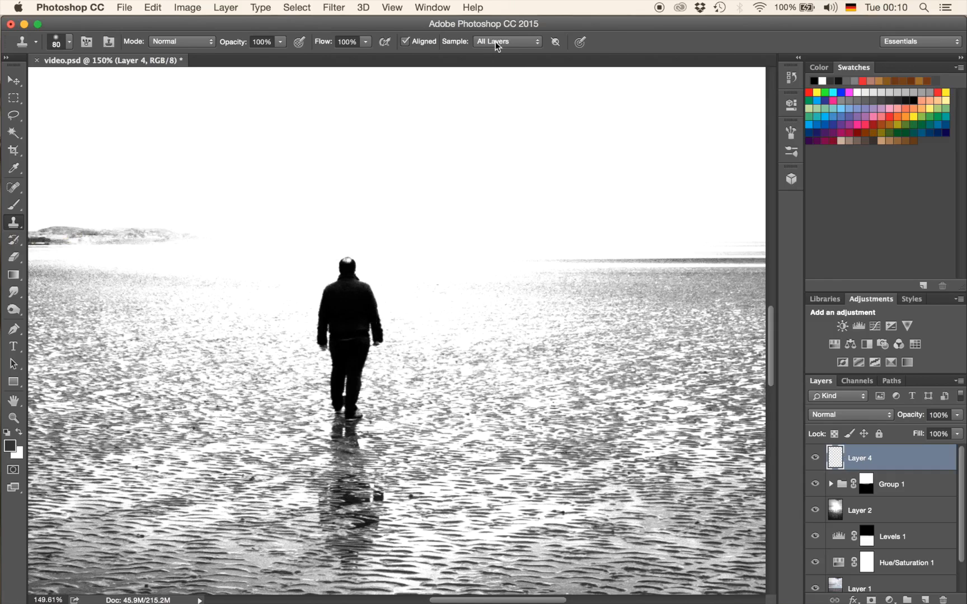
key("bracketleft")
key("bracketleft")
left_click_drag(337, 308, 354, 311)
- Clone Stamp over the man's hips and legs on Layer 4 with a size 20 brush
key("bracketleft")
key("bracketleft")
key("bracketleft")
key("bracketleft")
key("super+plus")
key("super+plus")
key("super+plus")
key("super+plus")
key("super+plus")
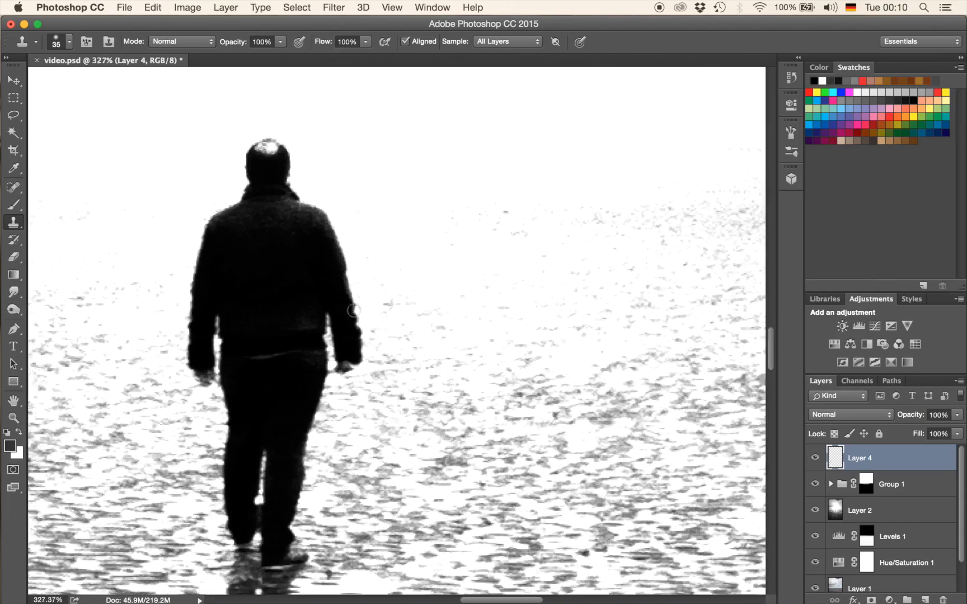
key("h")
left_click_drag(354, 311, 374, 173)
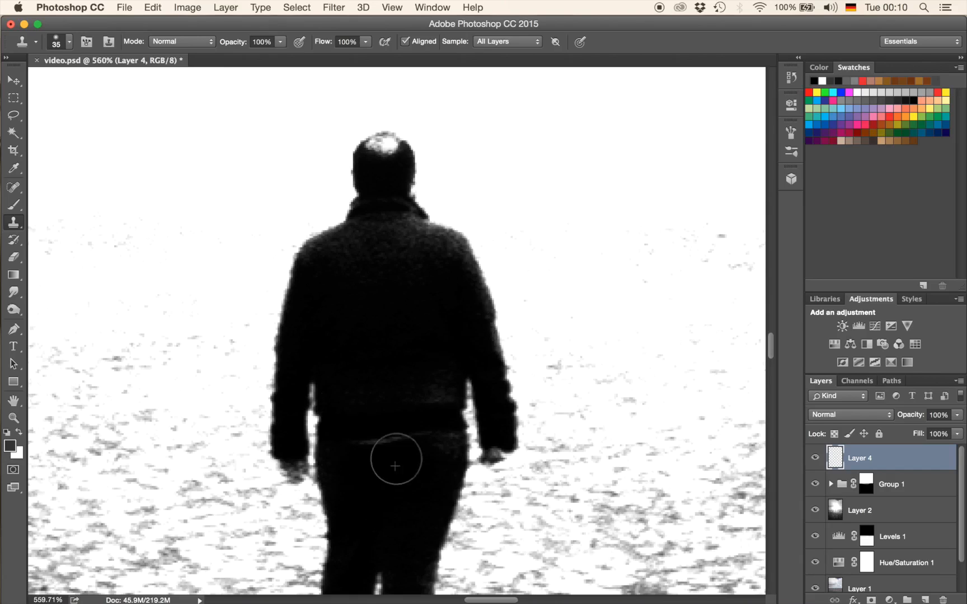
scroll(391, 458, "down", 6)
key("bracketleft")
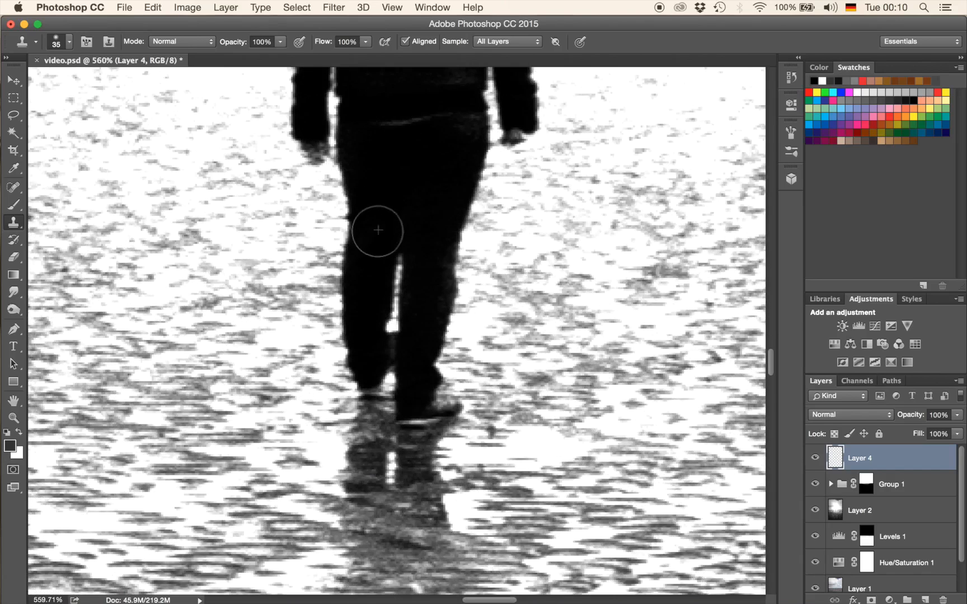
key("bracketleft")
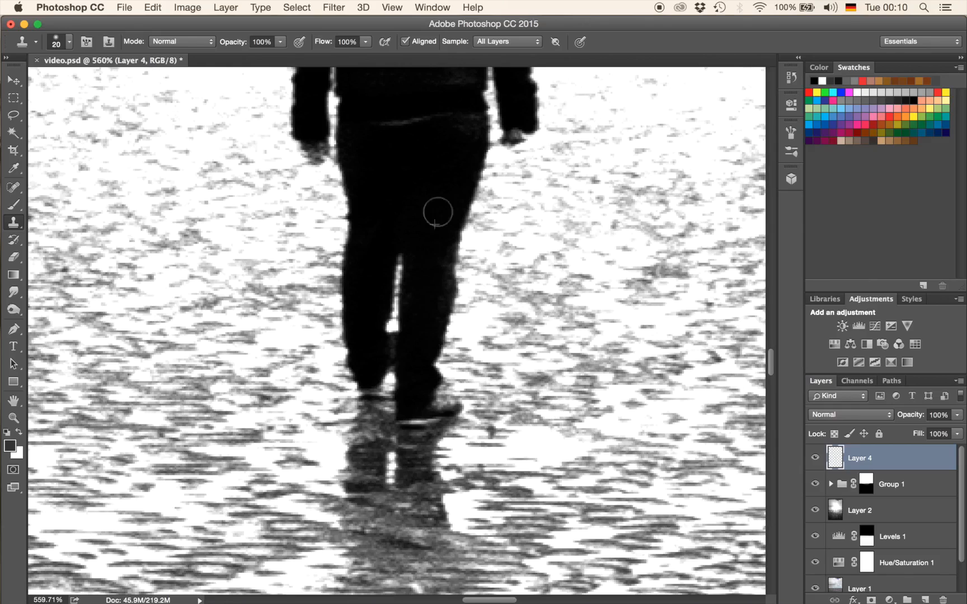
left_click_drag(456, 178, 456, 152)
mouse_move(356, 157)
left_mouse_down()
mouse_move(367, 366)
mouse_move(379, 348)
mouse_move(399, 348)
mouse_move(425, 293)
left_mouse_up()
- Clone Stamp over the man's arms and jacket on Layer 4 with the size 20 brush
scroll(421, 151, "up", 5)
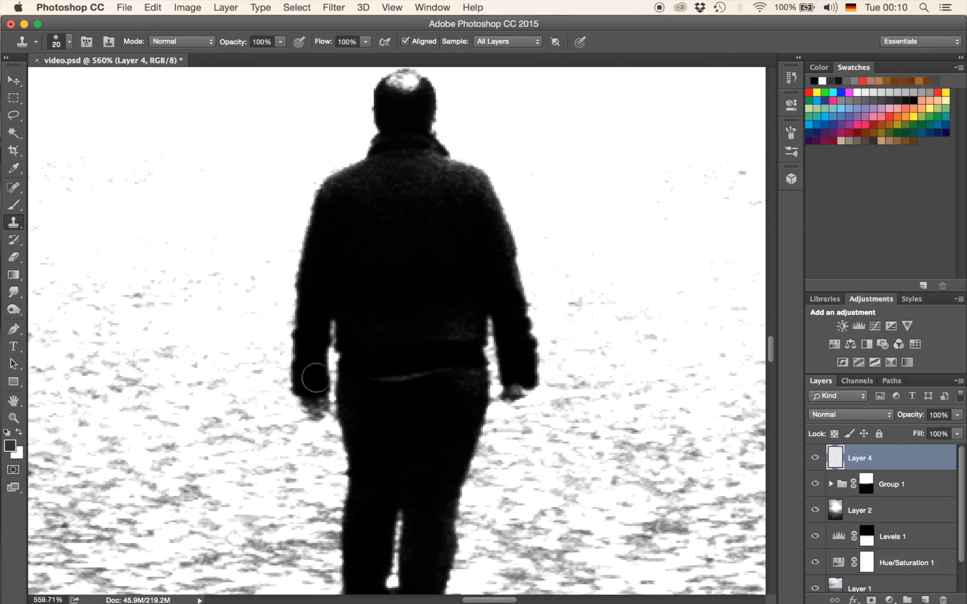
mouse_move(316, 382)
left_mouse_down()
mouse_move(321, 298)
mouse_move(305, 380)
mouse_move(332, 228)
mouse_move(328, 244)
mouse_move(354, 289)
mouse_move(452, 269)
left_mouse_up()
mouse_move(501, 275)
left_mouse_down()
mouse_move(518, 376)
mouse_move(514, 341)
mouse_move(429, 213)
left_mouse_up()
- Move the cloned figure on Layer 4 to the left so it stands beside the original man
key("v")
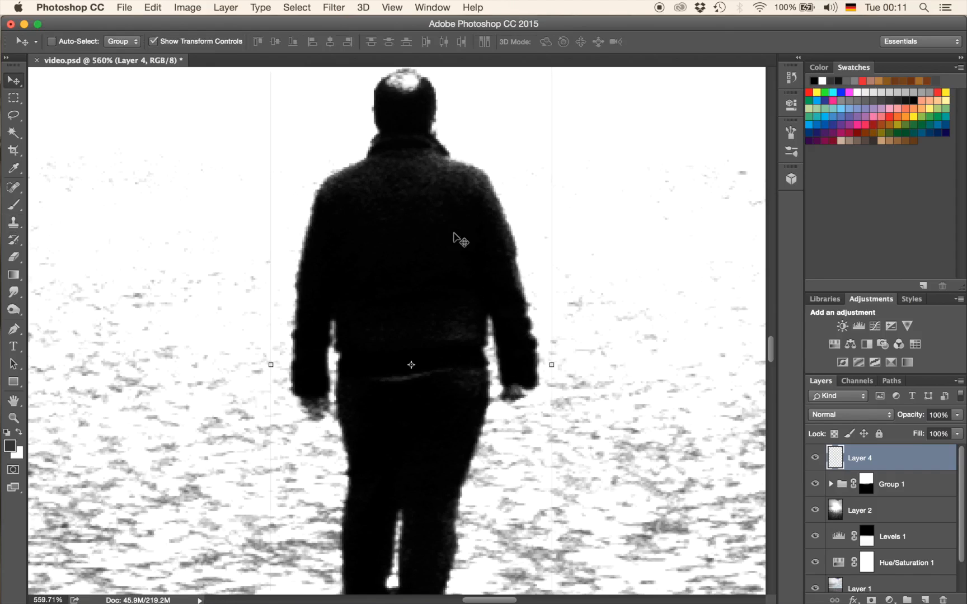
left_click_drag(446, 287, 290, 288)
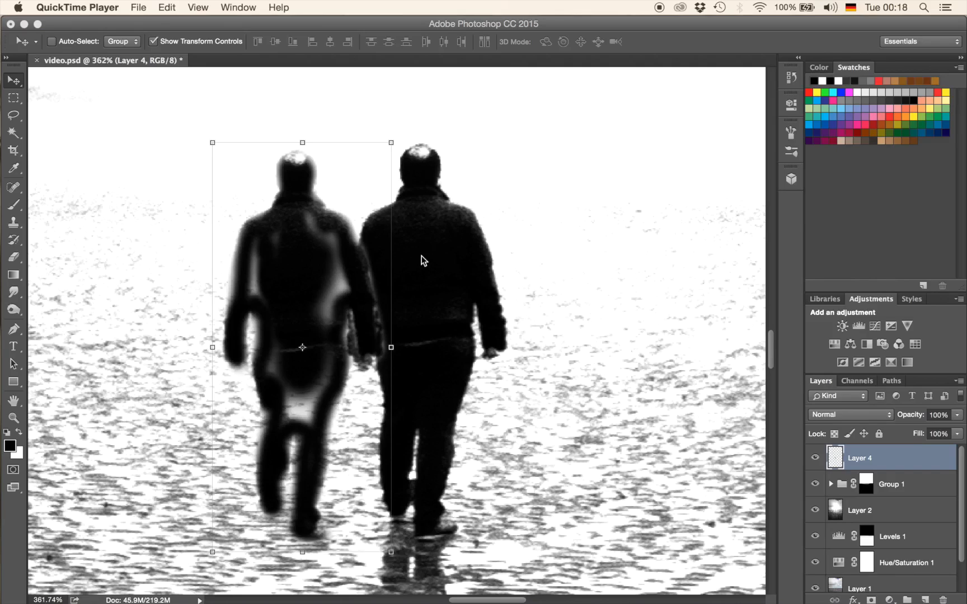
left_click(333, 268)
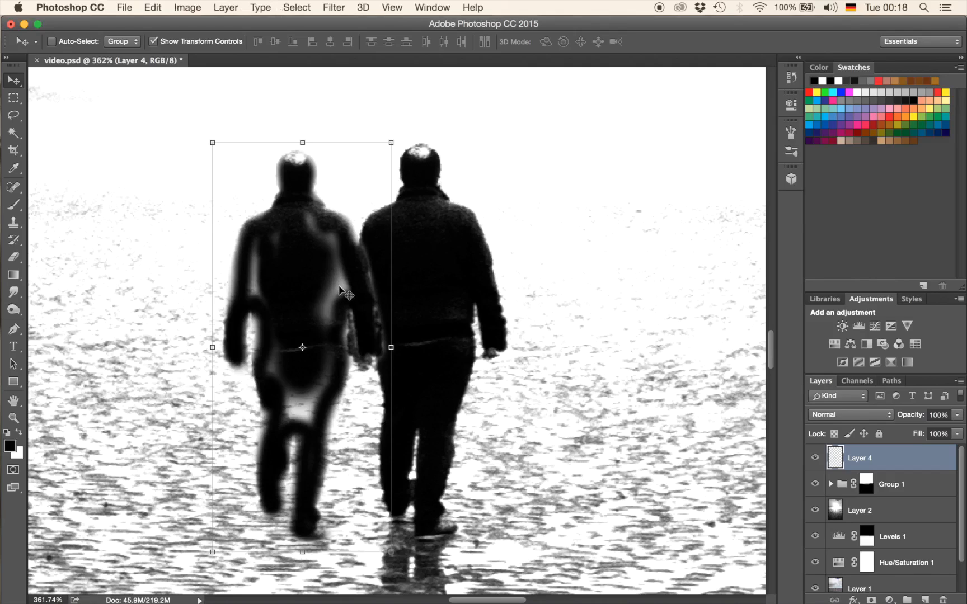
left_click_drag(320, 287, 291, 285)
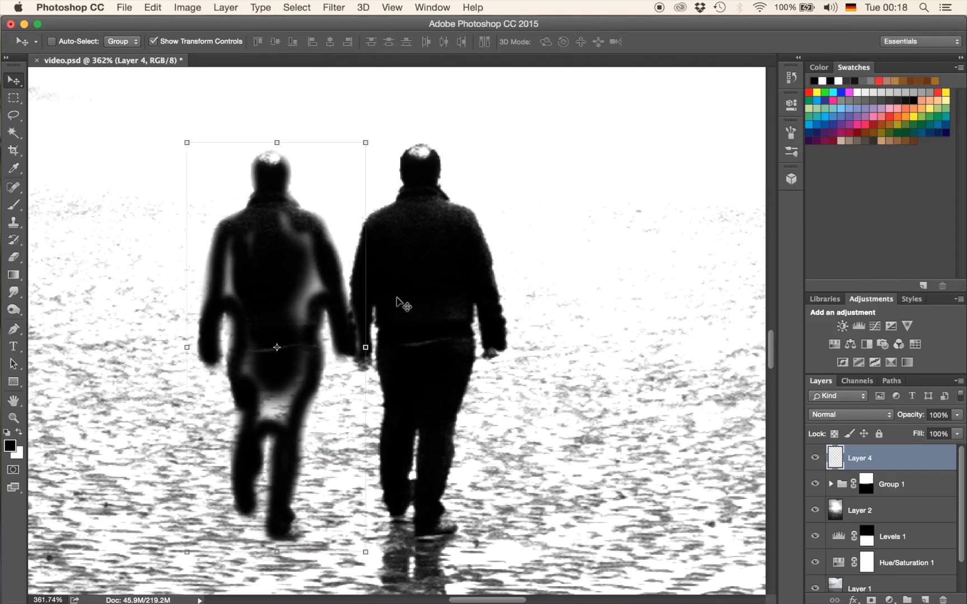
- Paint the gaps in the cloned figure's jacket and upper legs solid black with a size 35 brush at 100% opacity
key("b")
key("bracketright")
key("bracketright")
key("bracketright")
key("bracketright")
key("bracketright")
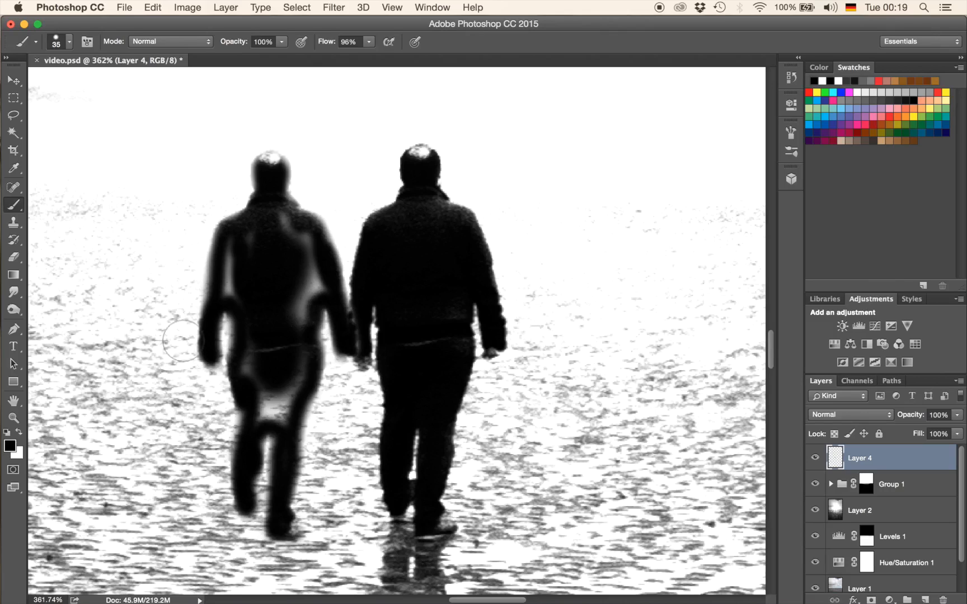
mouse_move(244, 372)
left_mouse_down()
mouse_move(265, 370)
mouse_move(273, 395)
mouse_move(266, 359)
mouse_move(272, 406)
mouse_move(288, 368)
mouse_move(305, 270)
mouse_move(275, 231)
mouse_move(250, 248)
mouse_move(238, 281)
mouse_move(283, 271)
left_mouse_up()
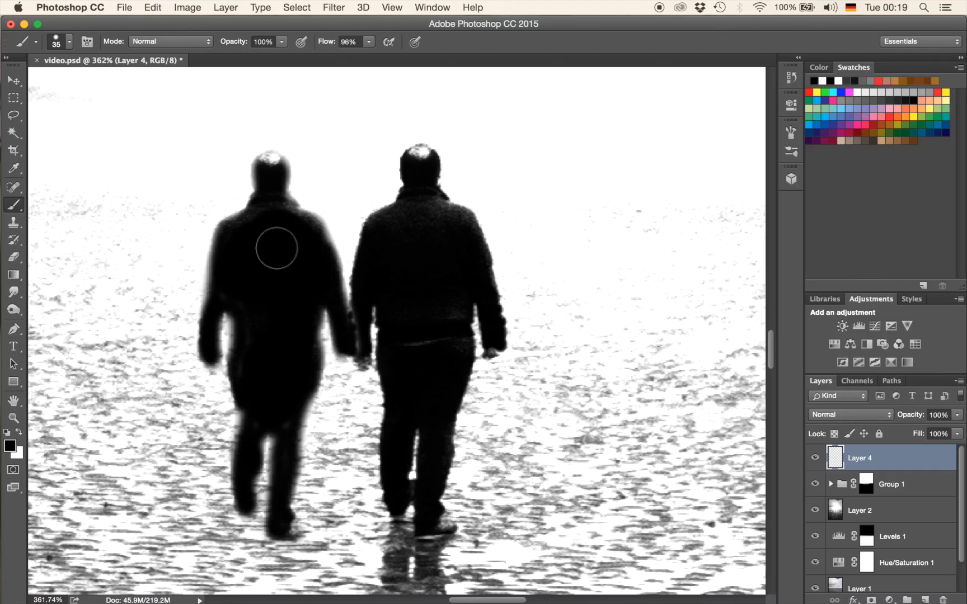
- Fill the cloned figure's head, legs and feet with black using a size 15 brush
key("bracketleft")
key("bracketleft")
left_click_drag(266, 164, 271, 165)
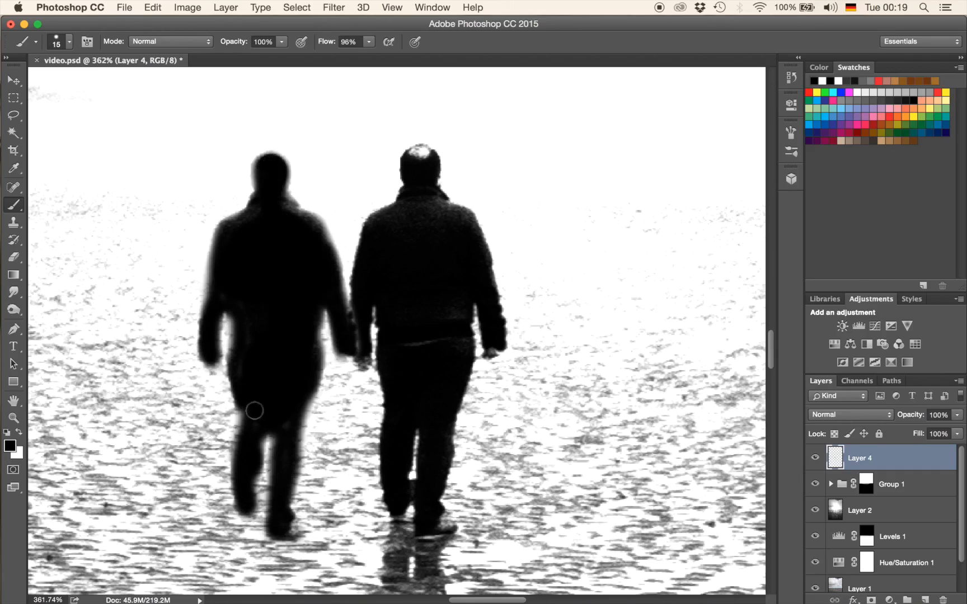
left_click_drag(248, 410, 256, 408)
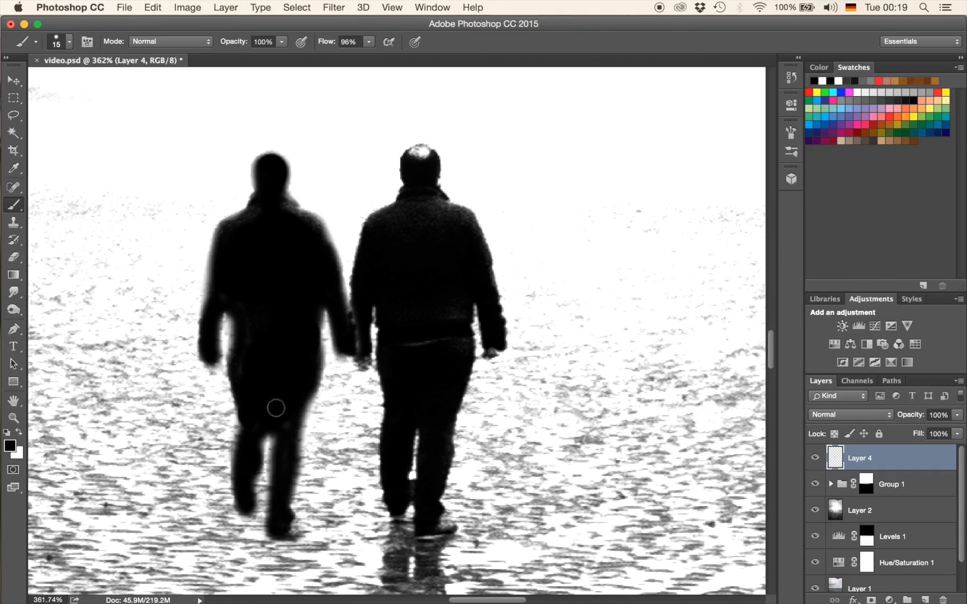
left_click_drag(247, 508, 255, 506)
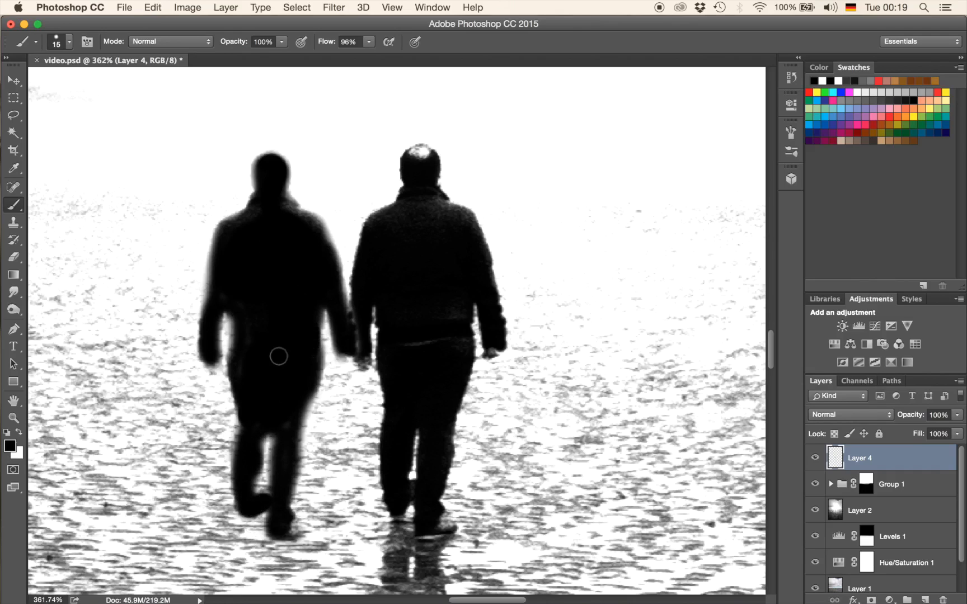
scroll(279, 299, "down", 5)
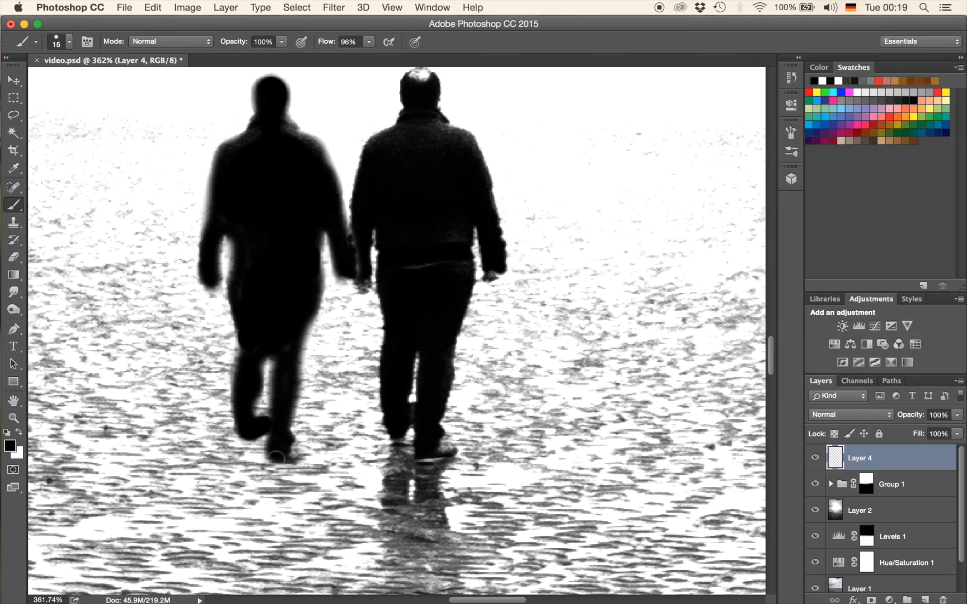
left_click_drag(291, 448, 287, 446)
scroll(277, 241, "up", 4)
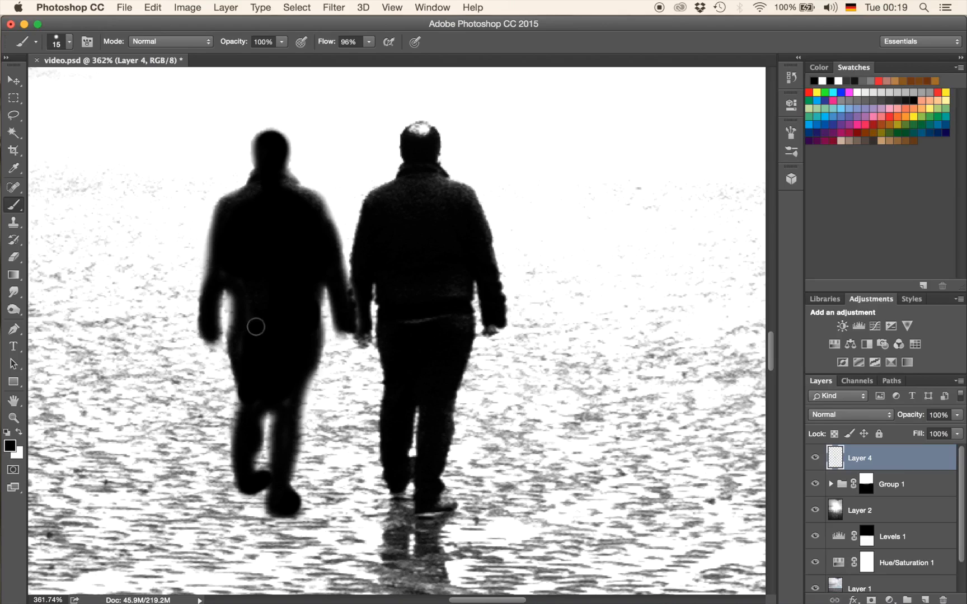
mouse_move(248, 451)
left_mouse_down()
mouse_move(252, 469)
mouse_move(262, 401)
left_mouse_up()
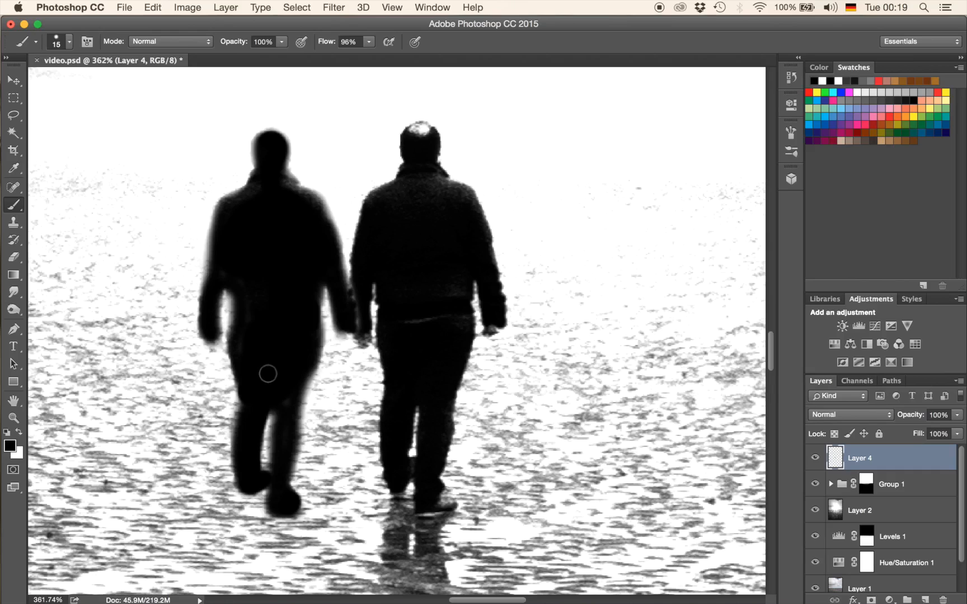
- Move the silhouette slightly closer to the man and flip it upside down below its feet at -162.13% height
key("v")
mouse_move(285, 330)
left_mouse_down()
mouse_move(270, 296)
mouse_move(311, 297)
left_mouse_up()
scroll(310, 296, "down", 5)
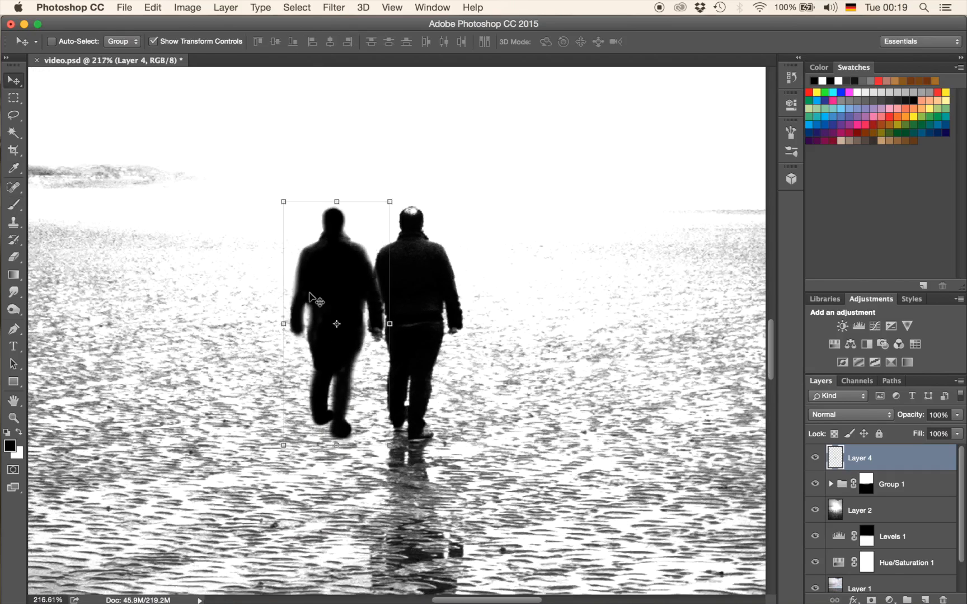
scroll(345, 209, "down", 5)
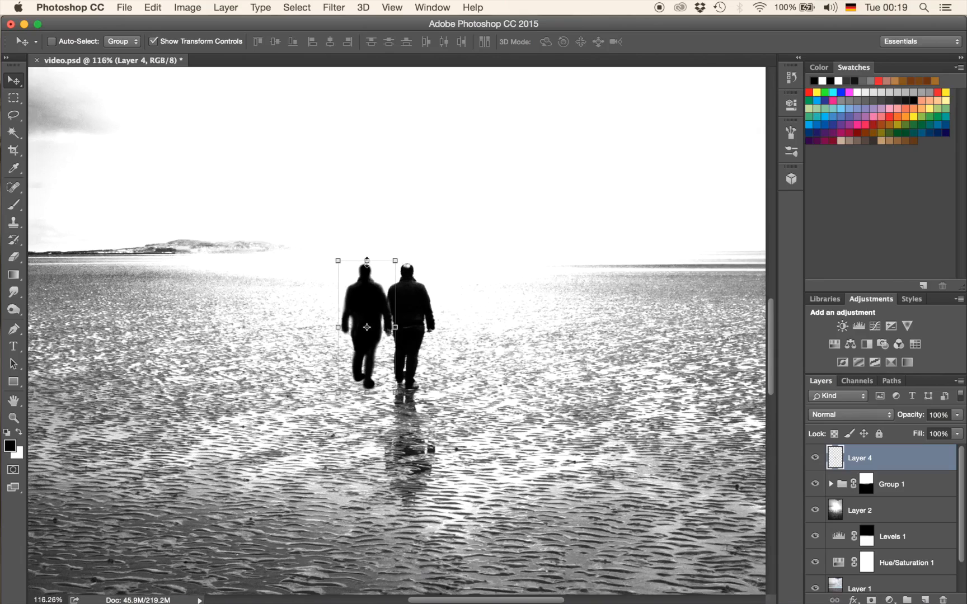
left_click_drag(367, 260, 361, 592)
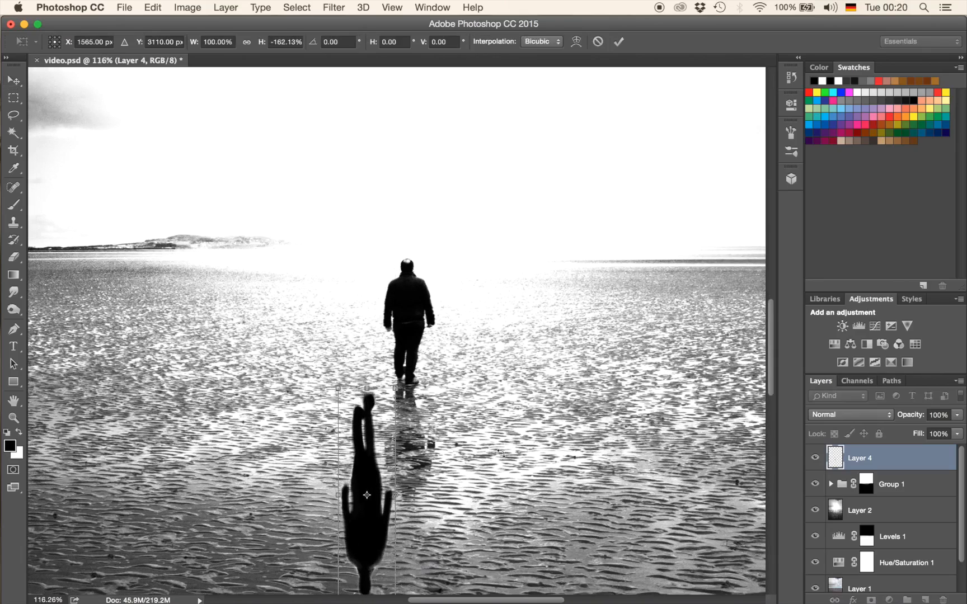
scroll(501, 453, "down", 5)
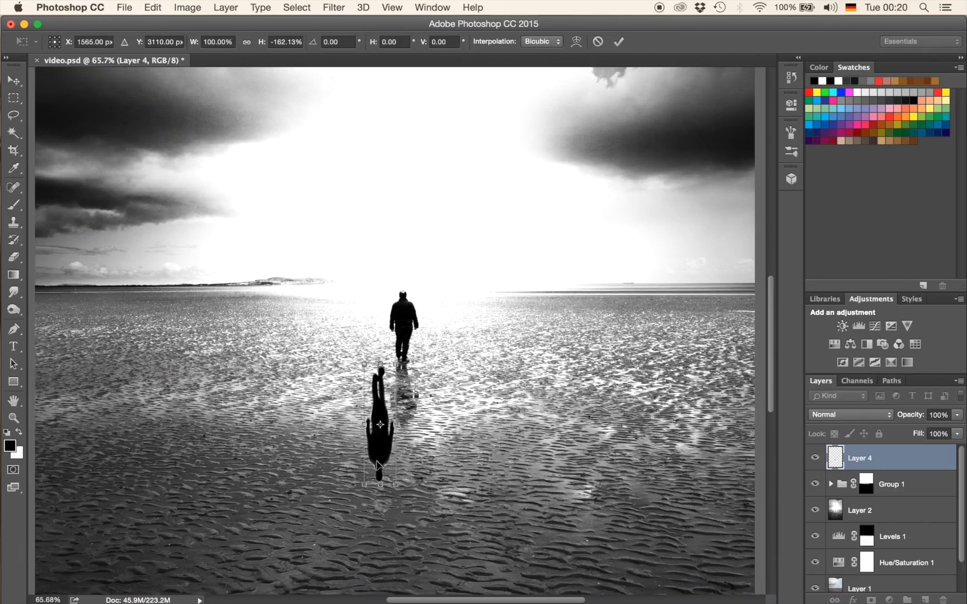
scroll(380, 465, "down", 5)
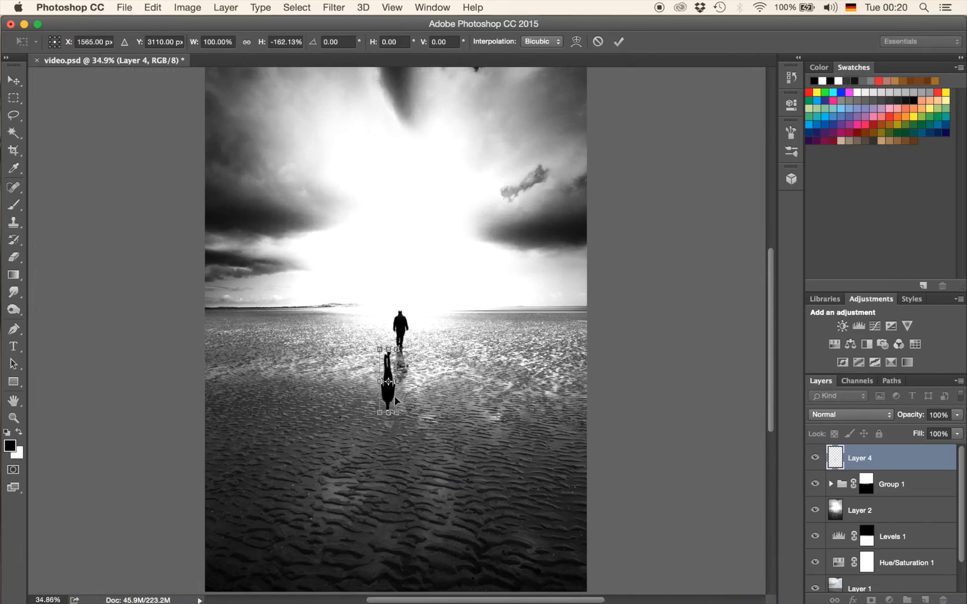
- Place the flipped silhouette beneath the man at X 1656 px and stretch its height to -231.95%
left_click_drag(389, 397, 403, 395)
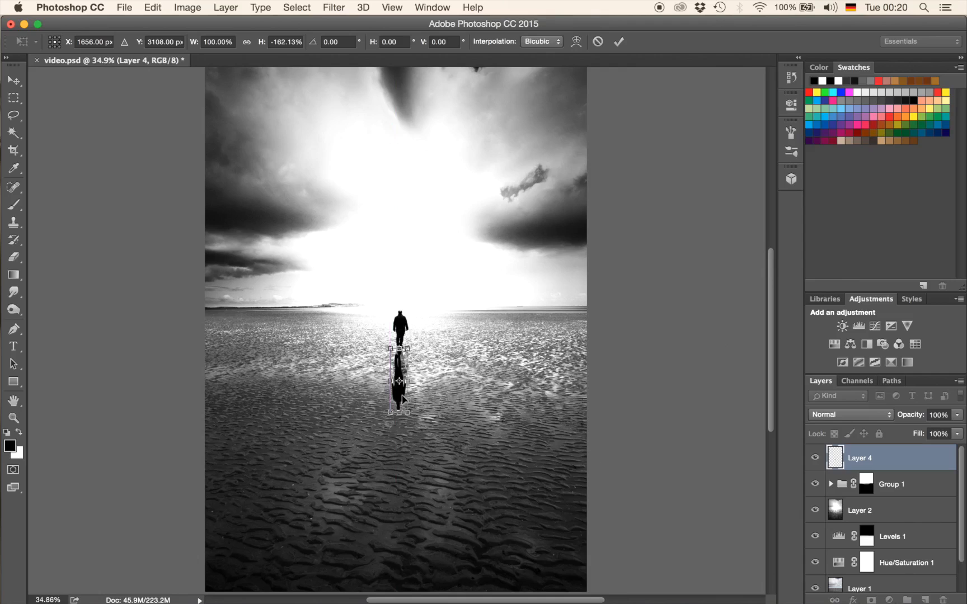
mouse_move(399, 433)
left_mouse_down()
mouse_move(399, 576)
mouse_move(402, 424)
mouse_move(403, 443)
left_mouse_up()
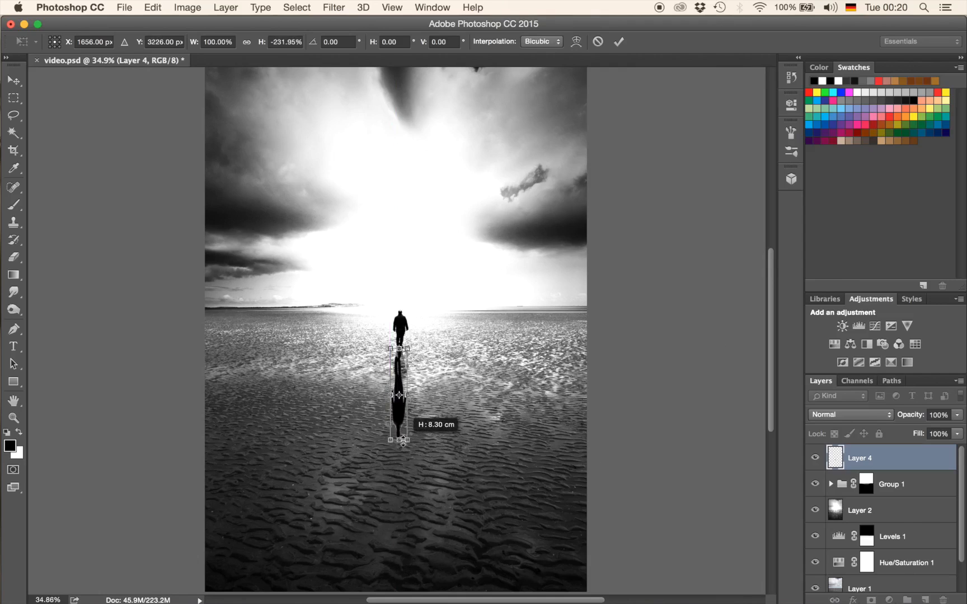
scroll(403, 441, "up", 6)
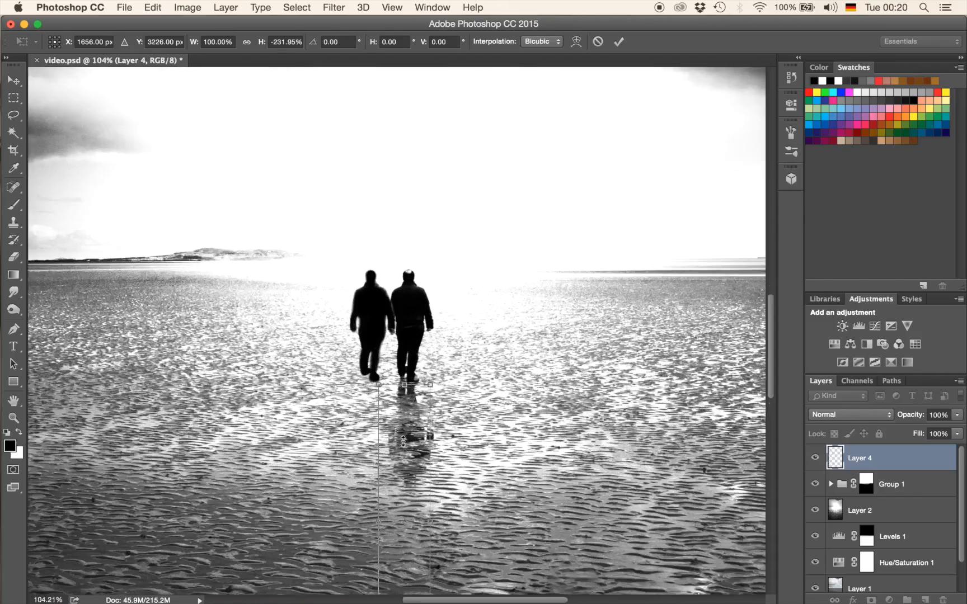
scroll(403, 442, "up", 1)
scroll(462, 438, "down", 6)
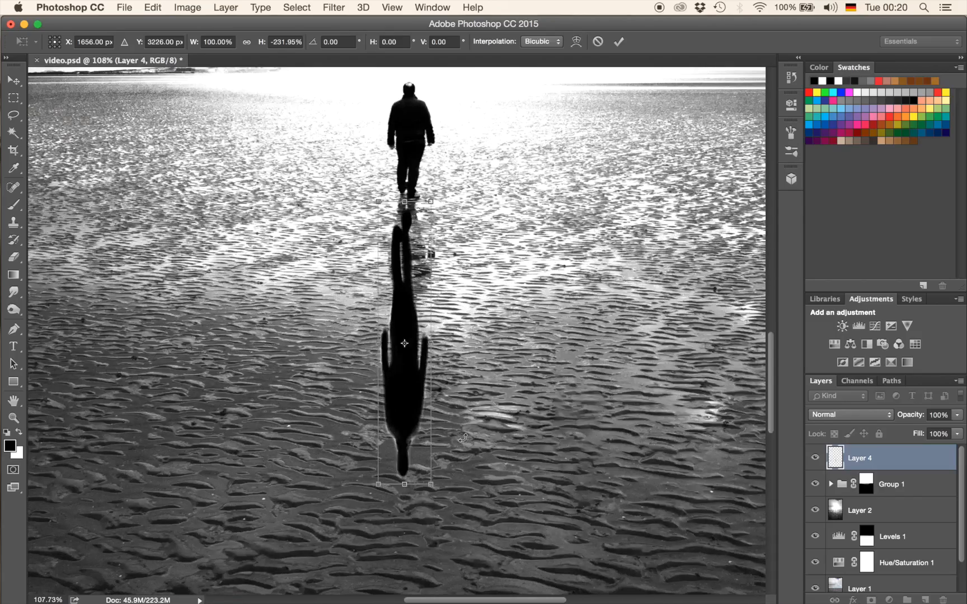
- Nudge the flipped silhouette to X 1669 px, Y 3142 px so its feet meet the man's feet
scroll(457, 302, "up", 10)
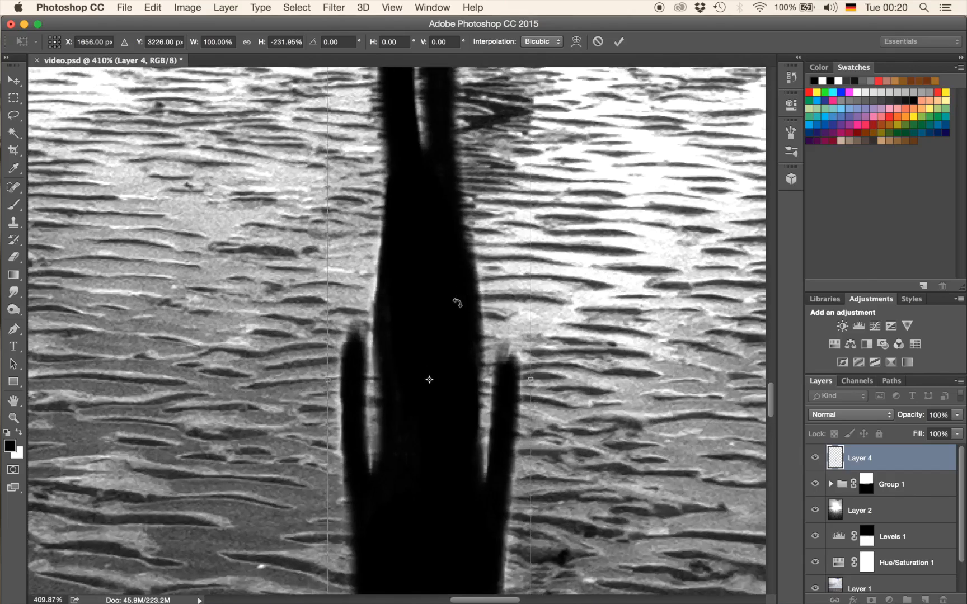
key("shift+Up")
key("shift+Up")
key("shift+Up")
key("shift+Up")
key("shift+Up")
key("shift+Up")
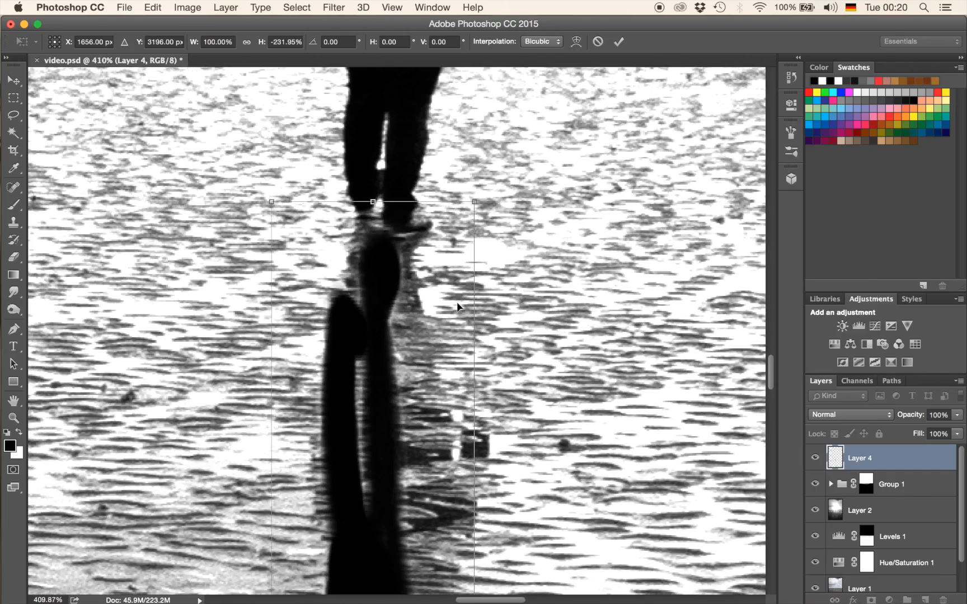
key("shift+Right")
key("shift+Right")
key("shift+Up")
key("shift+Up")
key("shift+Up")
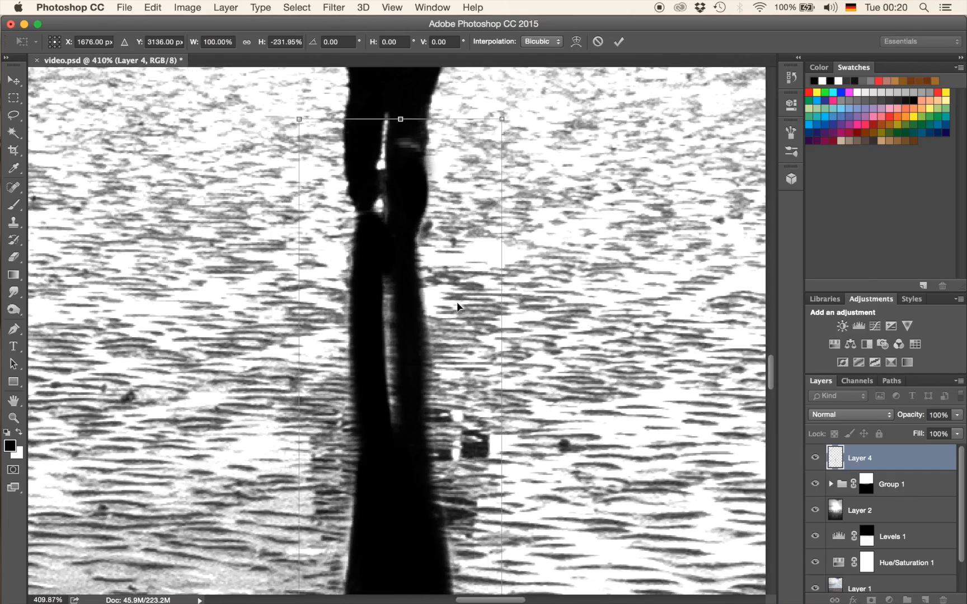
key("shift+Left")
key("Right")
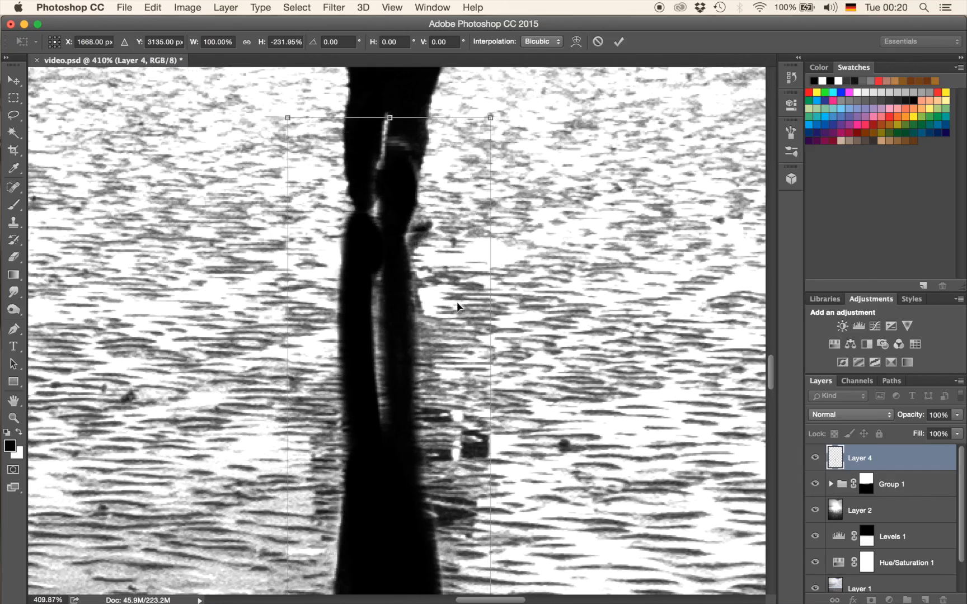
key("Down")
key("Down")
key("Down")
key("Down")
key("Down")
key("Down")
key("Down")
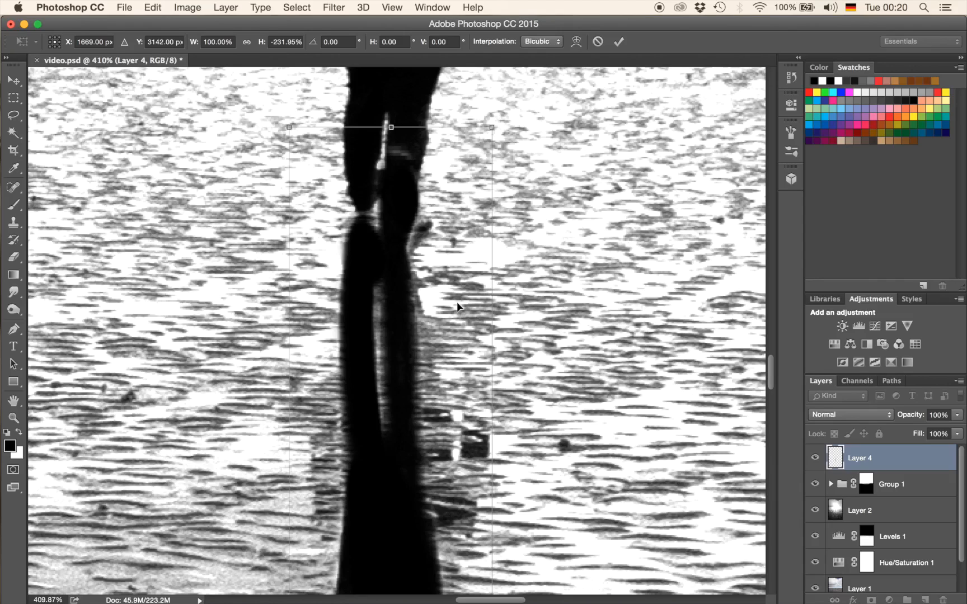
- Apply the transform and erase the silhouette's overlap around the man's feet with a size 40 Eraser at 20% opacity
left_click(14, 257)
left_click(589, 220)
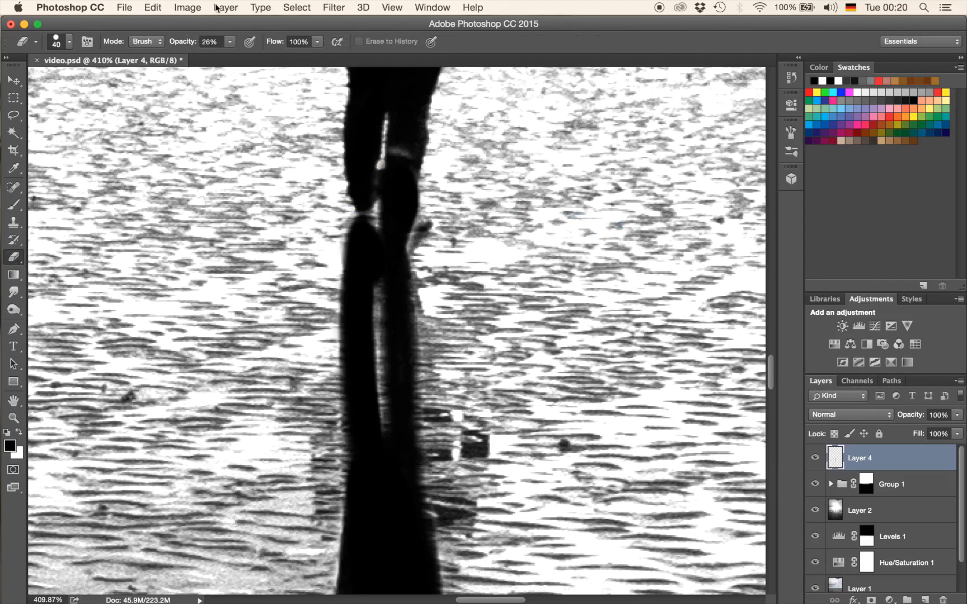
left_click_drag(186, 44, 183, 45)
mouse_move(419, 192)
left_mouse_down()
mouse_move(394, 222)
mouse_move(363, 219)
mouse_move(399, 205)
left_mouse_up()
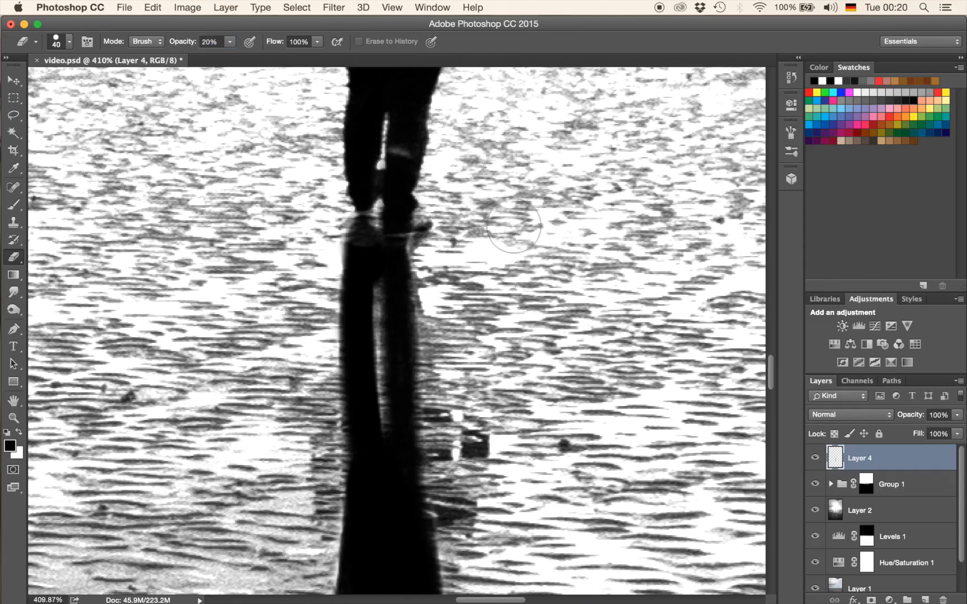
- Add an Exposure adjustment layer above Layer 4
scroll(514, 227, "down", 8)
scroll(514, 227, "down", 8)
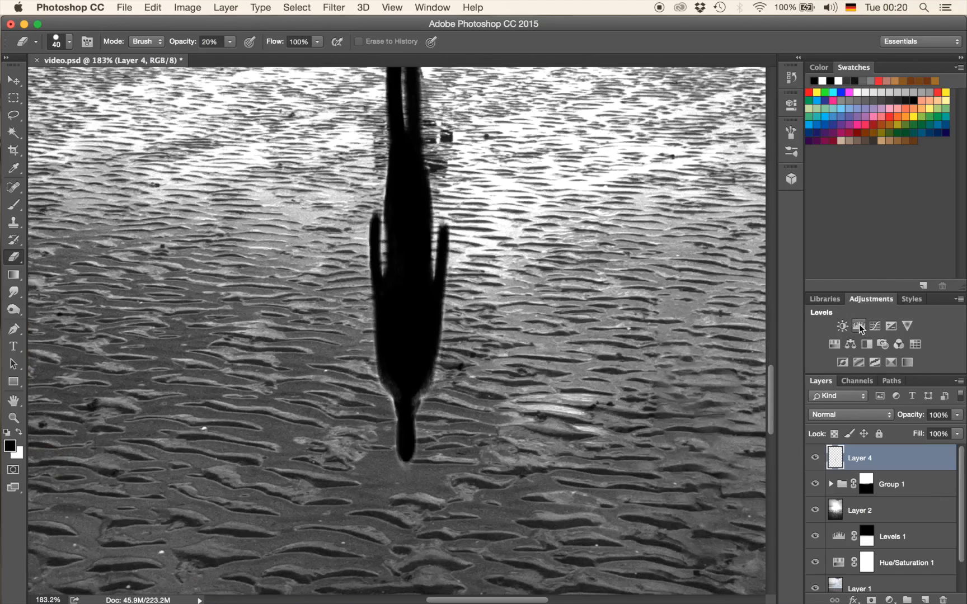
left_click(891, 327)
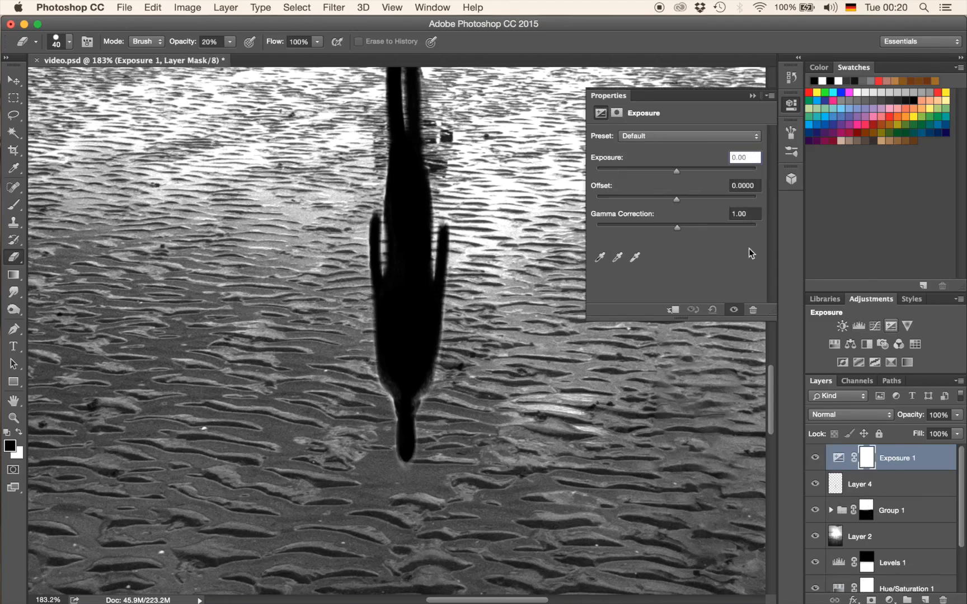
- Lower the Exposure adjustment to -15.63 and clip it to Layer 4 so it darkens only the reflection
left_click_drag(679, 173, 605, 169)
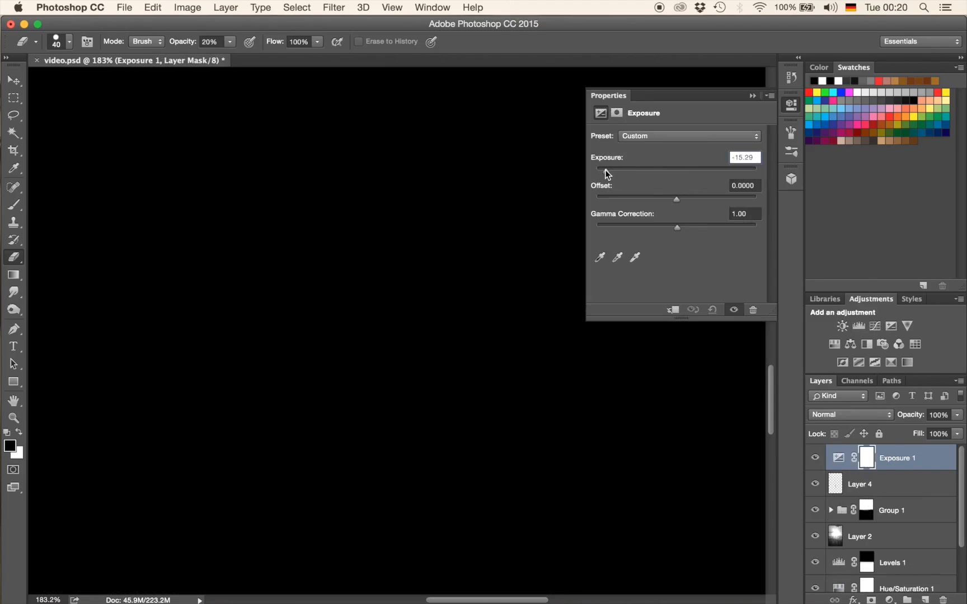
left_click(673, 310)
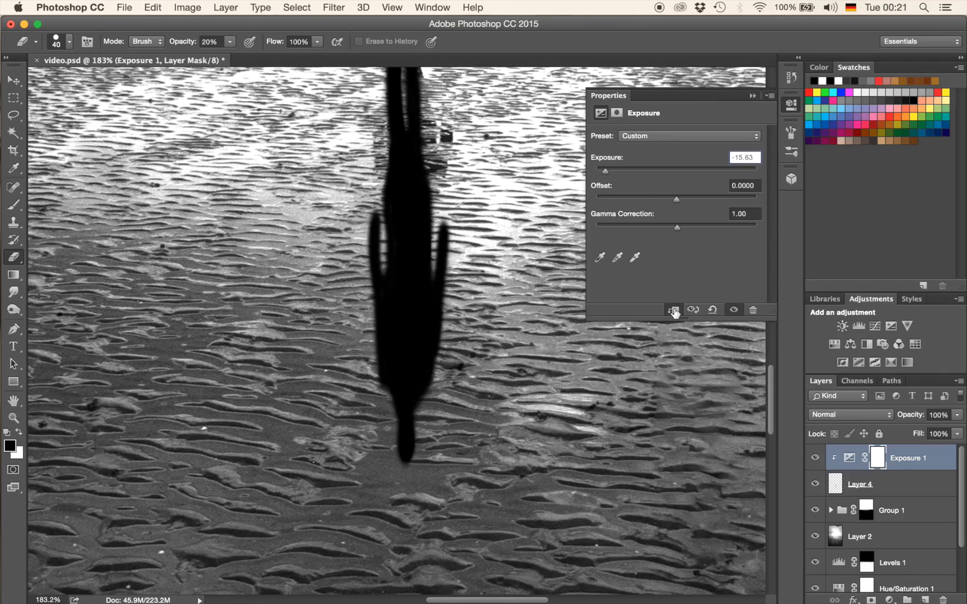
- Compare the reflection with and without the Exposure adjustment, and examine it along its full length and within the whole scene
left_click(810, 457)
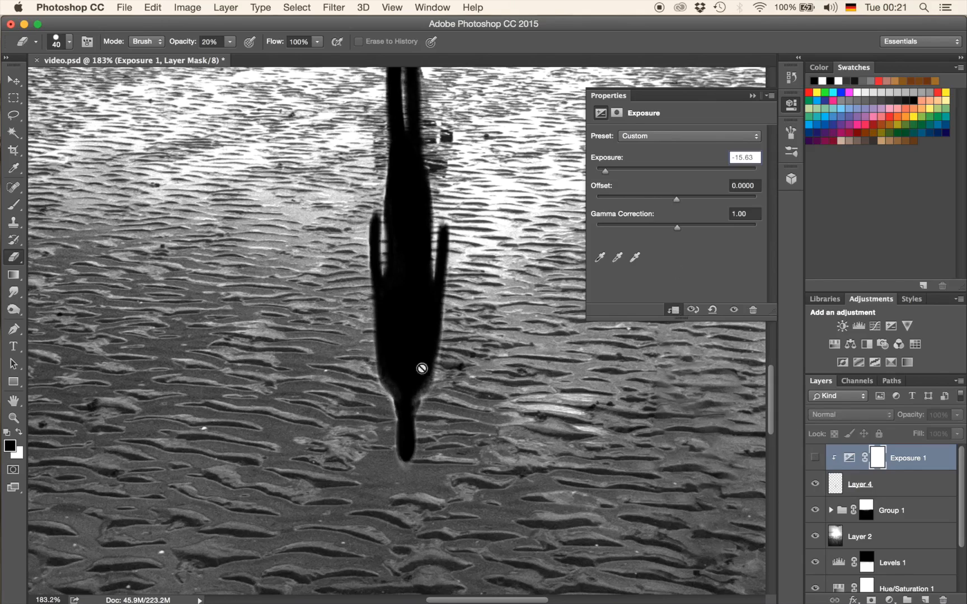
left_click(815, 458)
left_click(816, 458)
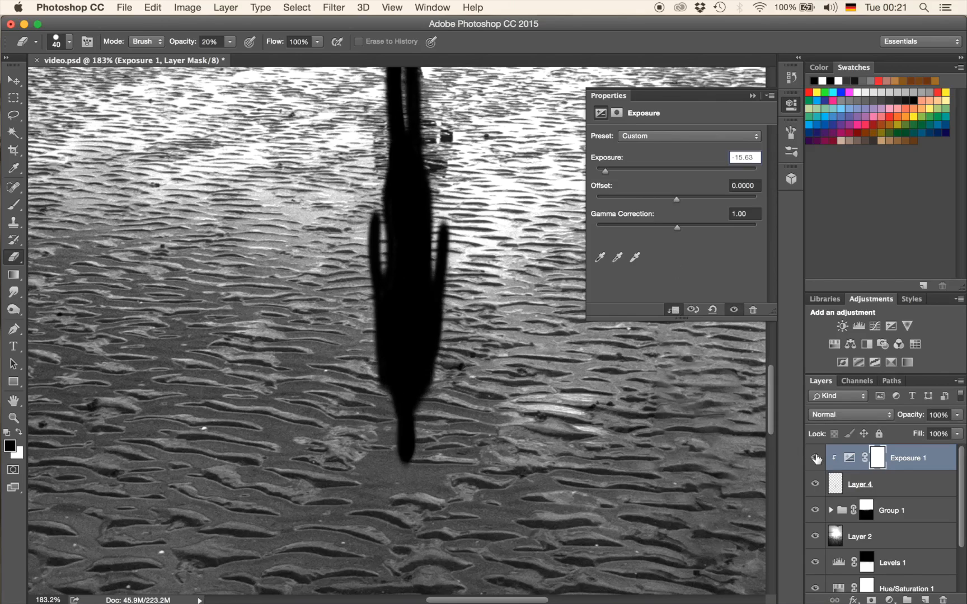
left_click(816, 458)
left_click(816, 458)
left_click(816, 458)
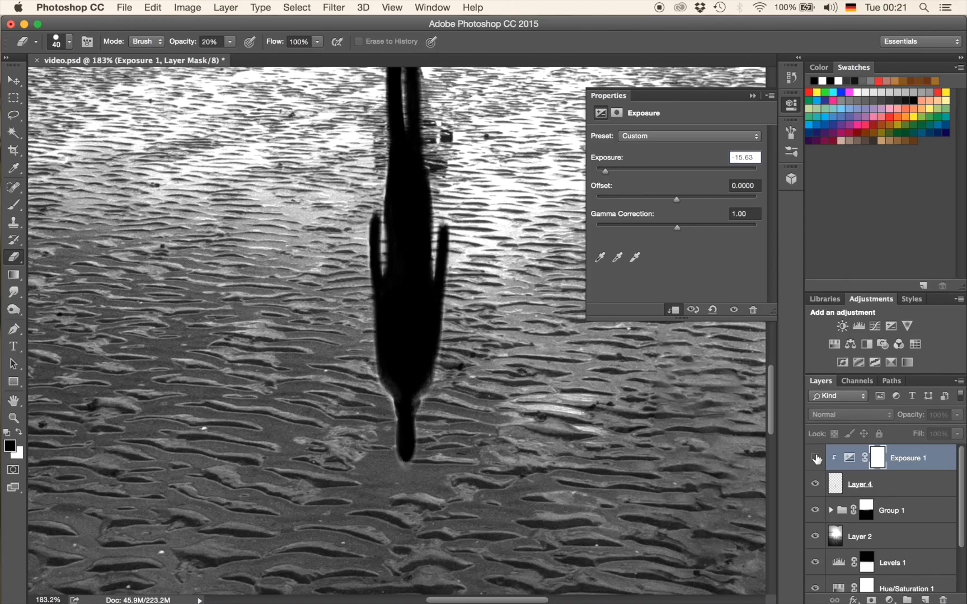
left_click(816, 457)
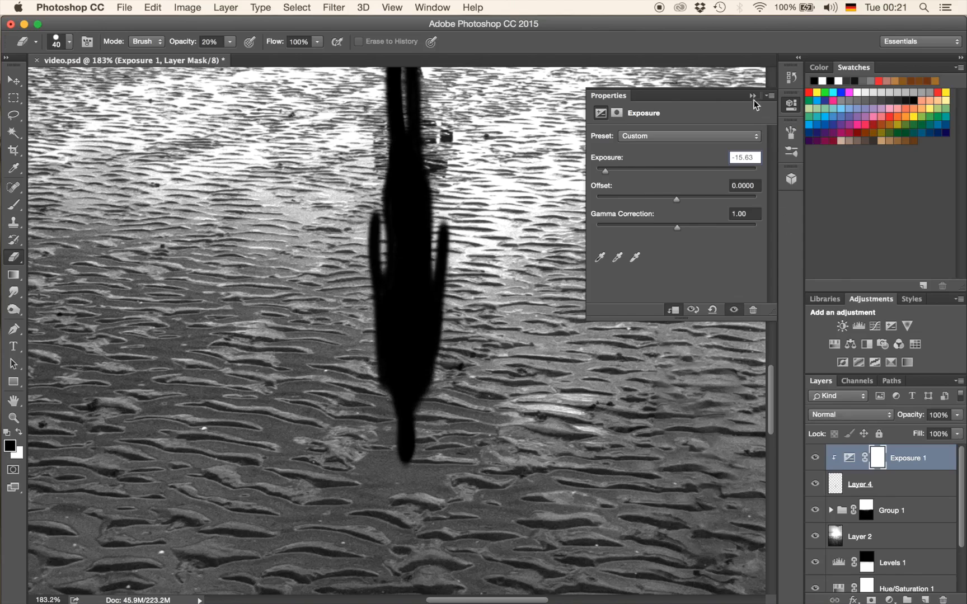
left_click(753, 95)
scroll(396, 331, "up", 5)
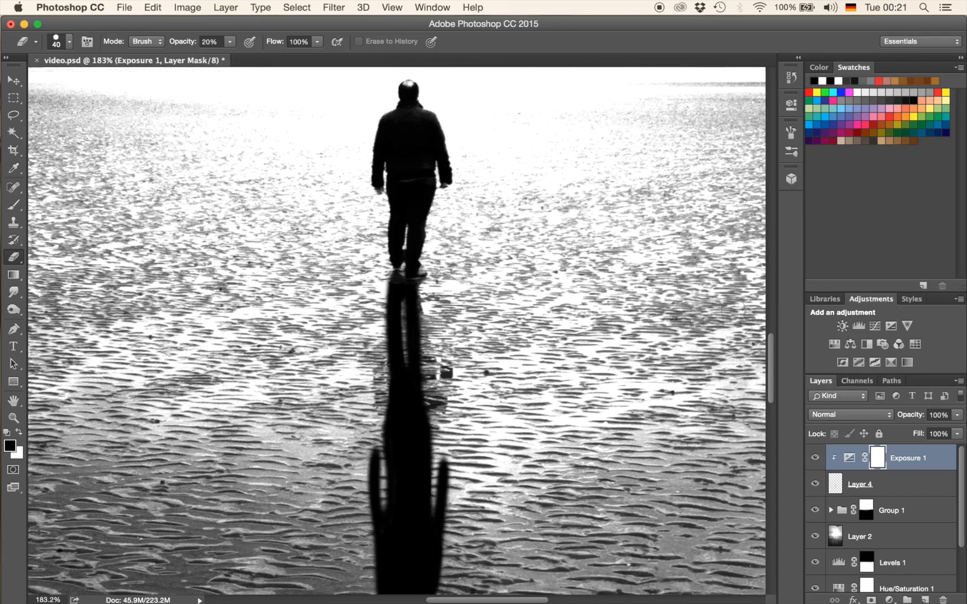
scroll(396, 331, "down", 5)
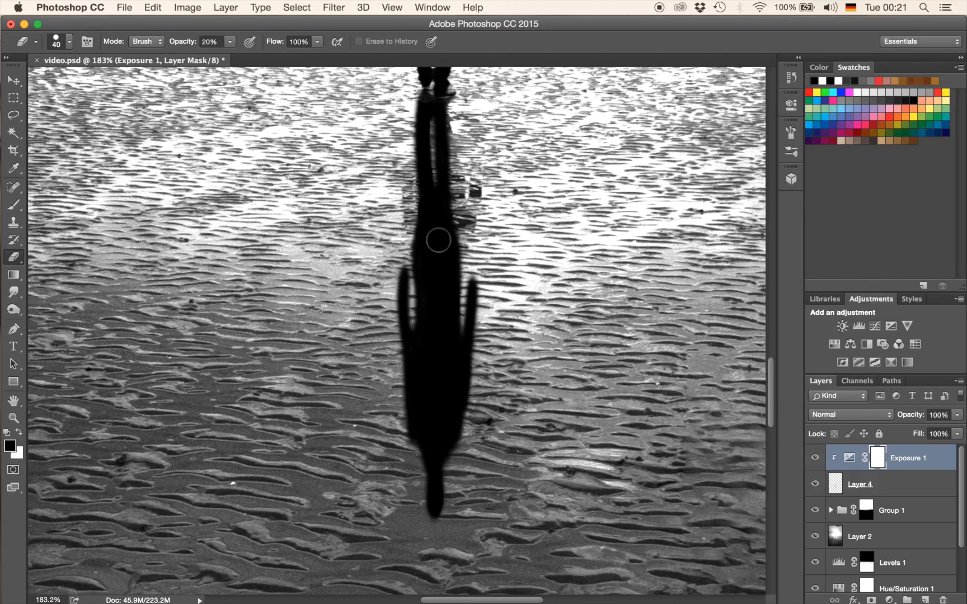
scroll(438, 240, "up", 3)
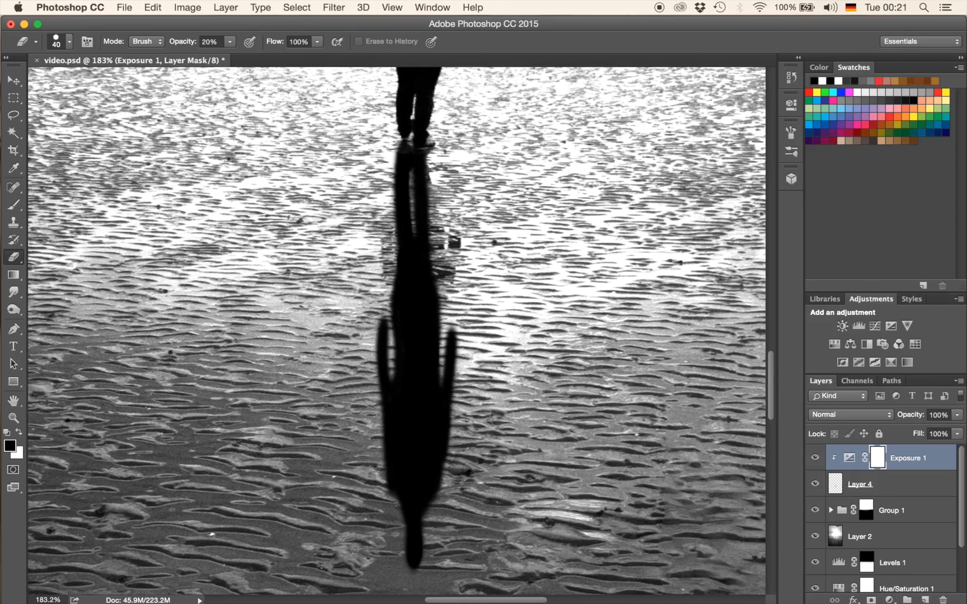
scroll(400, 331, "down", 5)
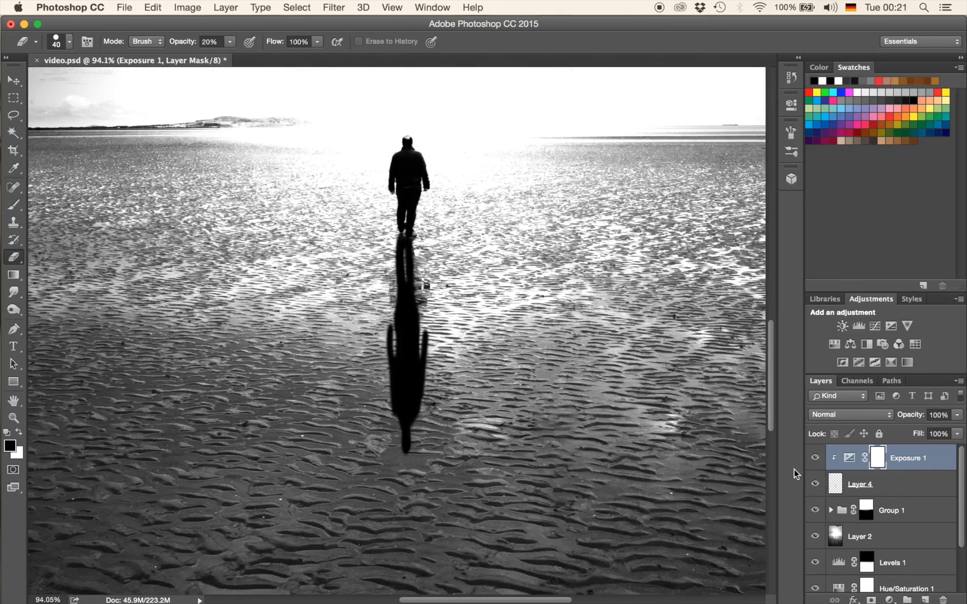
- Hide the Exposure 1 and Layer 4 layers to show the beach without the added reflection
left_click(815, 458)
left_click(815, 484)
left_click(815, 511)
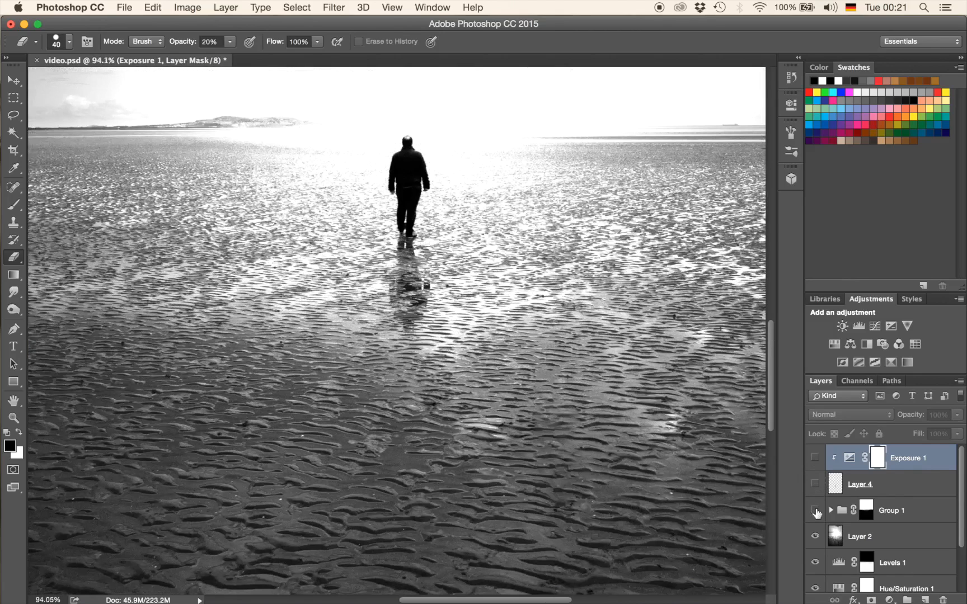
left_click(815, 511)
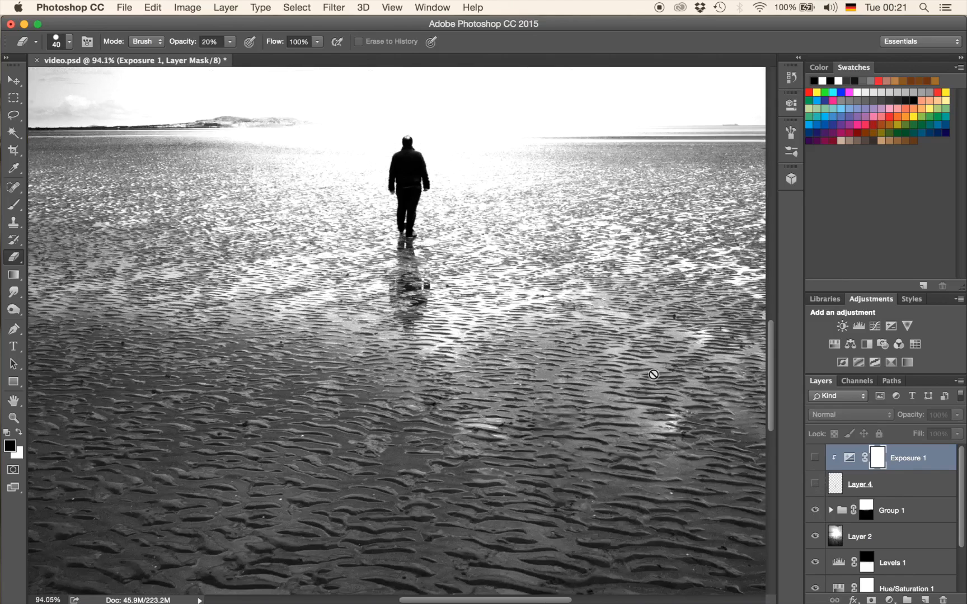
scroll(654, 375, "down", 3)
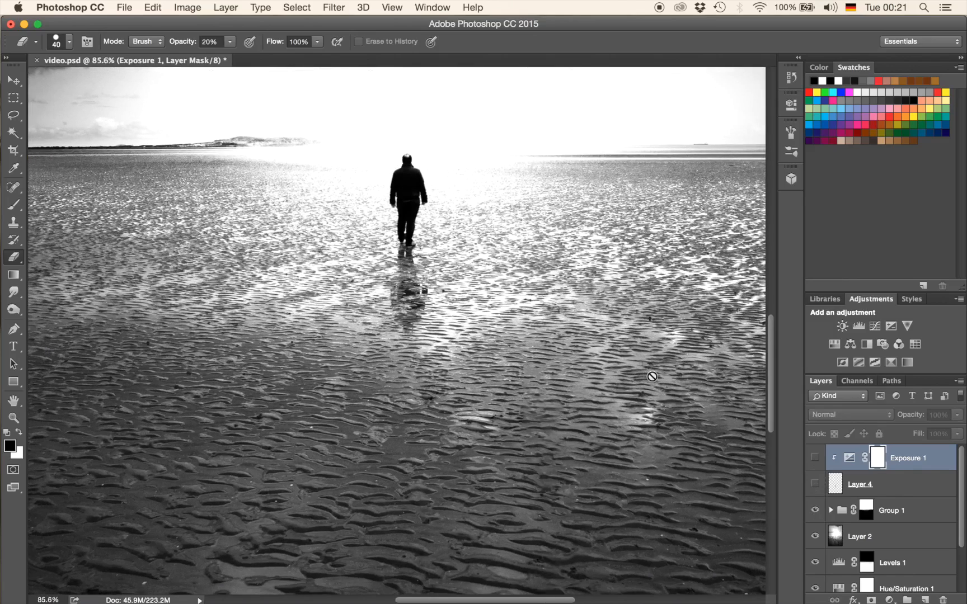
scroll(652, 376, "down", 1)
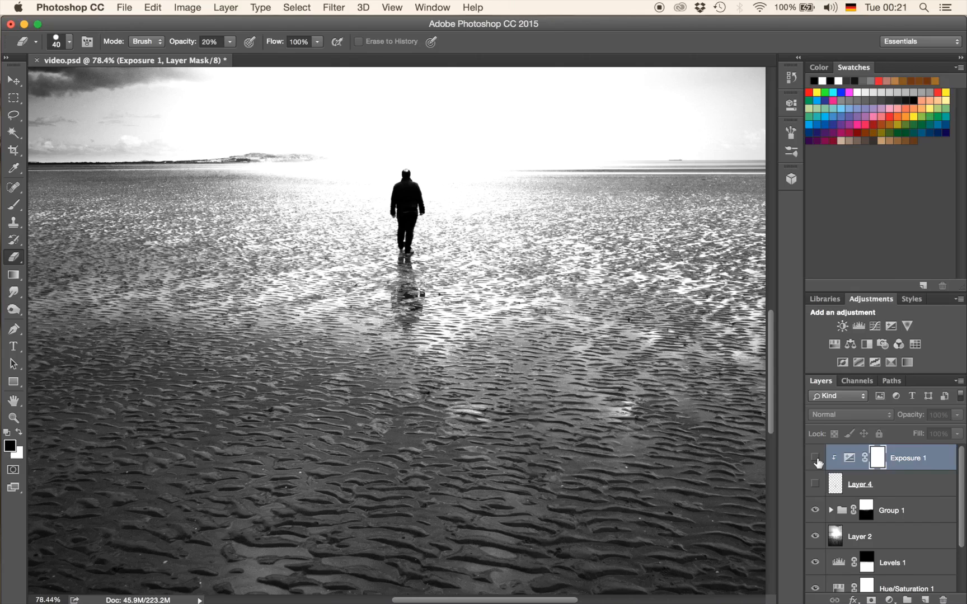
- Add a Curves adjustment layer above Group 1 and bend the RGB curve upward to brighten the image
left_click(845, 515)
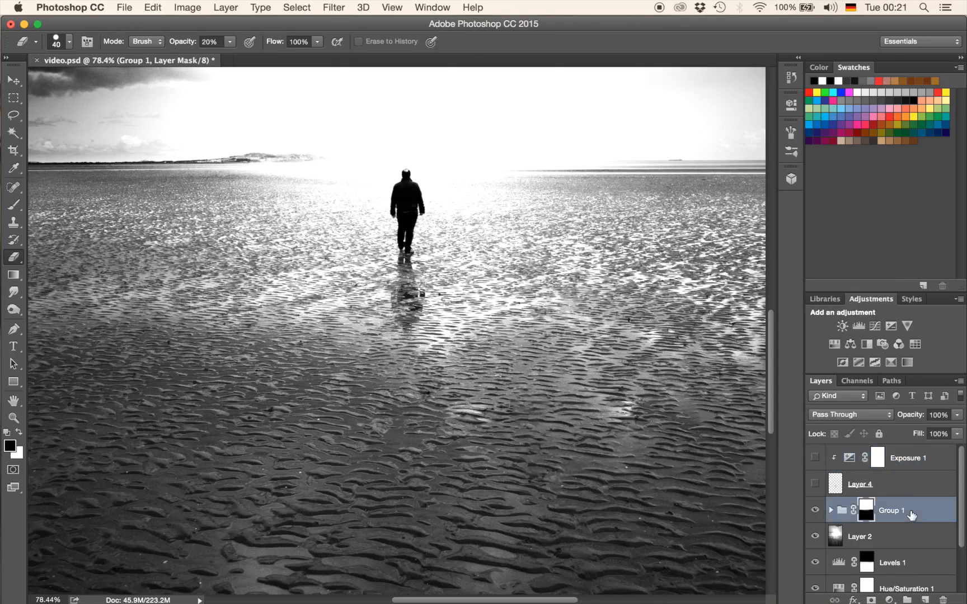
left_click(875, 326)
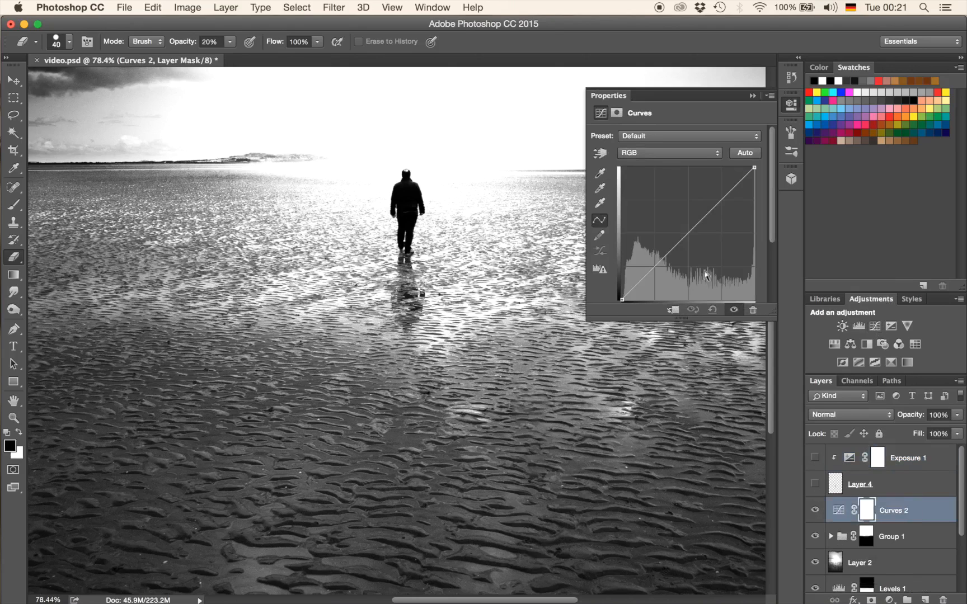
left_click_drag(674, 244, 657, 230)
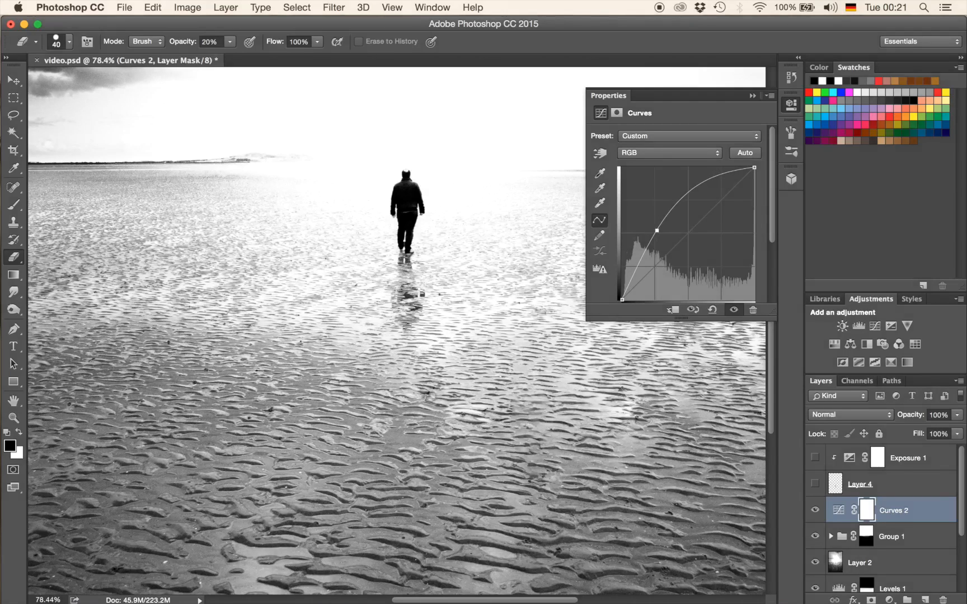
left_click(752, 95)
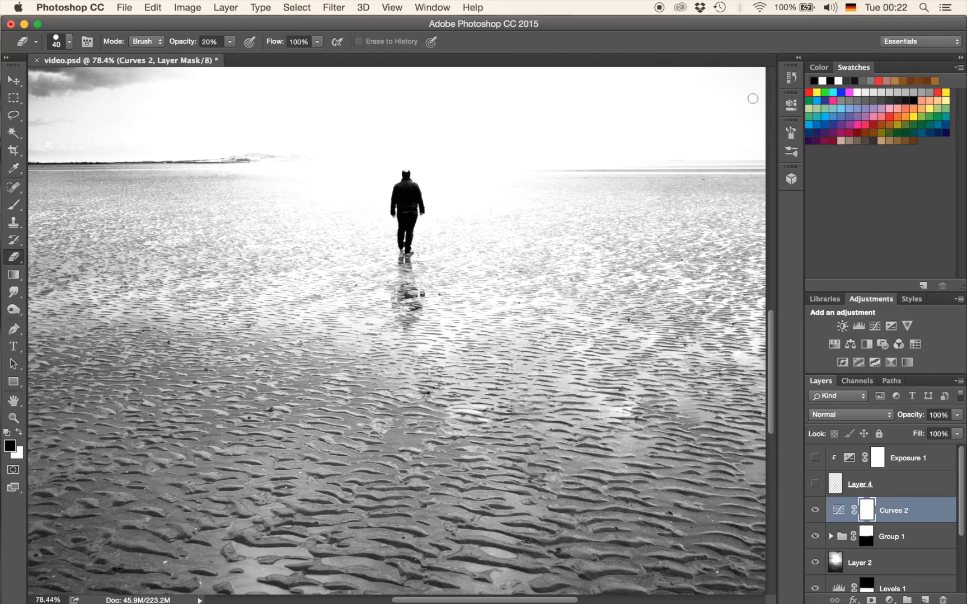
- Delete the Curves 2 layer and make Layer 4 and Exposure 1 visible again
left_click(907, 515)
key("BackSpace")
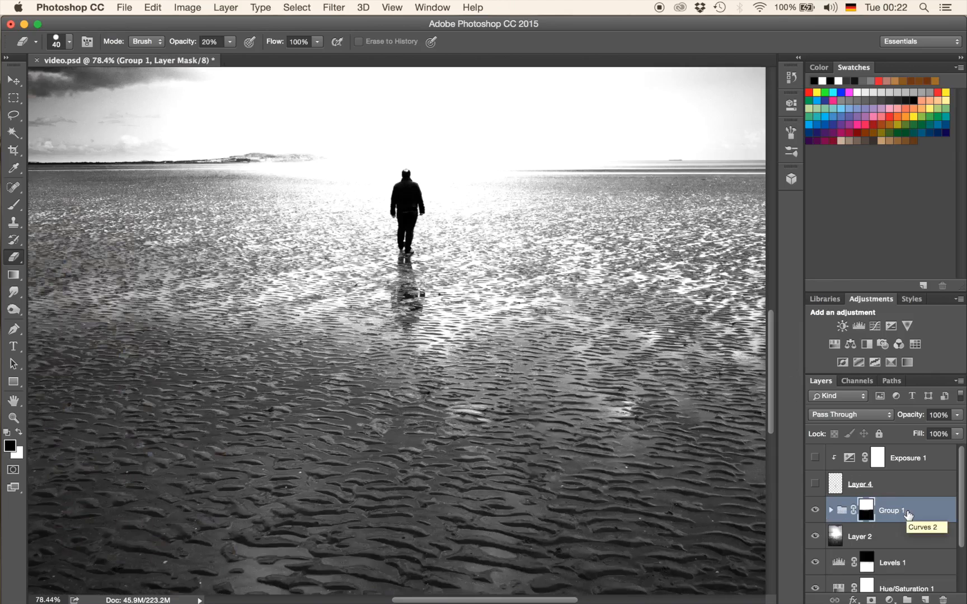
left_click_drag(816, 485, 818, 424)
- Switch to Finder, preview shadowripple.psd in the current video folder, and return to Photoshop
key("ctrl+Left")
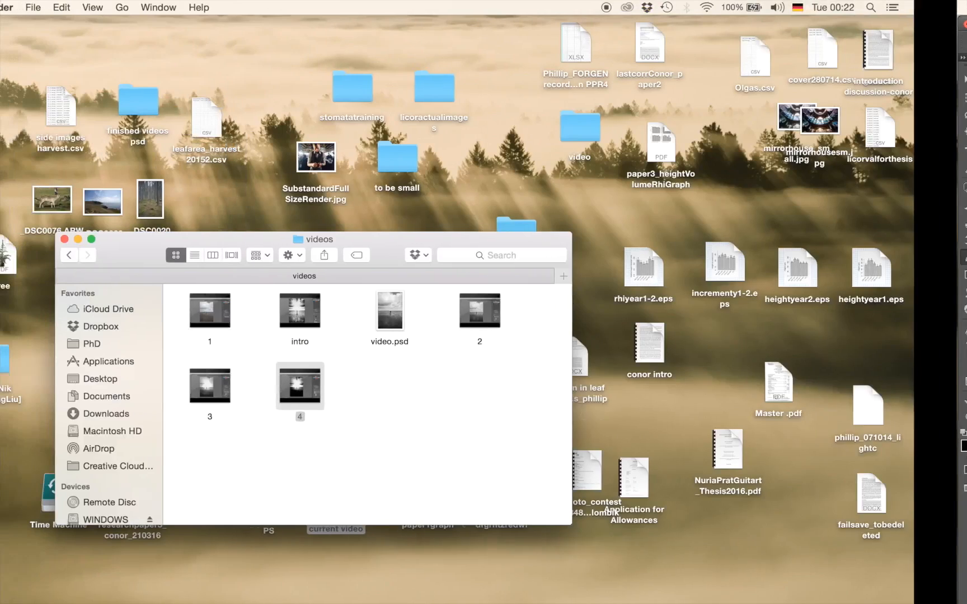
left_click(121, 255)
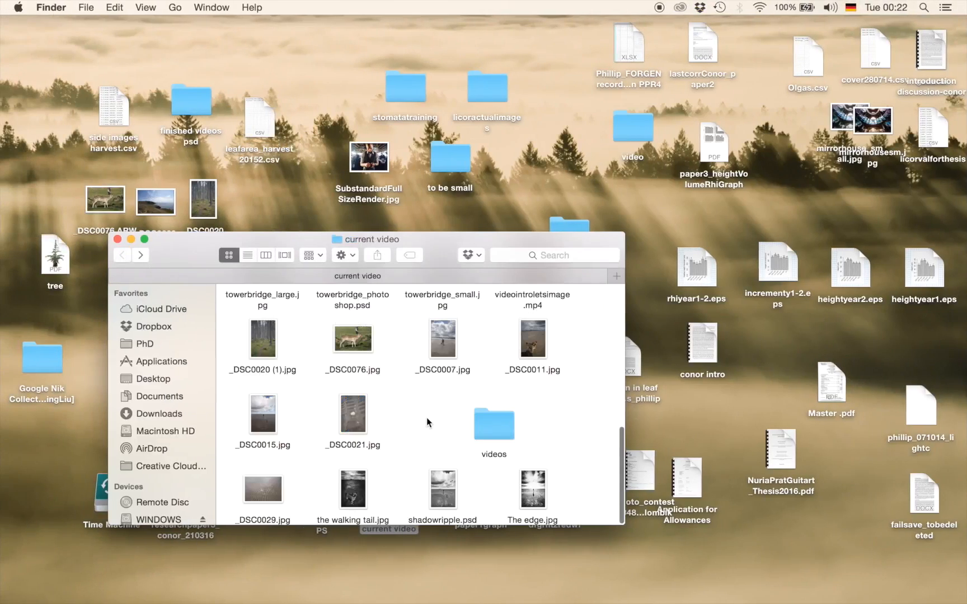
left_click(436, 501)
key("space")
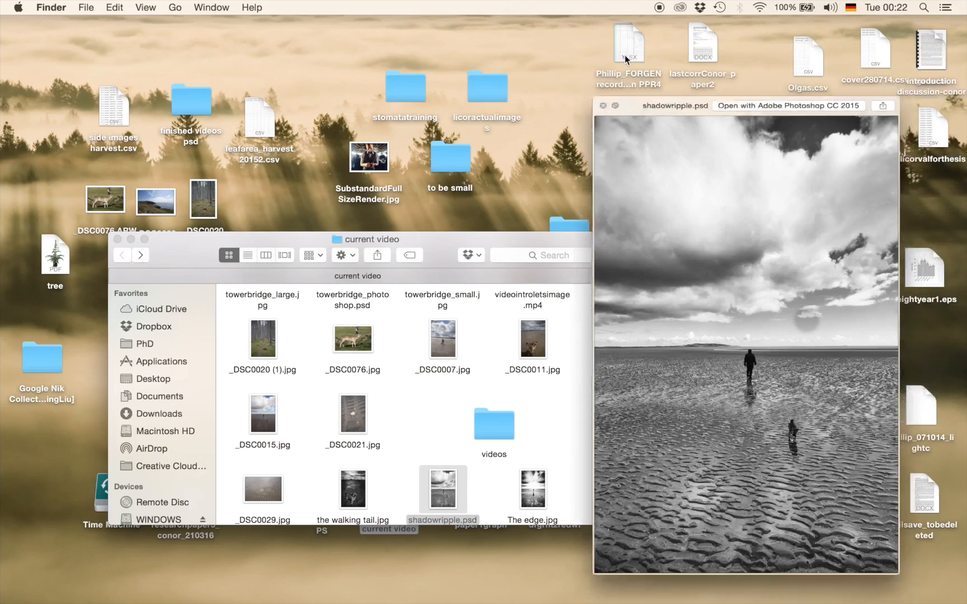
left_click(626, 55)
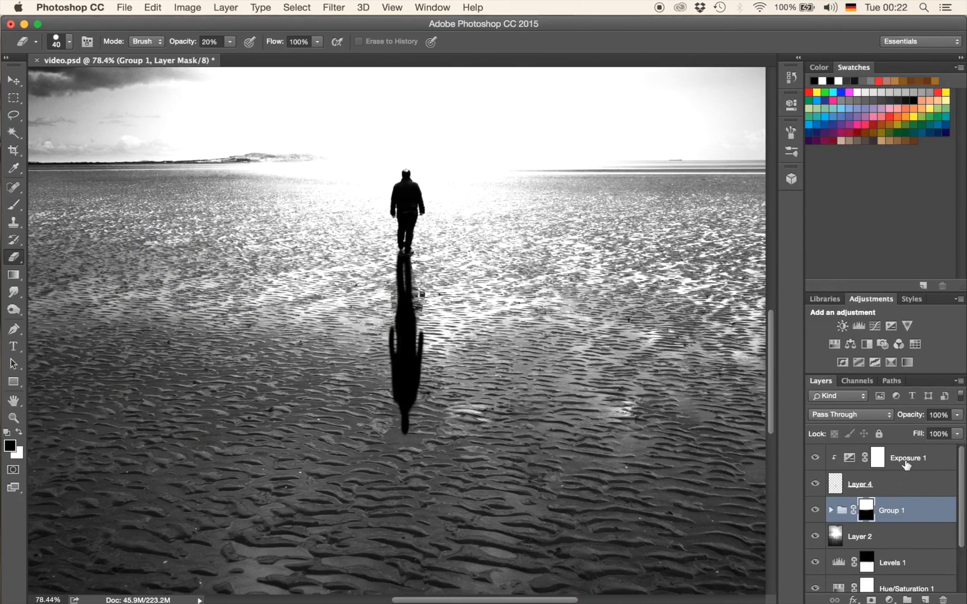
- Start the Displace filter on Layer 4 with horizontal and vertical scale 10, Stretch To Fit and Repeat Edge Pixels
left_click(907, 463)
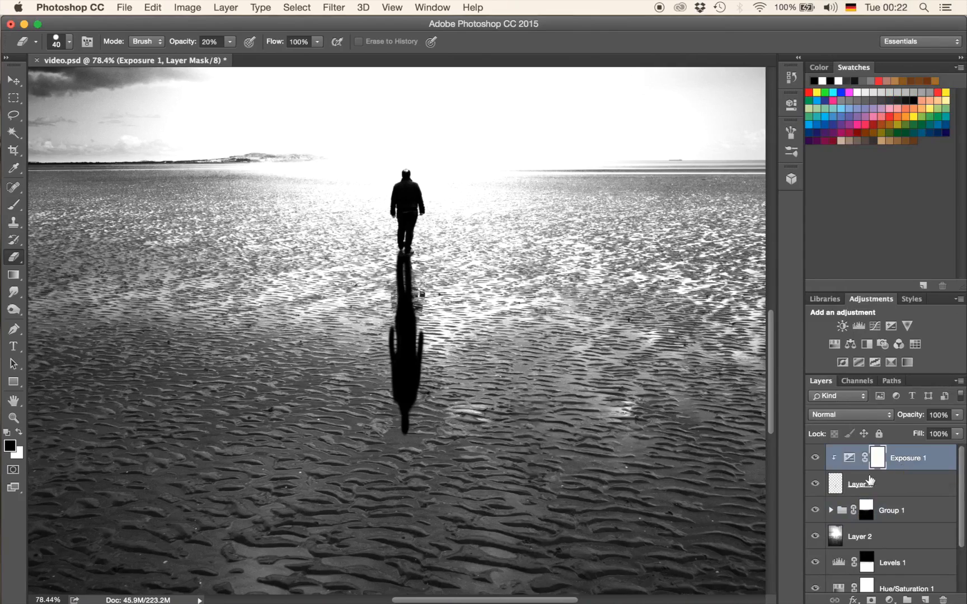
left_click(836, 485)
left_click(333, 7)
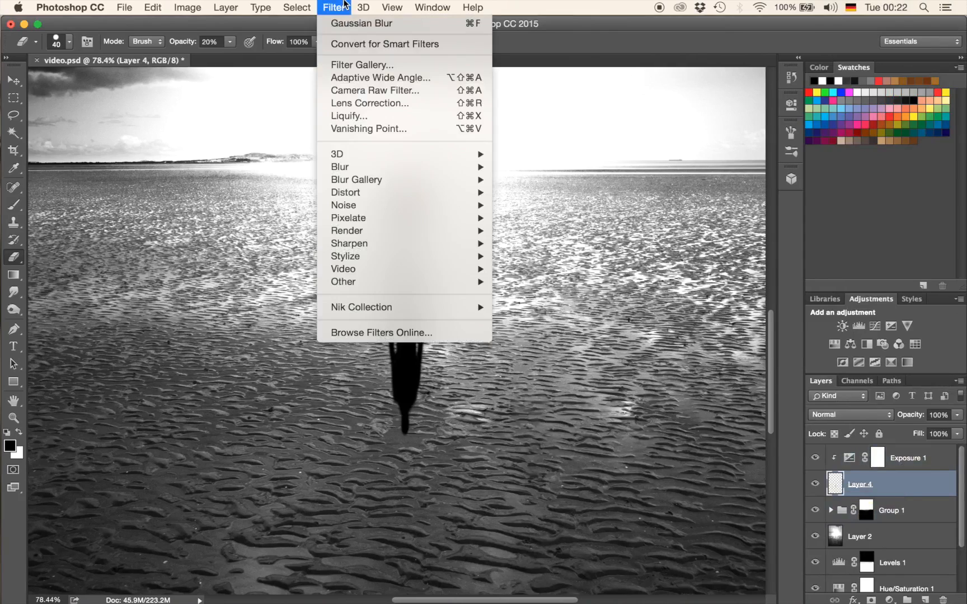
mouse_move(367, 230)
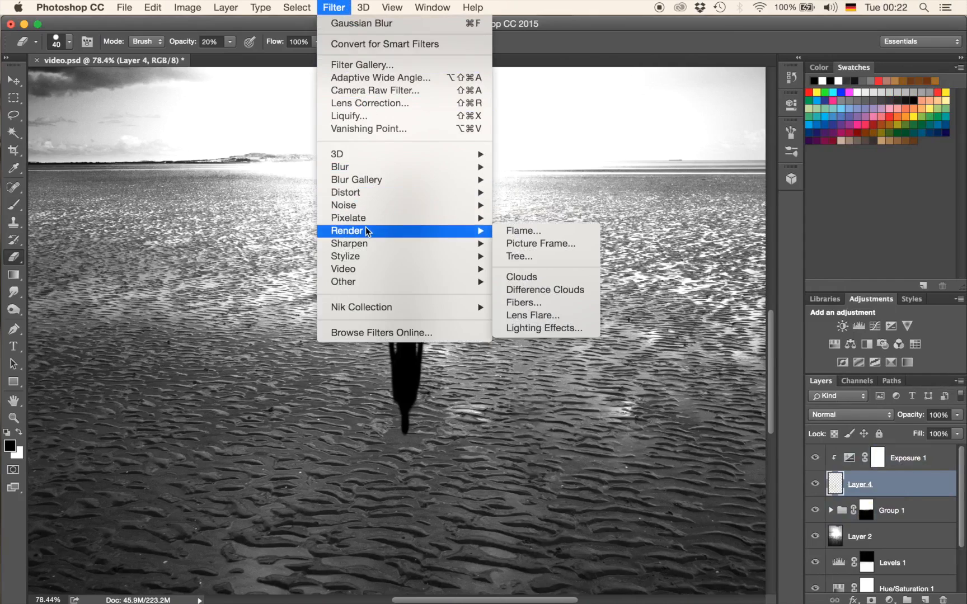
mouse_move(365, 192)
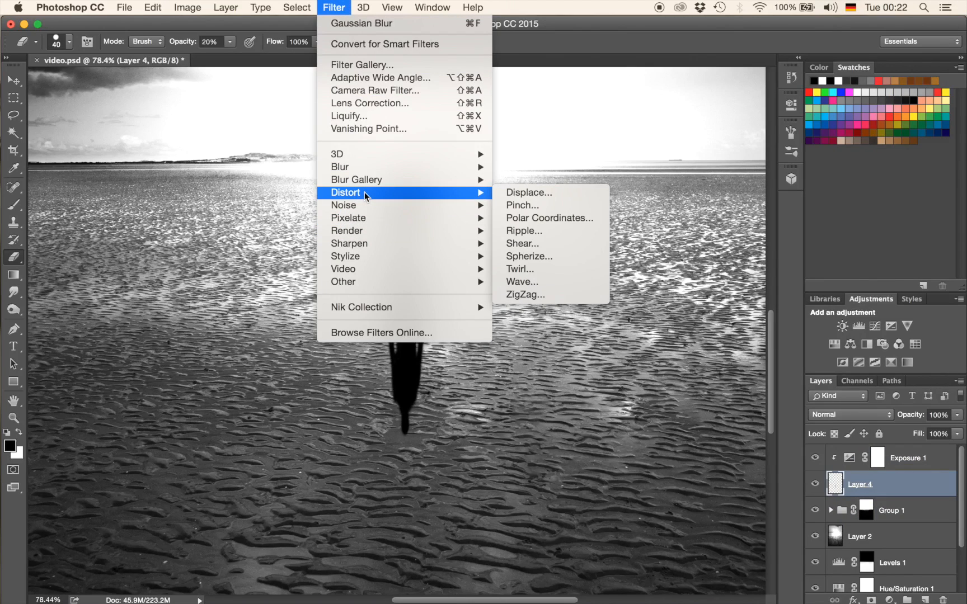
left_click(520, 194)
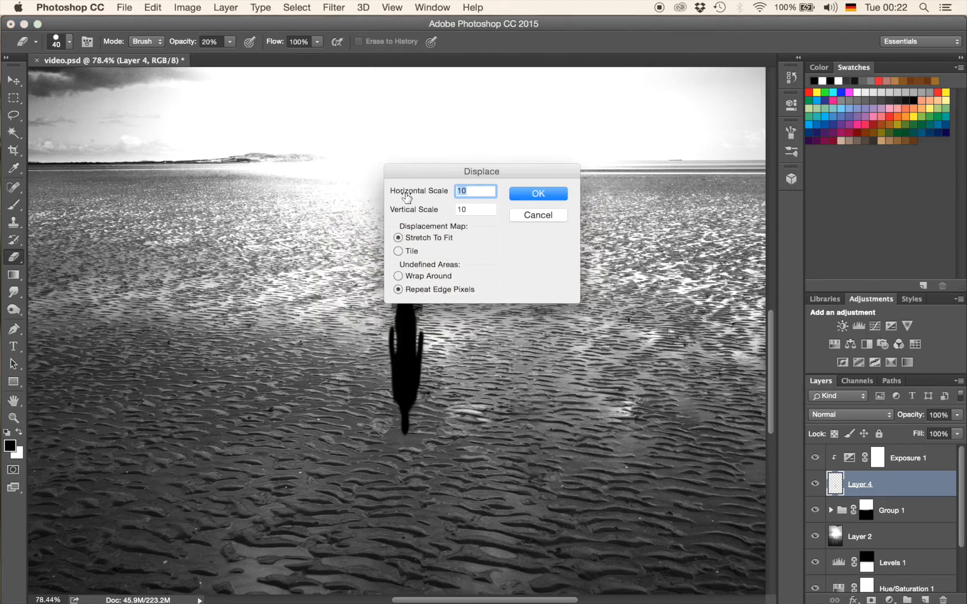
left_click(538, 194)
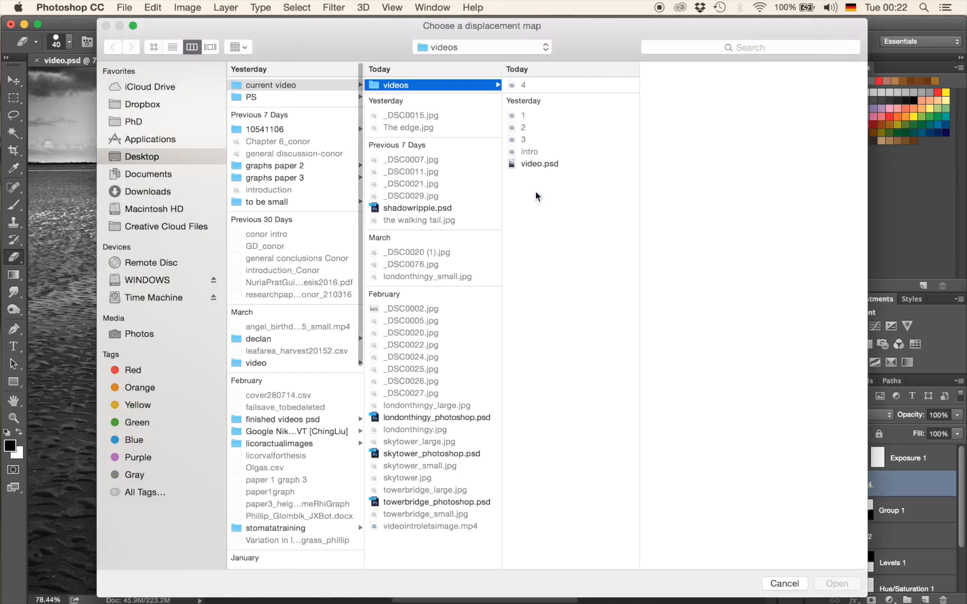
- Use shadowripple.psd from the current video folder as the displacement map for the reflection
left_click(271, 86)
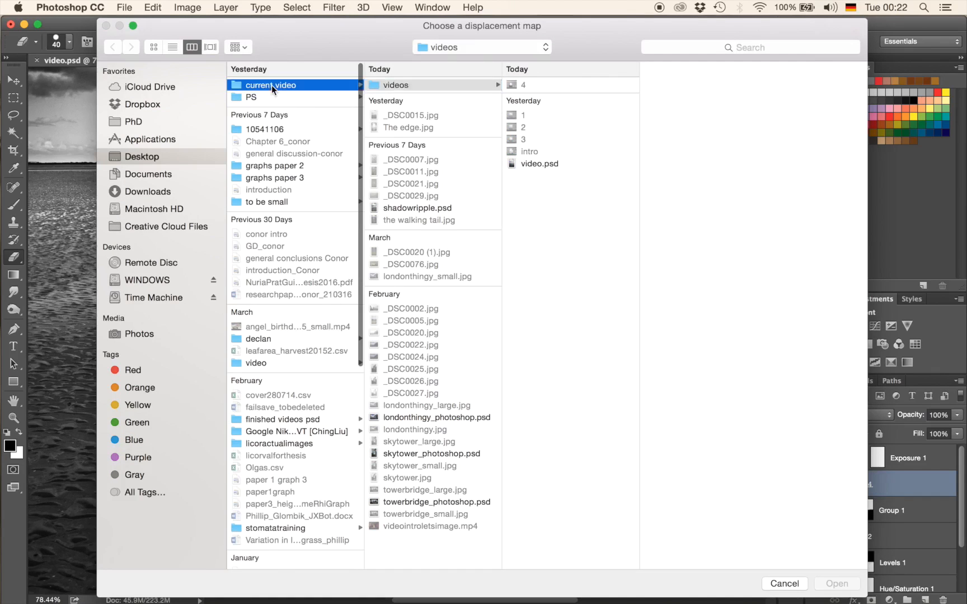
left_click(405, 208)
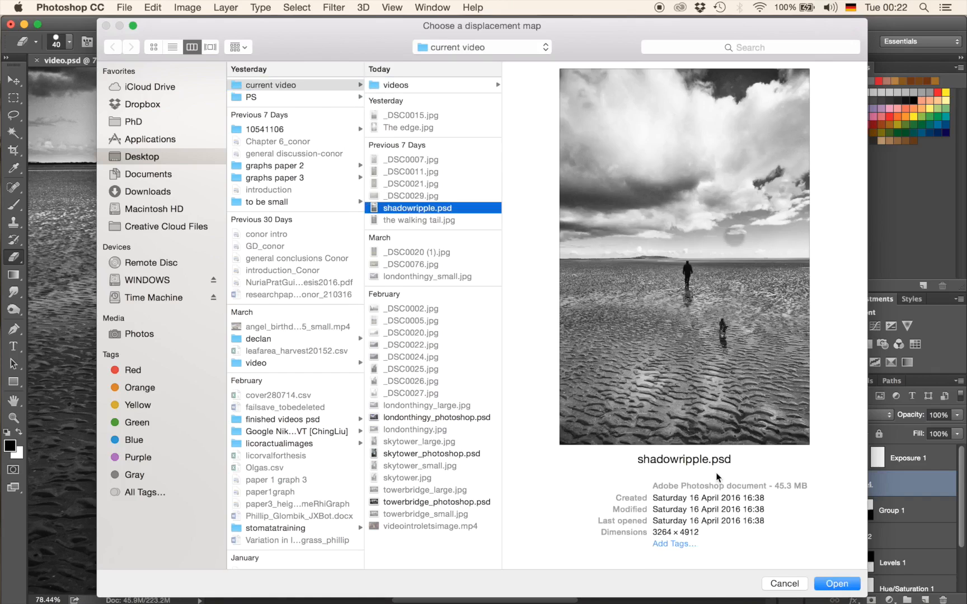
left_click(838, 585)
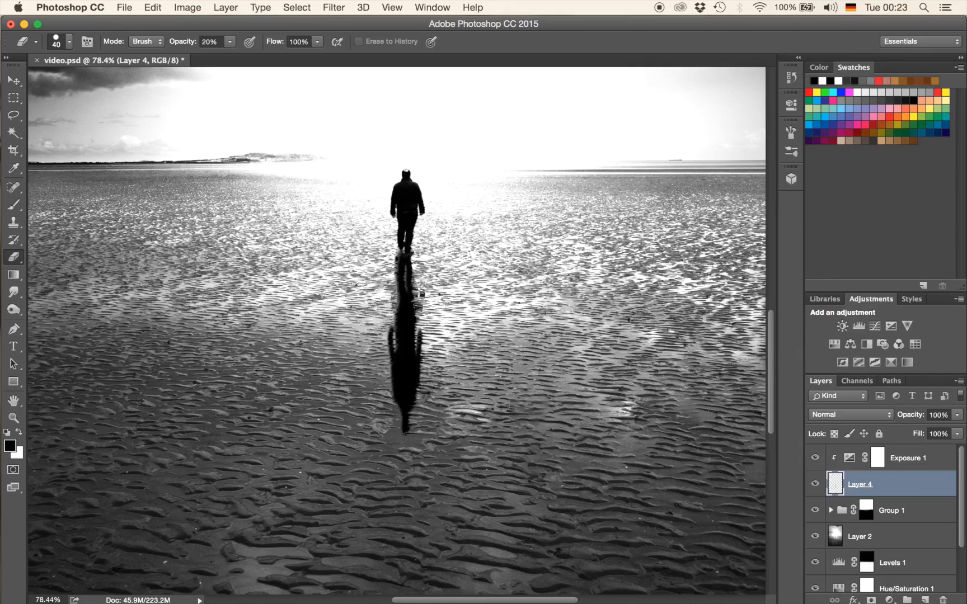
- Examine the displaced edges of the reflection up close, from its head up to the man's feet
scroll(398, 415, "up", 5)
scroll(387, 345, "down", 2)
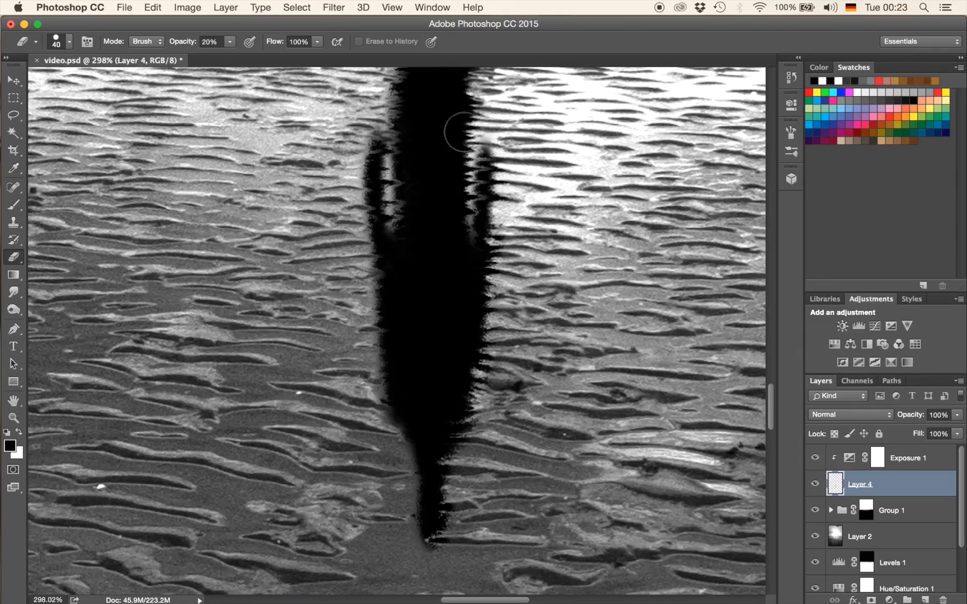
scroll(463, 133, "up", 5)
scroll(463, 133, "up", 8)
scroll(456, 133, "down", 3)
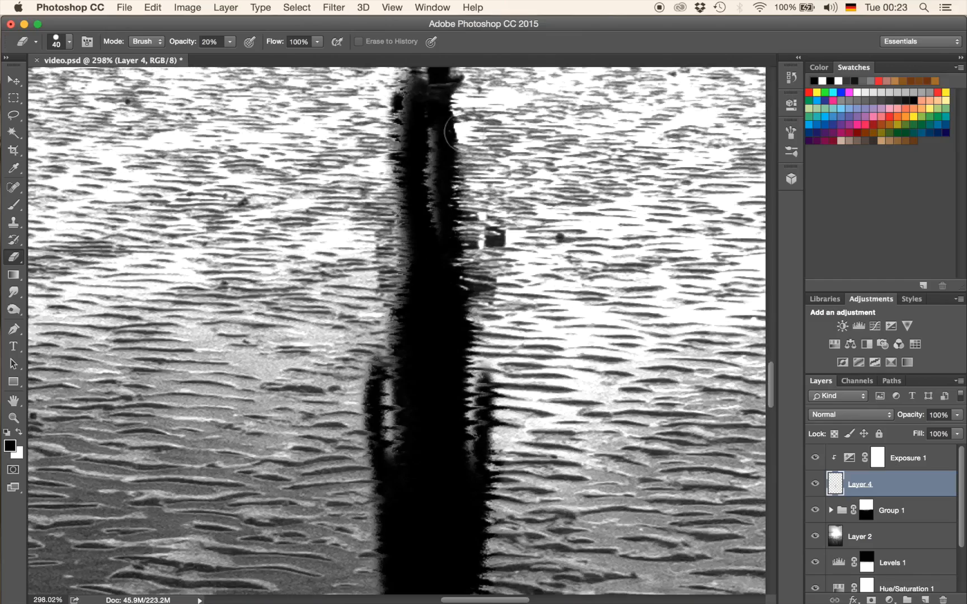
scroll(451, 133, "up", 6)
scroll(451, 132, "down", 3)
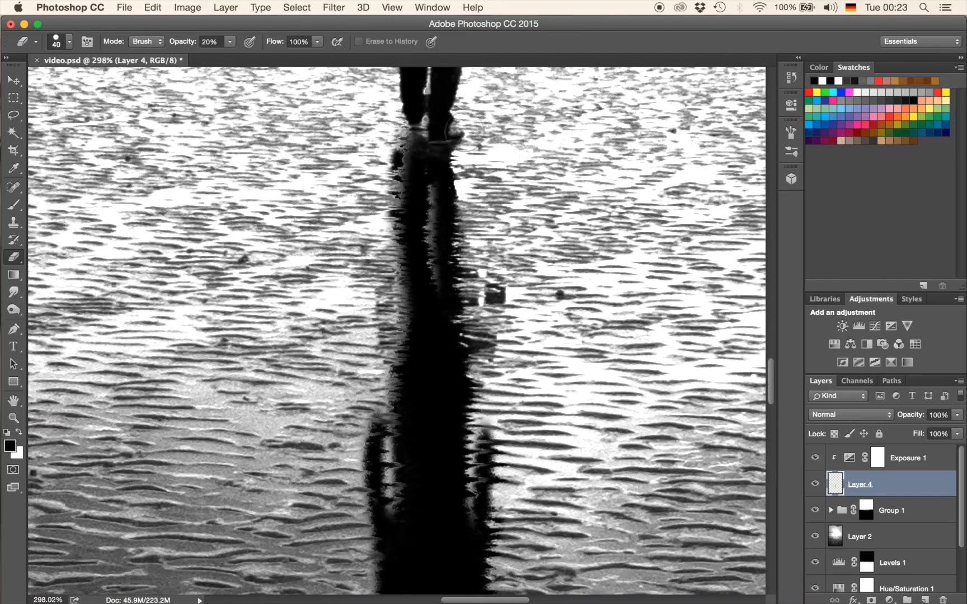
- Reduce the opacity of the reflection on Layer 4 to 80%
left_click_drag(922, 418, 909, 419)
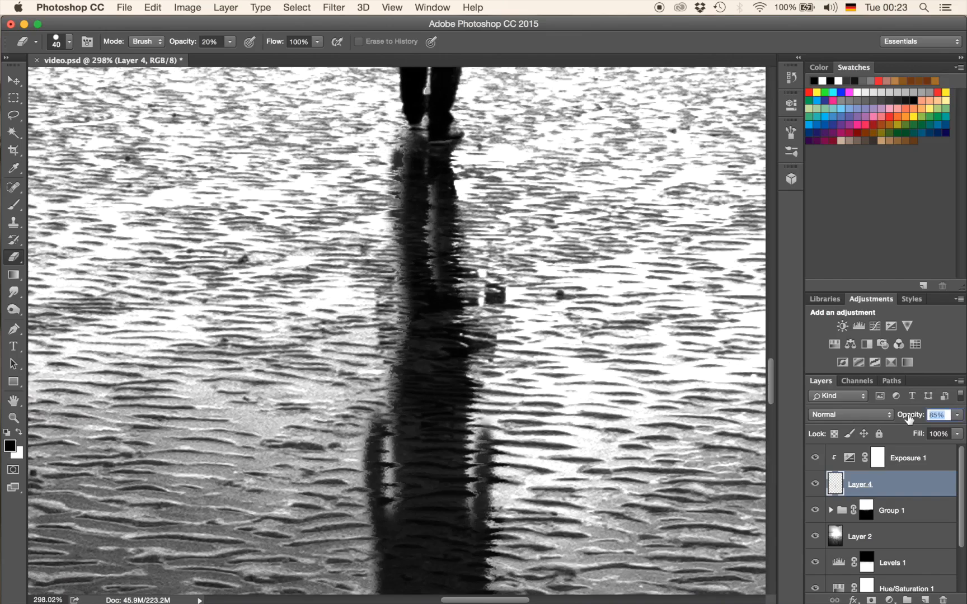
left_click_drag(909, 420, 905, 420)
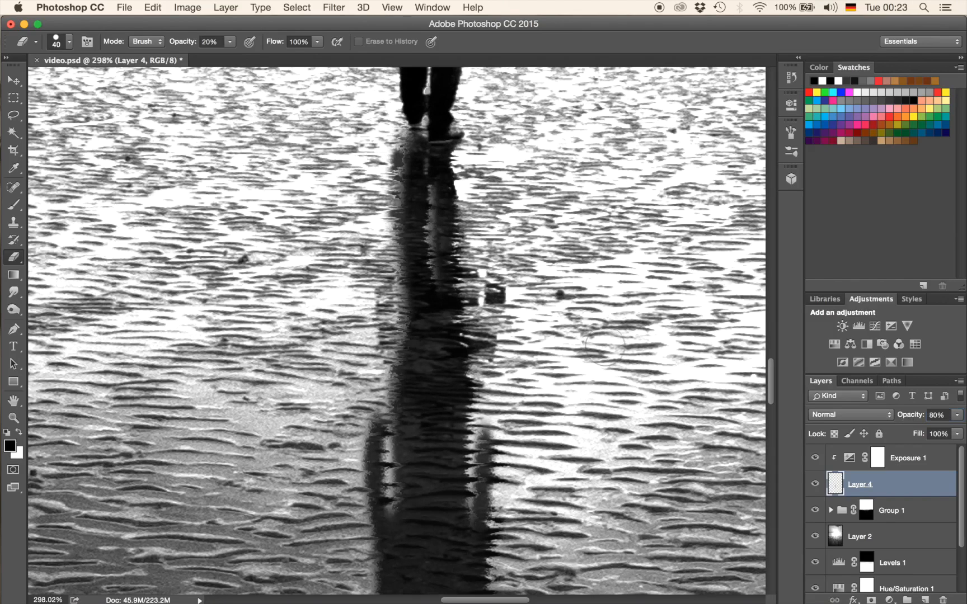
scroll(604, 344, "down", 5)
scroll(605, 344, "up", 6)
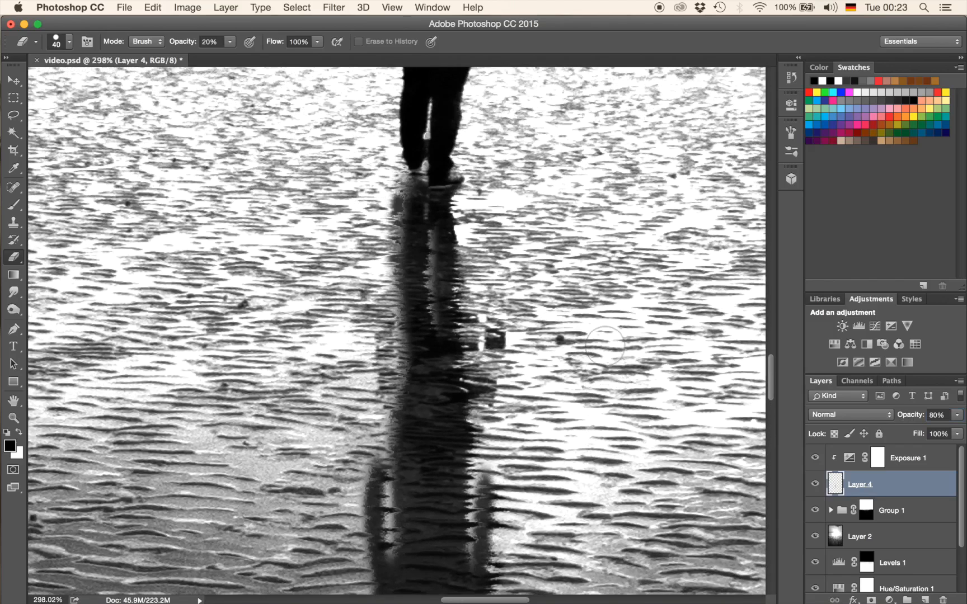
- Soften the reflection on Layer 4 with a Gaussian Blur of very small radius
left_click(334, 7)
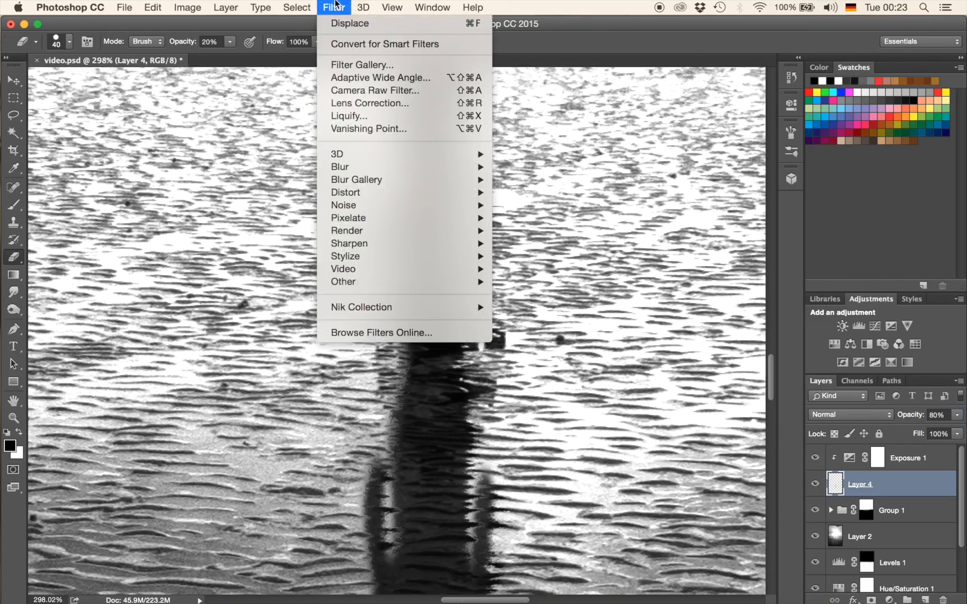
mouse_move(362, 168)
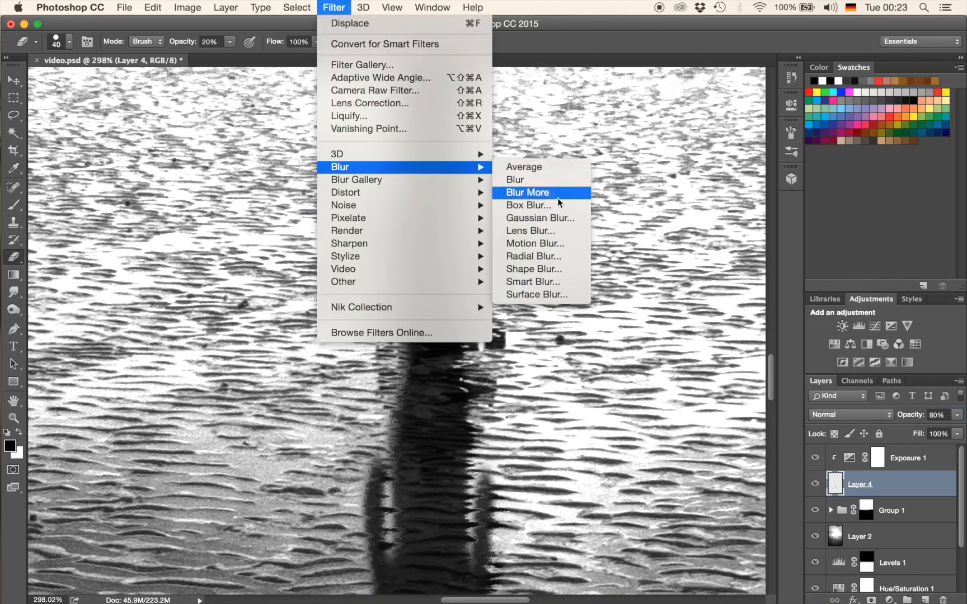
left_click(536, 217)
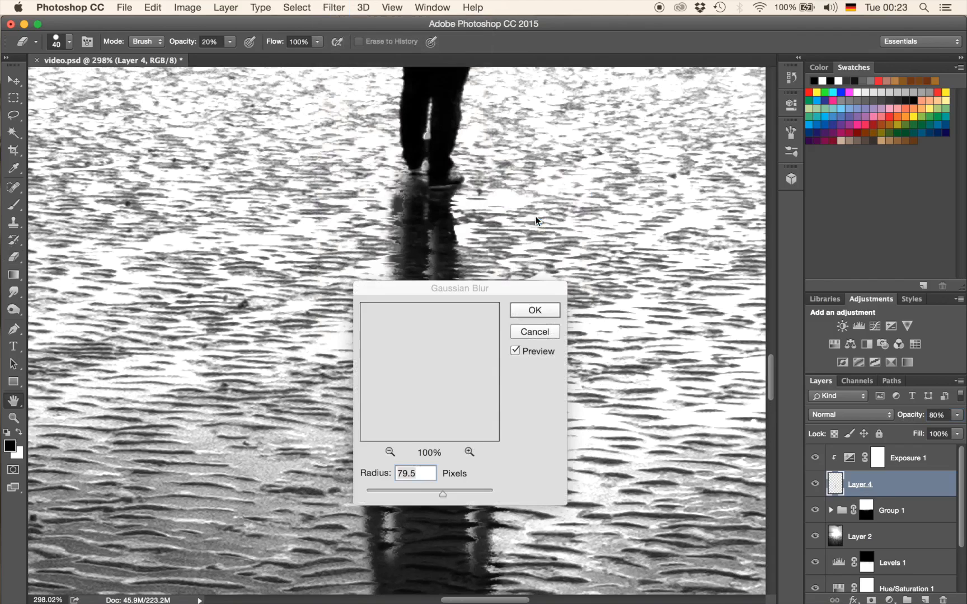
left_click_drag(460, 288, 645, 233)
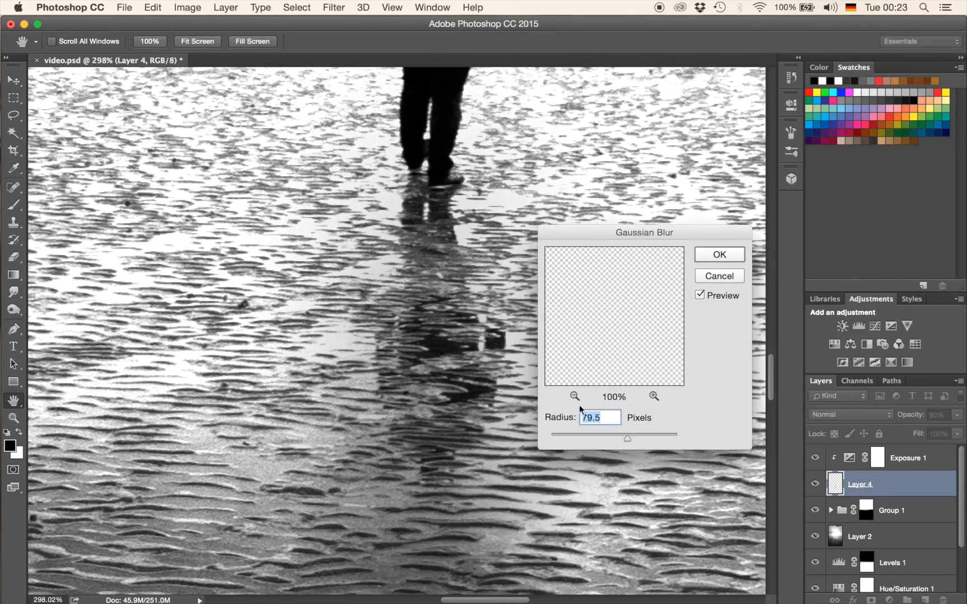
left_click(560, 432)
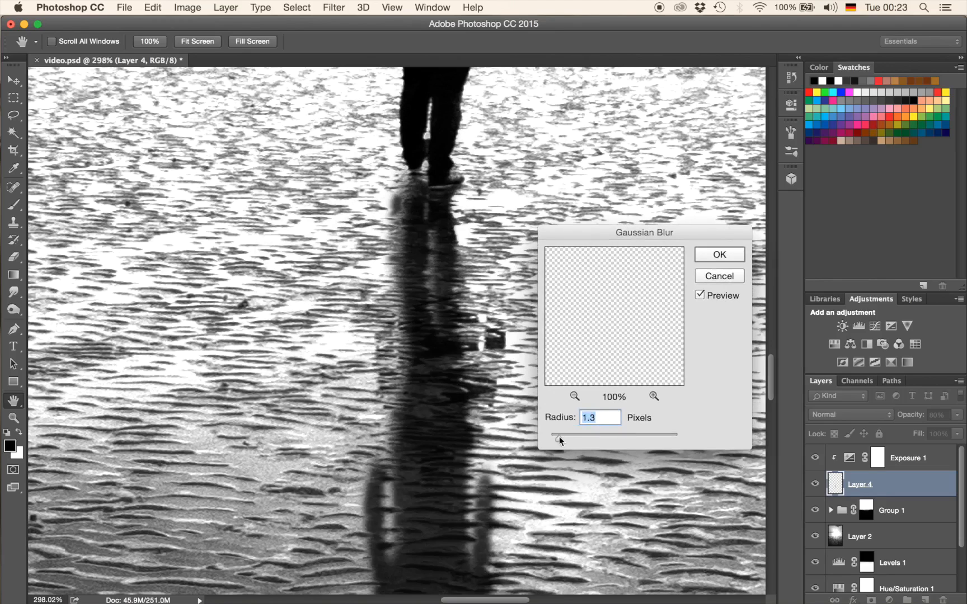
left_click_drag(558, 439, 554, 438)
key("shift+Up")
left_click(720, 258)
- Examine the blurred reflection up close along its full length and check how it sits in the whole image
scroll(657, 251, "up", 10)
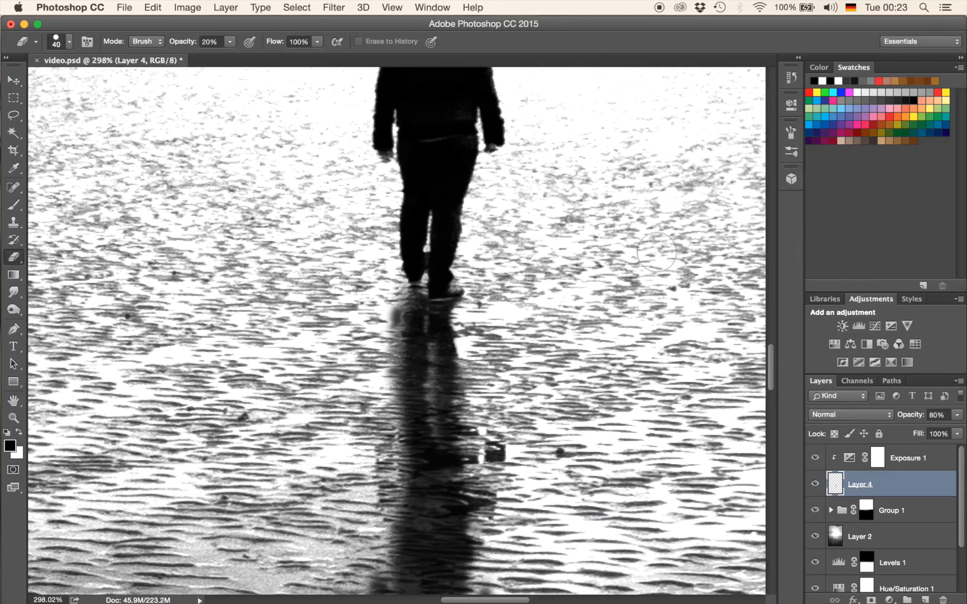
scroll(656, 252, "down", 8)
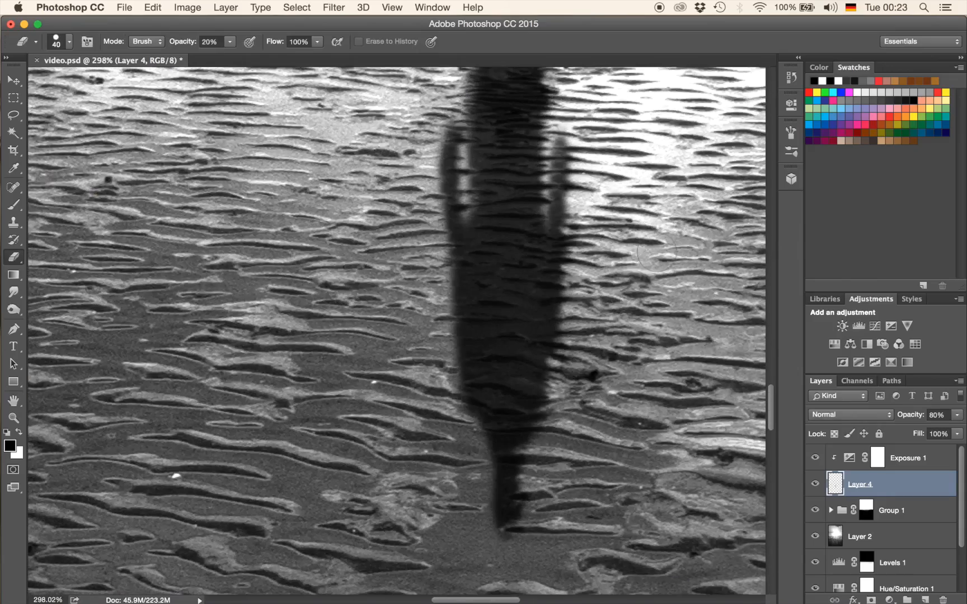
scroll(634, 220, "down", 5)
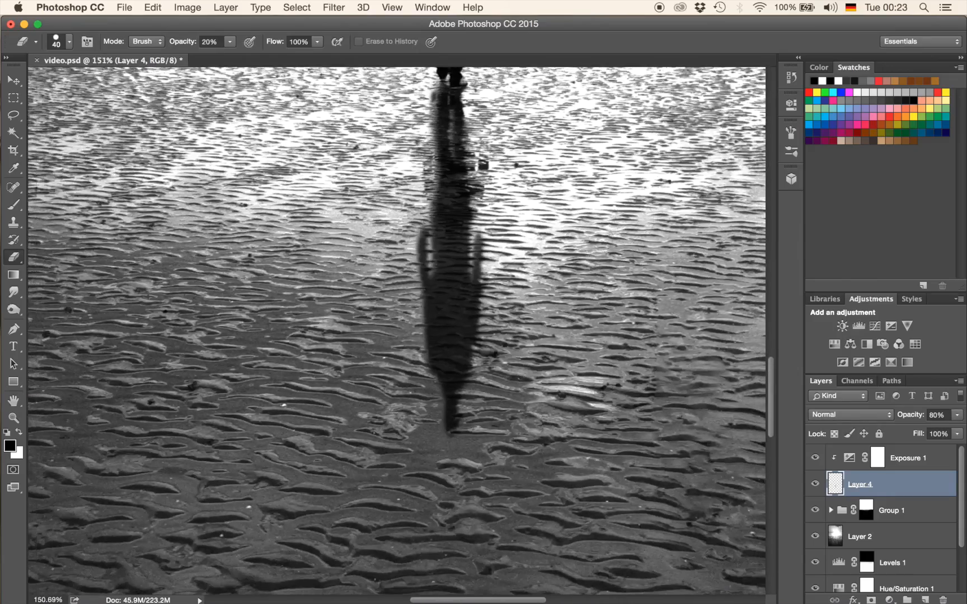
scroll(500, 280, "up", 6)
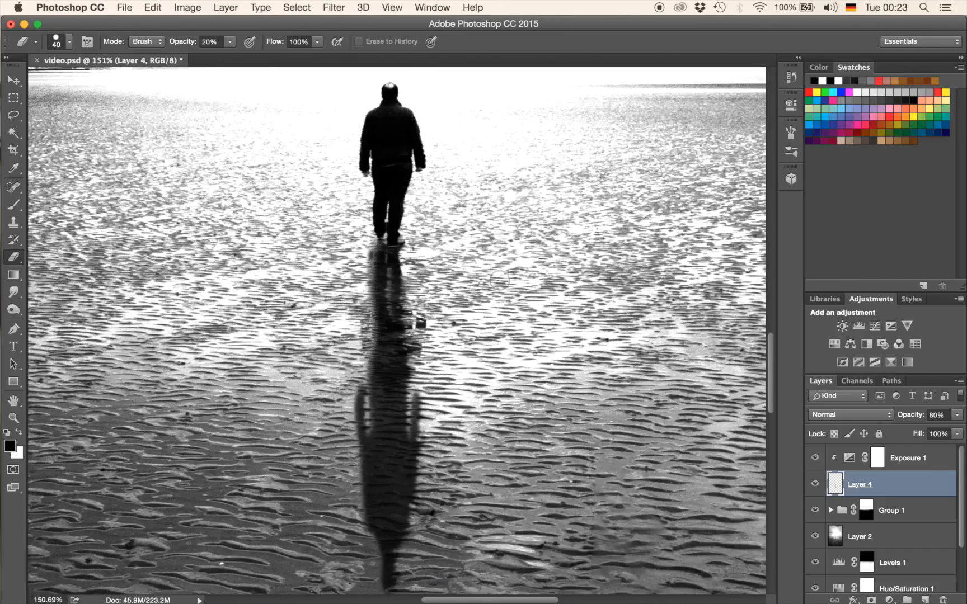
scroll(447, 382, "down", 10)
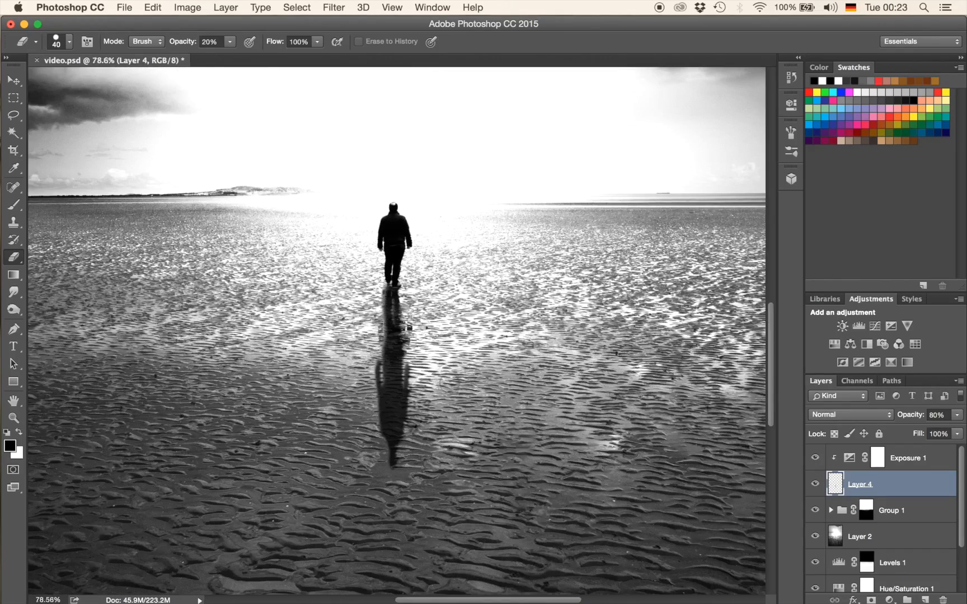
scroll(423, 399, "down", 3)
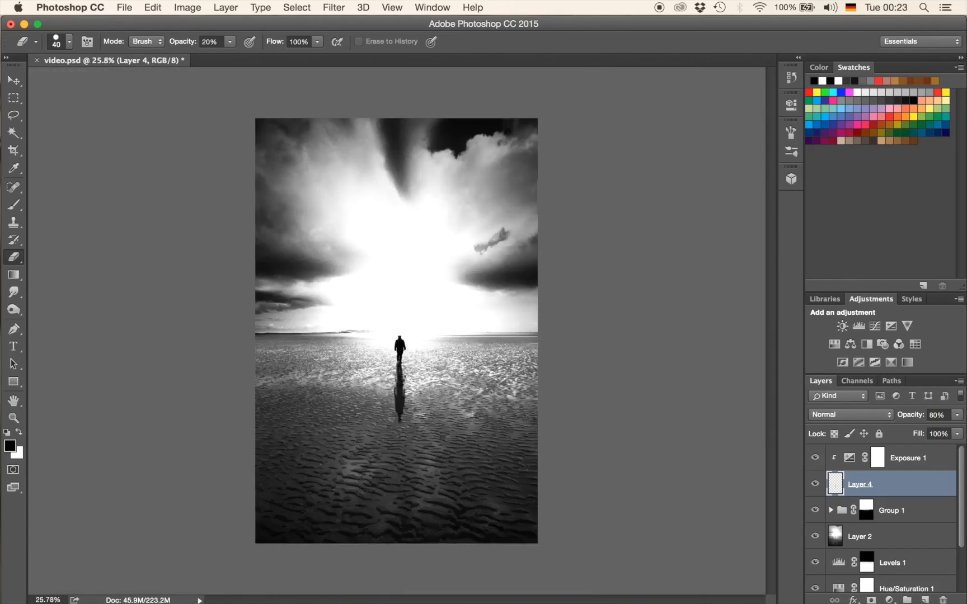
scroll(423, 398, "up", 10)
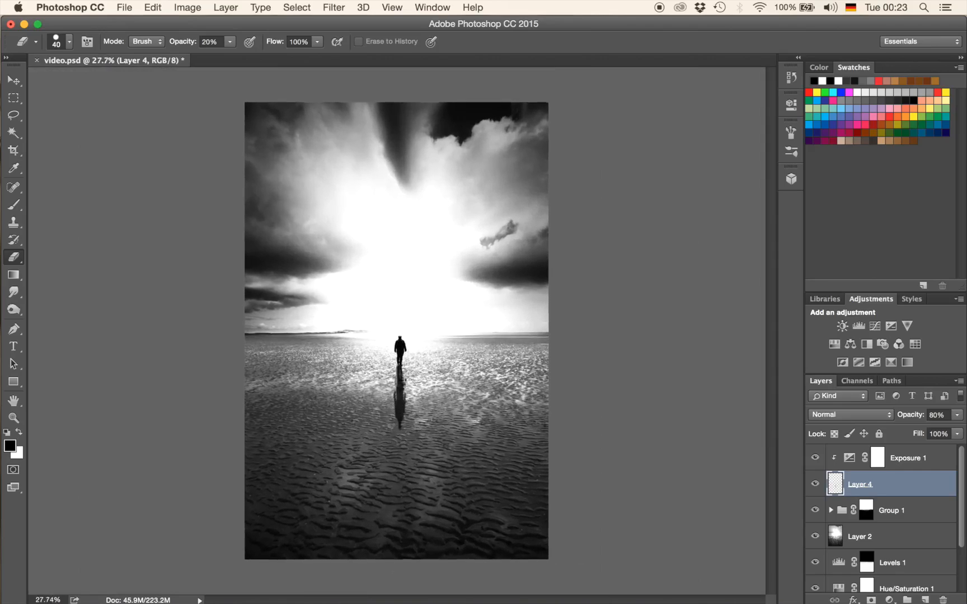
scroll(449, 384, "down", 5)
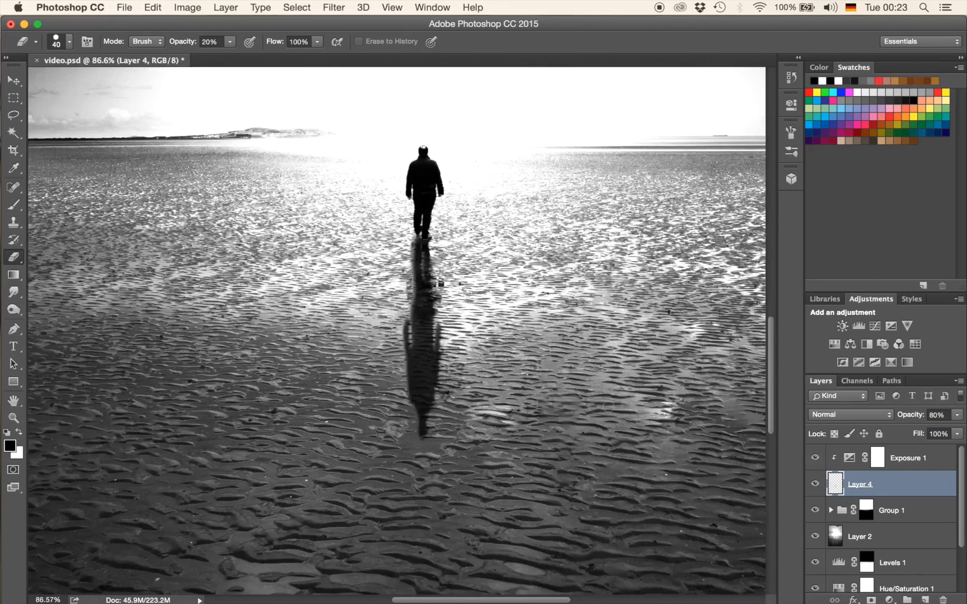
scroll(428, 330, "up", 8)
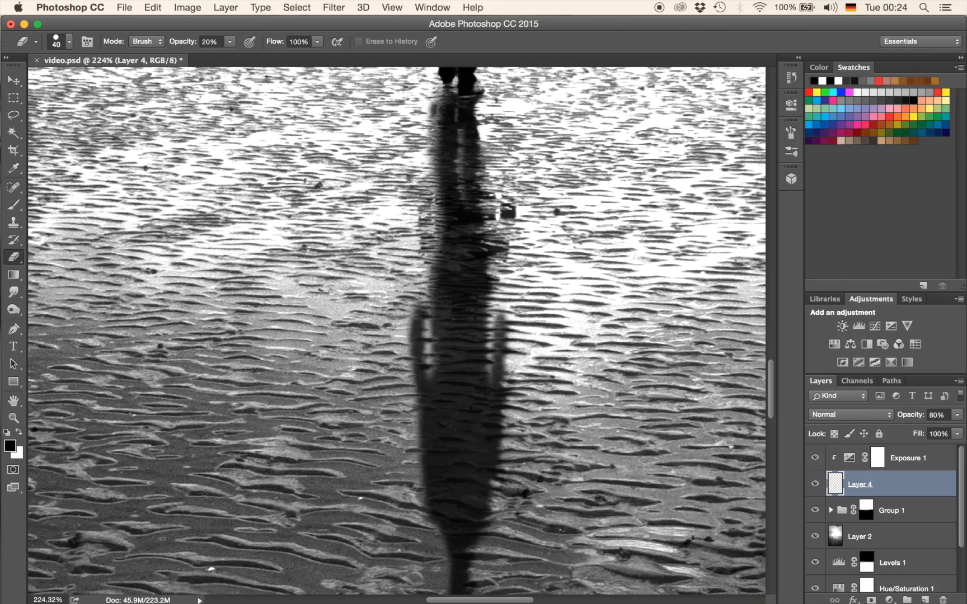
scroll(622, 248, "down", 5)
scroll(623, 248, "up", 5)
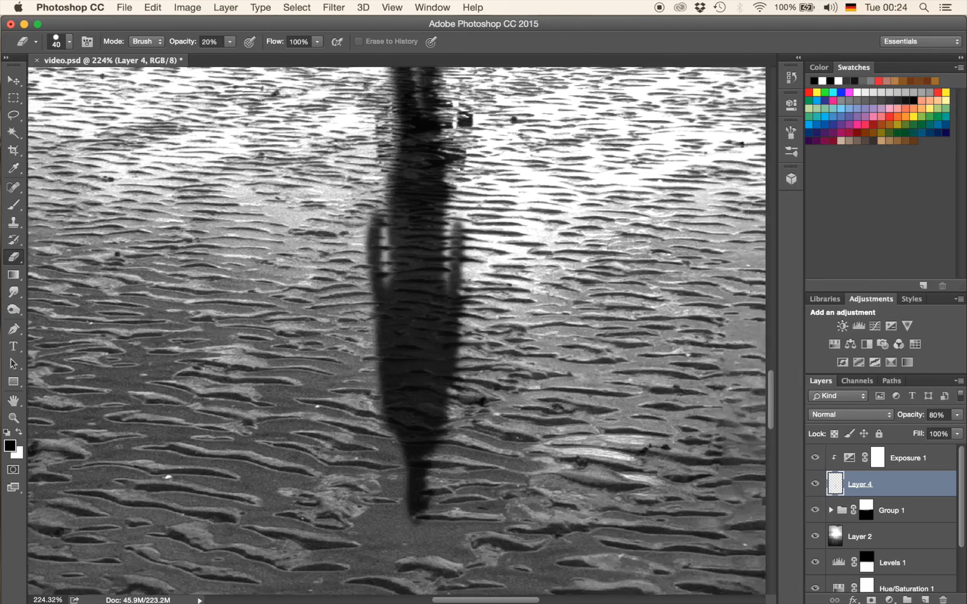
scroll(622, 248, "up", 3)
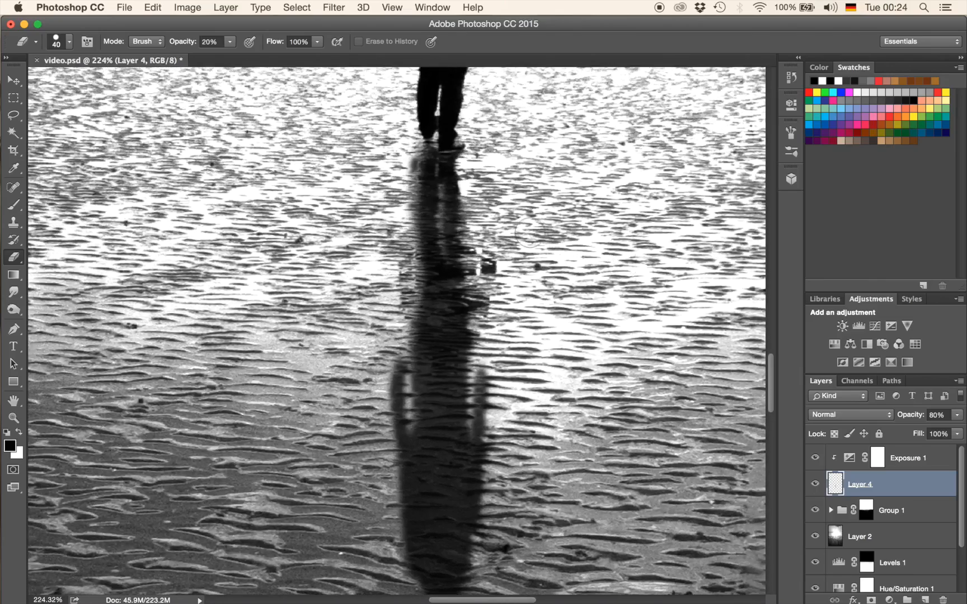
scroll(528, 233, "down", 10)
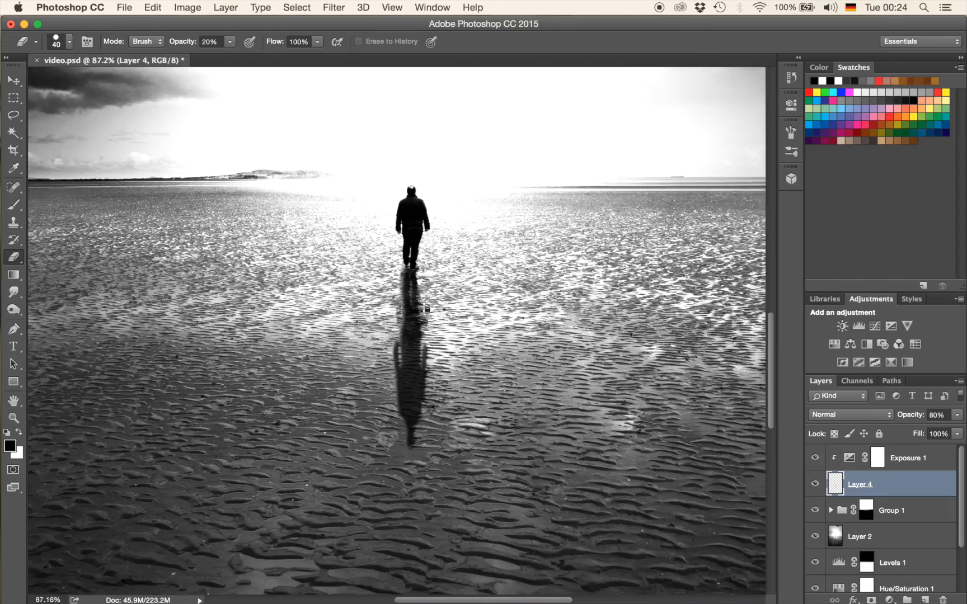
scroll(529, 234, "down", 4)
scroll(528, 234, "up", 2)
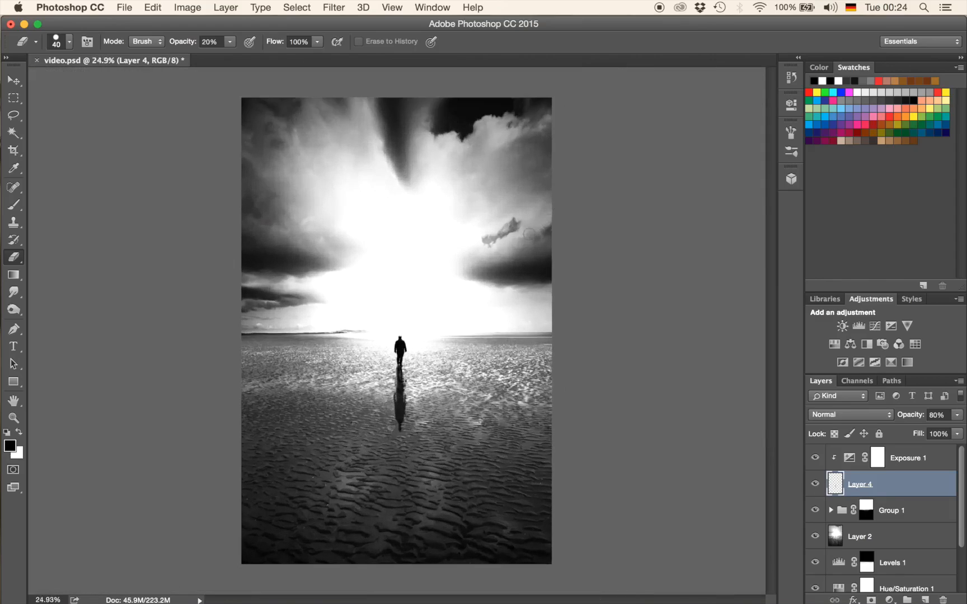
scroll(529, 233, "down", 1)
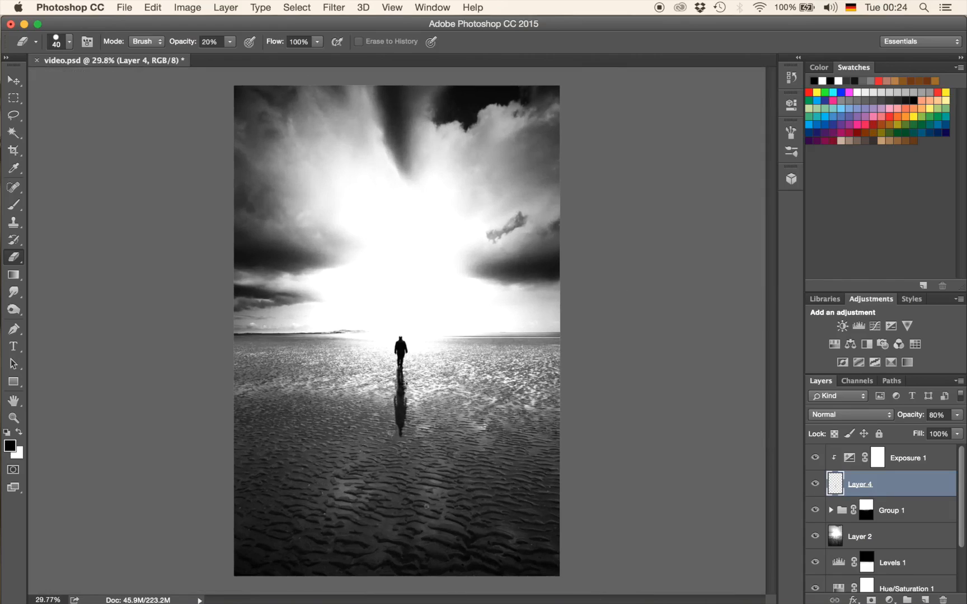
- Switch to Finder, preview The edge.jpg in the current video folder, and return to Photoshop
key("ctrl+Left")
left_click(530, 492)
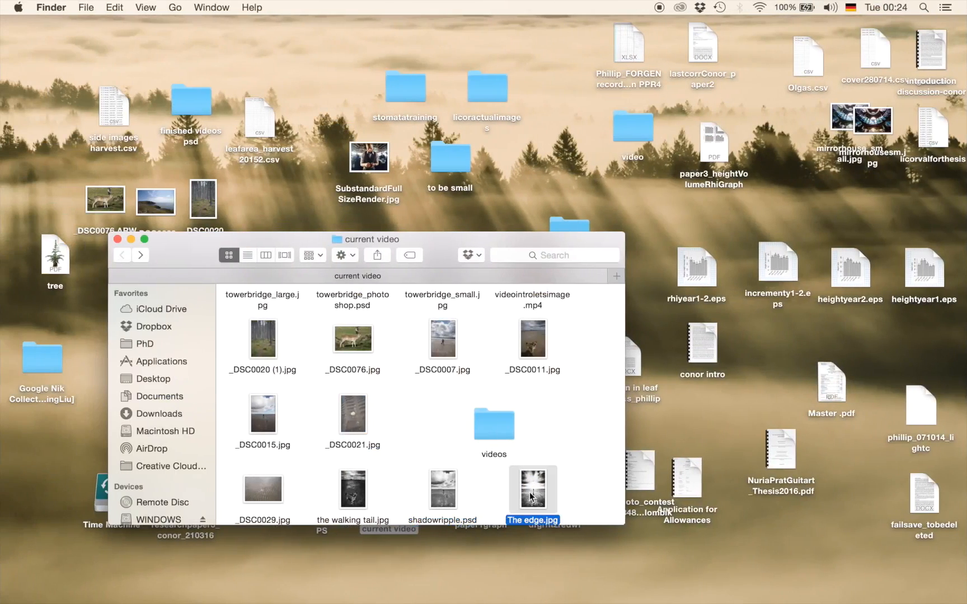
key("space")
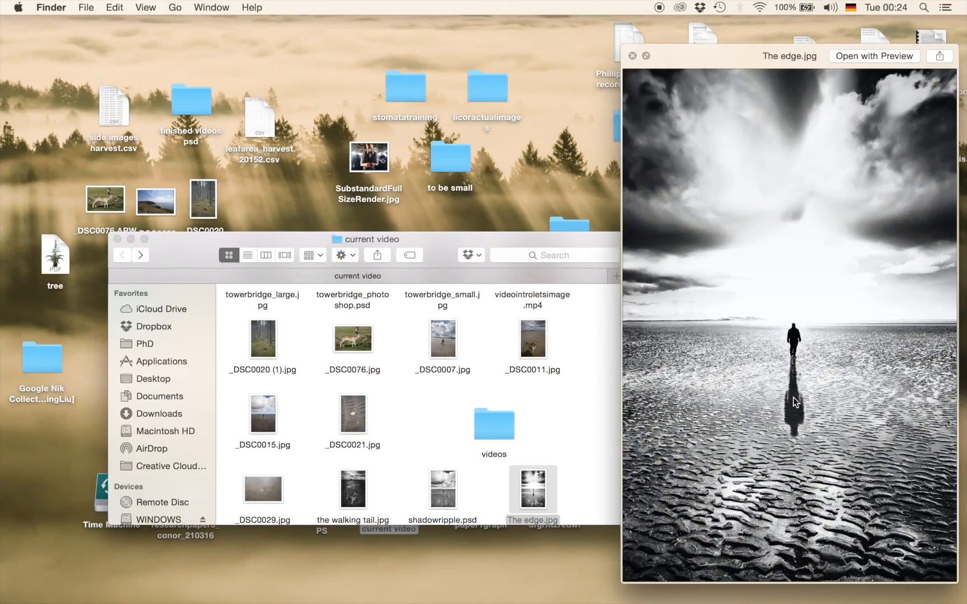
key("space")
key("ctrl+Right")
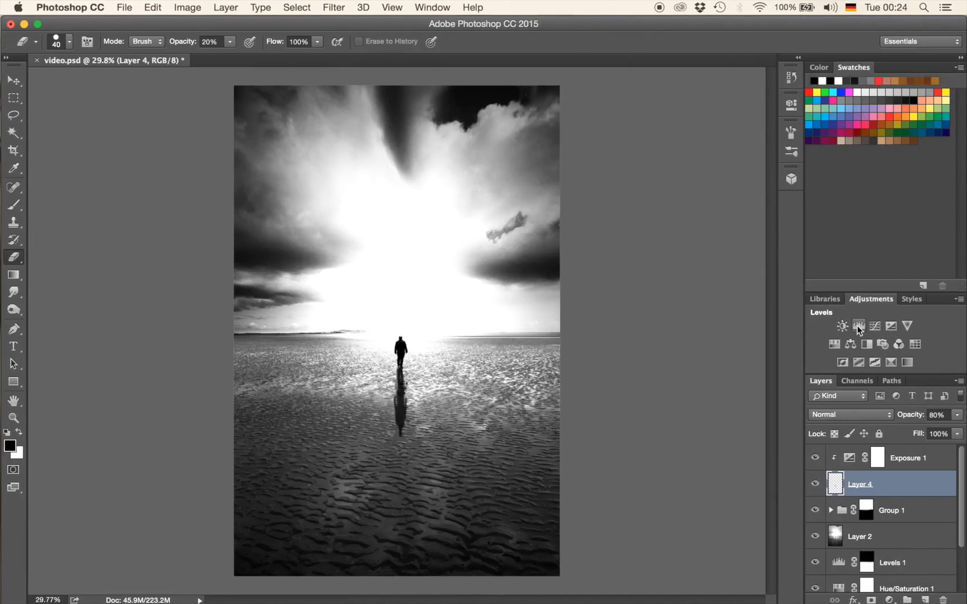
- Stamp all visible layers into a new layer above Exposure 1 and add a Levels adjustment over it
left_click(907, 460)
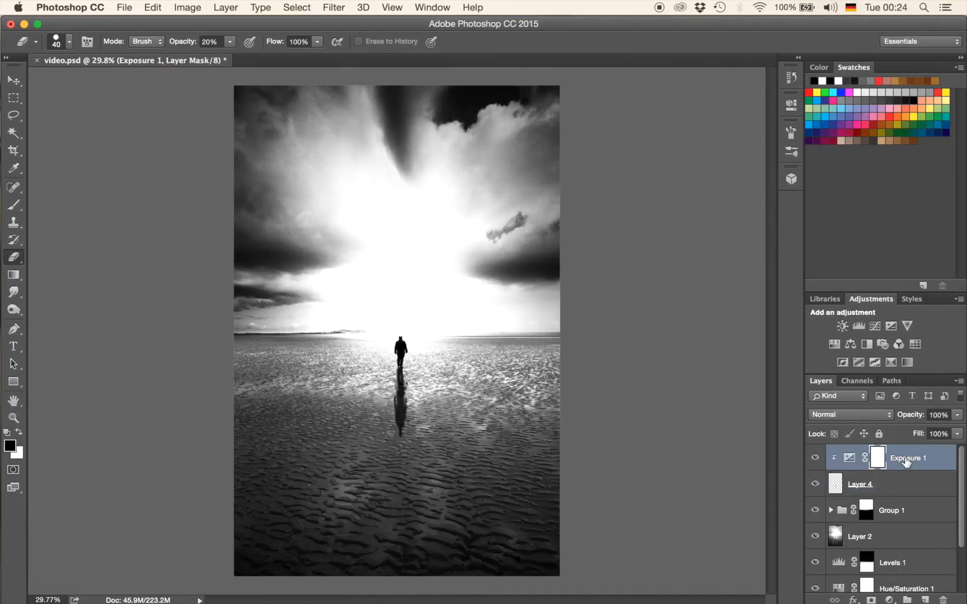
key("super+alt+shift+e")
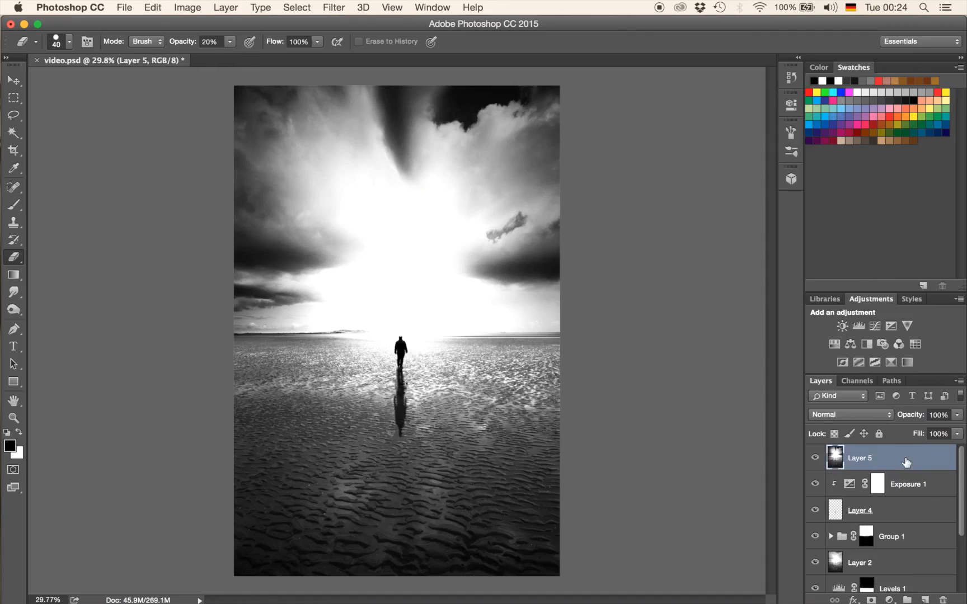
left_click(859, 326)
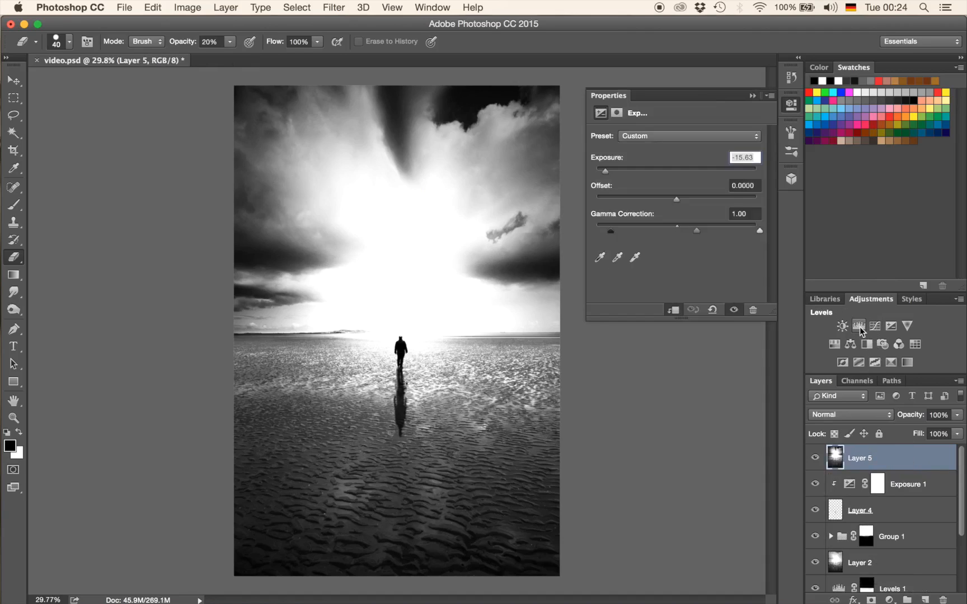
- Set the new Levels adjustment's midtones to 0.62 and white input to 91, and invert its mask to black
left_click_drag(756, 232, 610, 234)
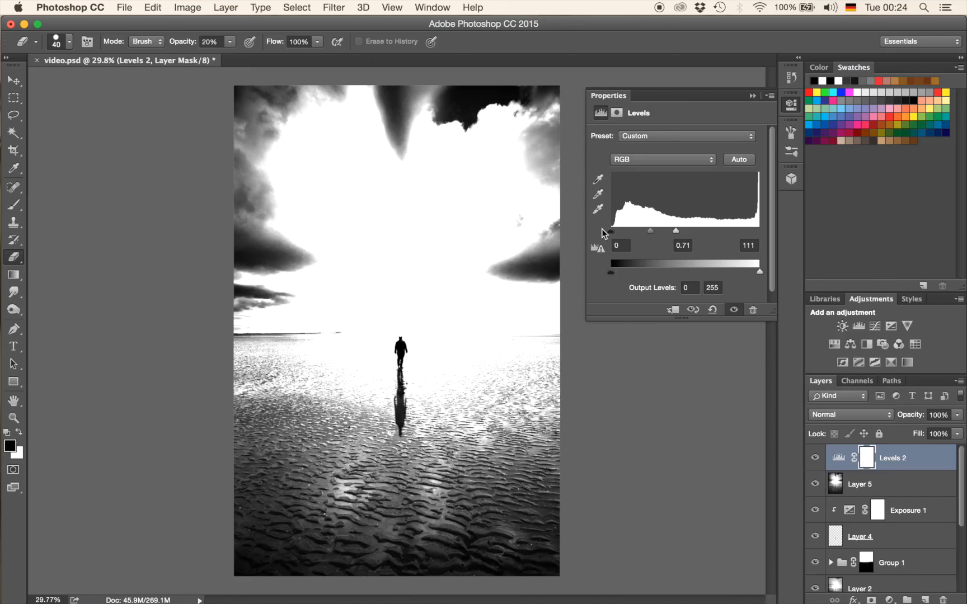
left_click_drag(676, 231, 645, 229)
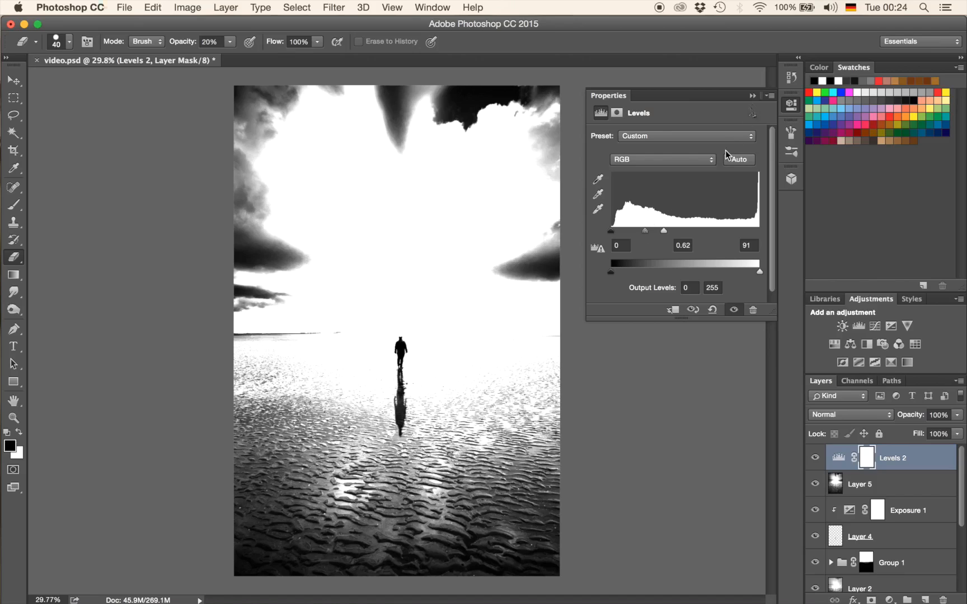
left_click(753, 95)
key("super+i")
- Paint white on the Levels 2 mask over the foreground sand with a 1200 px brush at 38% opacity to brighten the ripples
key("b")
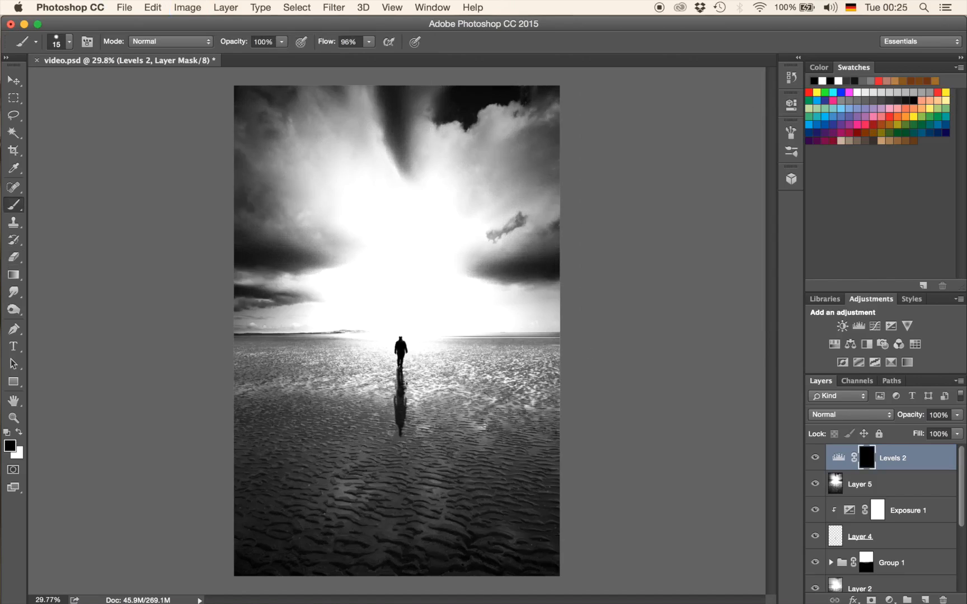
key("bracketright")
key("bracketright")
key("bracketright")
key("bracketright")
key("bracketright")
key("bracketright")
key("bracketright")
key("bracketright")
key("bracketright")
key("bracketright")
key("bracketright")
key("bracketright")
key("bracketright")
key("bracketright")
key("bracketright")
key("bracketright")
key("bracketright")
key("bracketright")
key("bracketright")
key("bracketright")
left_click_drag(244, 44, 198, 44)
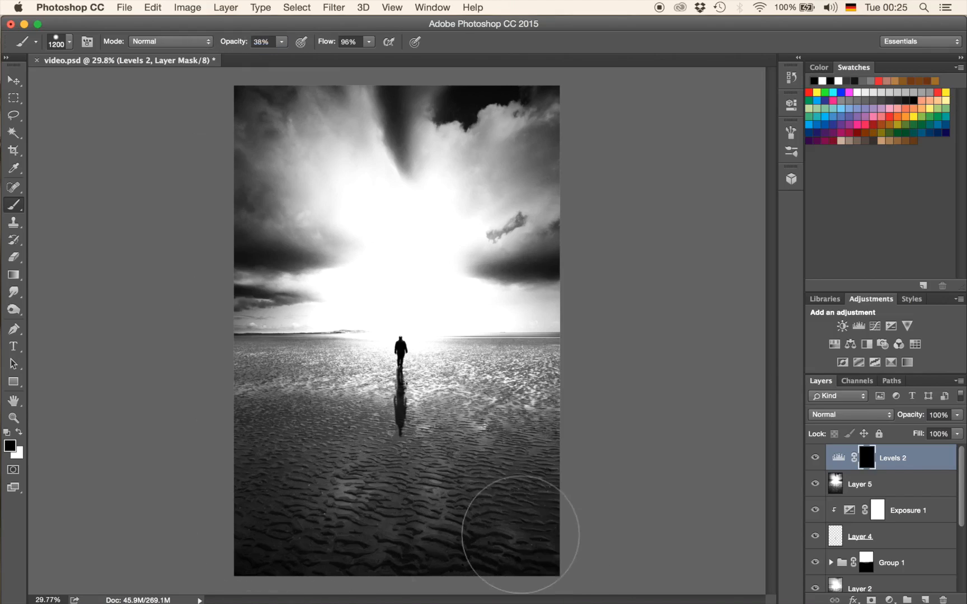
key("x")
mouse_move(519, 532)
left_mouse_down()
mouse_move(437, 545)
mouse_move(229, 543)
mouse_move(570, 534)
left_mouse_up()
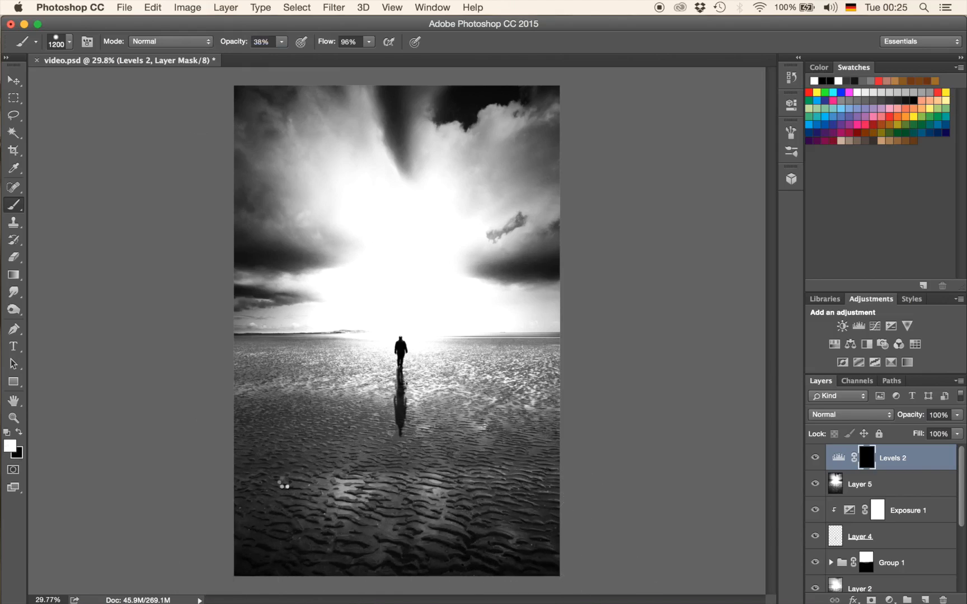
mouse_move(277, 464)
left_mouse_down()
mouse_move(271, 456)
mouse_move(639, 476)
left_mouse_up()
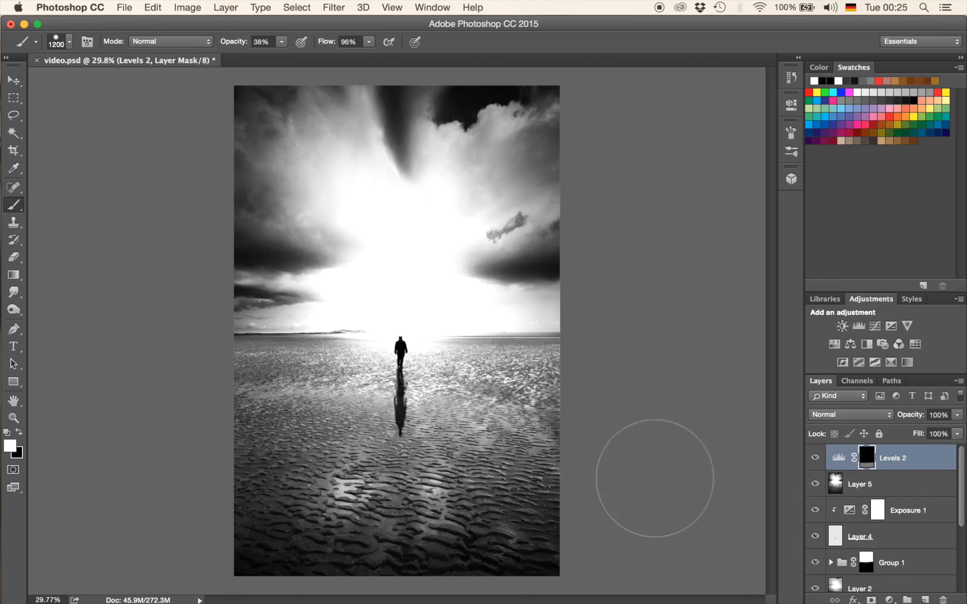
left_click_drag(205, 536, 669, 551)
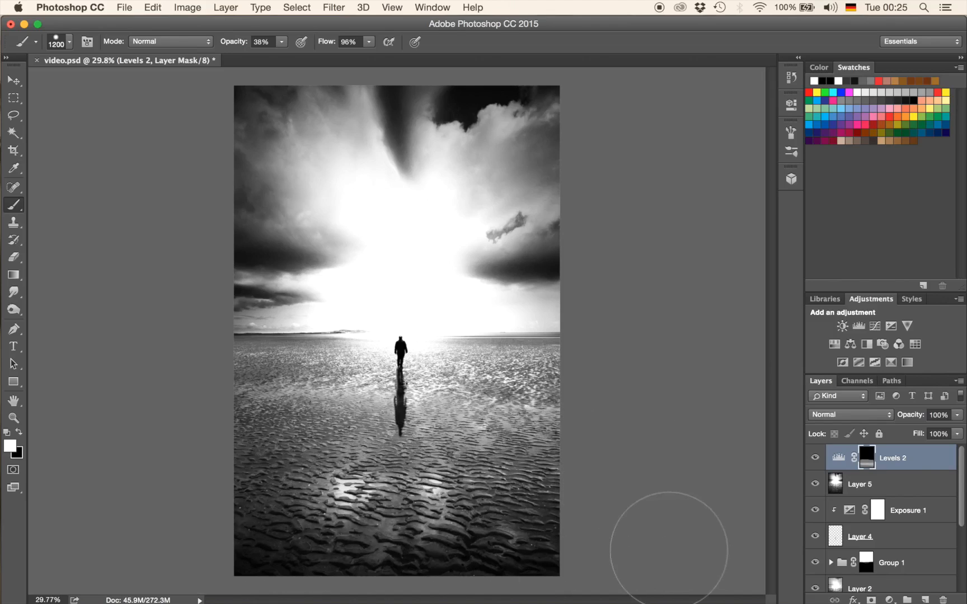
- Paint further white strokes across the lowest strip of sand on the Levels 2 mask with the 38% opacity brush
left_click_drag(194, 538, 515, 544)
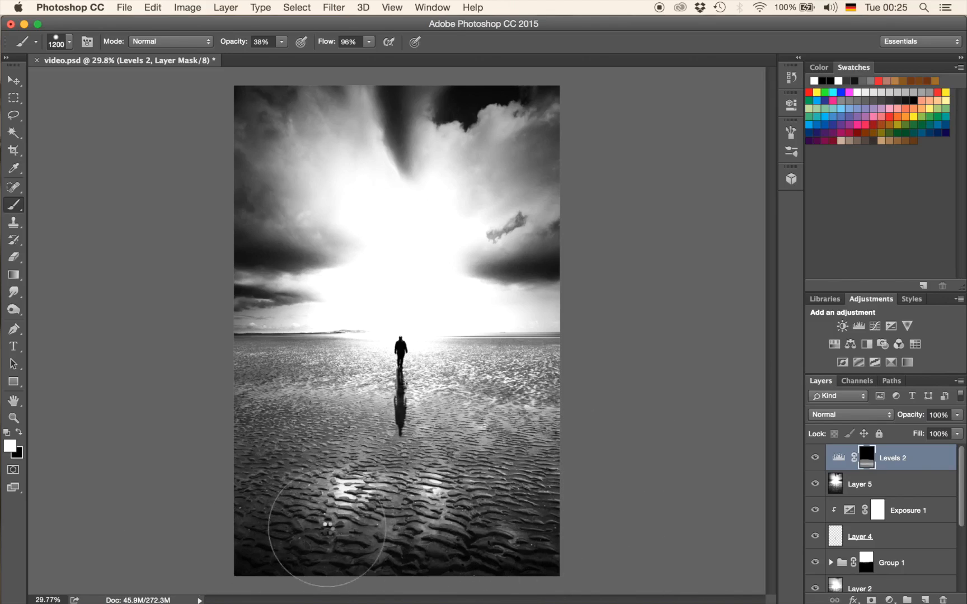
left_click_drag(253, 528, 532, 544)
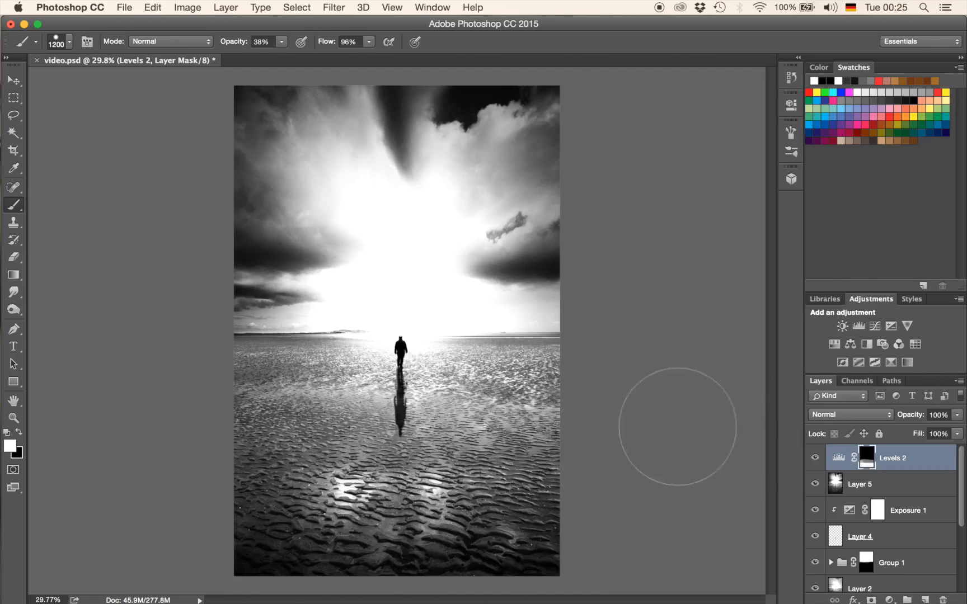
left_click(861, 382)
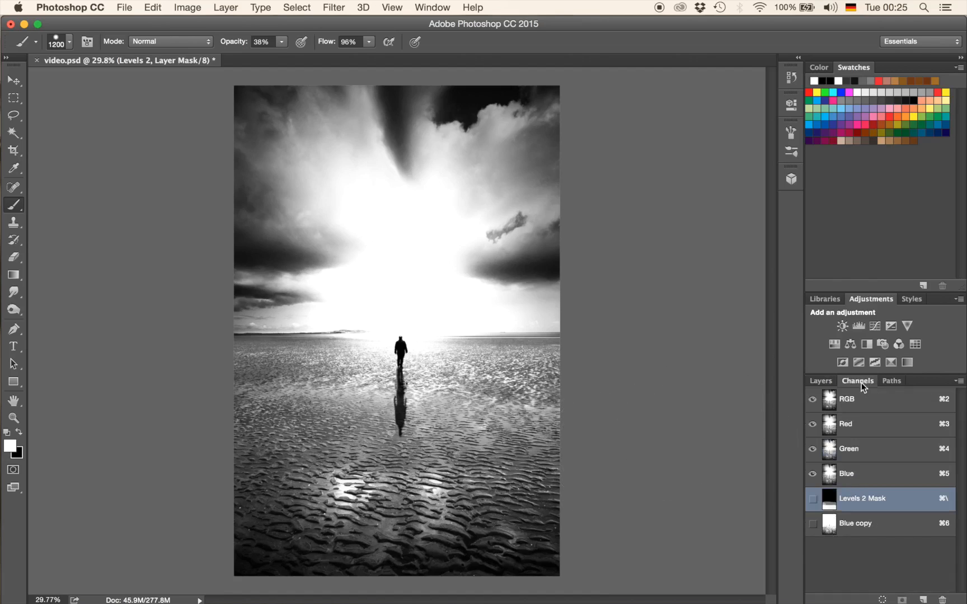
left_click(819, 380)
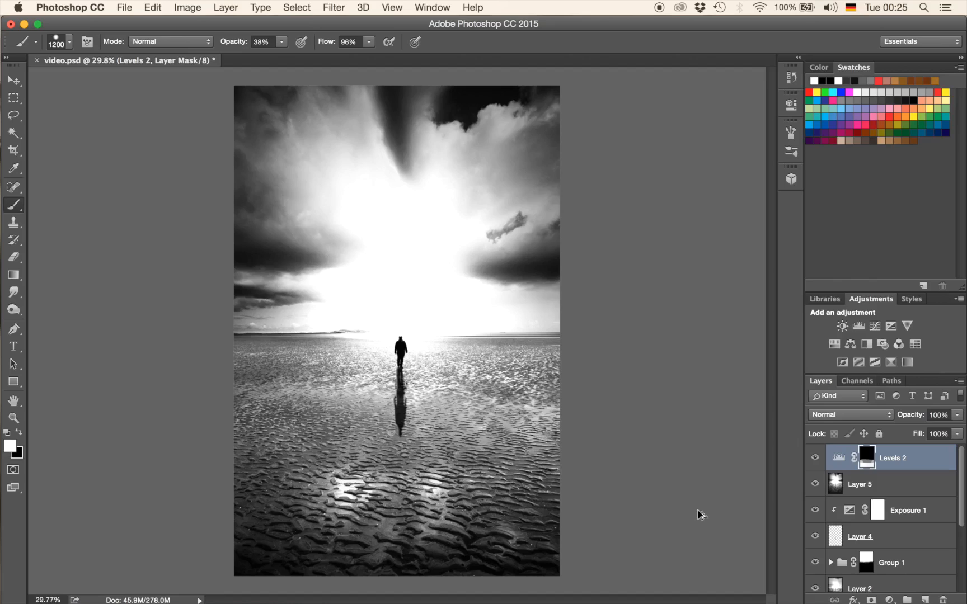
- Stamp all visible layers into a new layer above Levels 2 and apply a High Pass filter with a 1.5 pixel radius
key("super+alt+shift+e")
key("x")
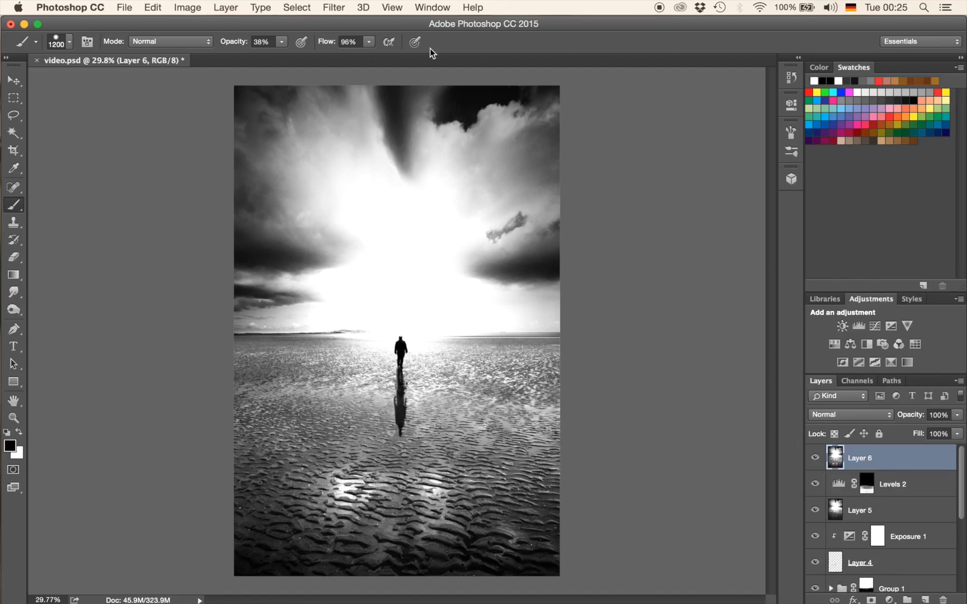
left_click(334, 8)
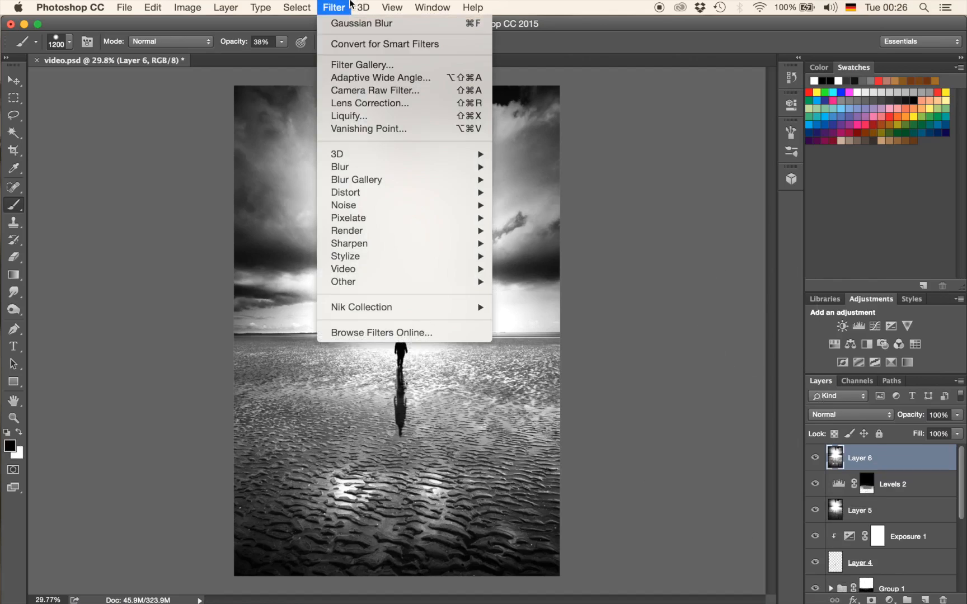
mouse_move(354, 281)
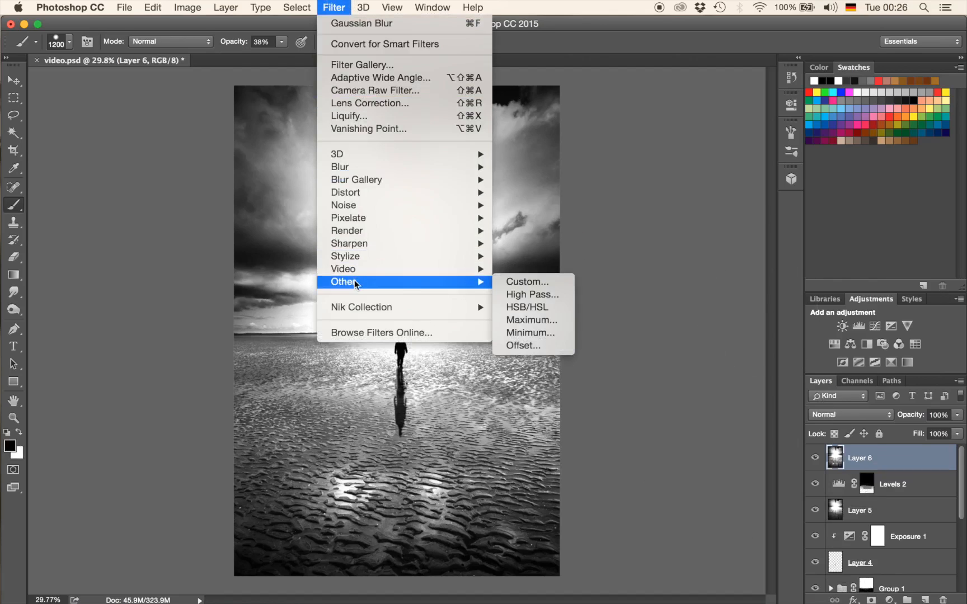
left_click(515, 296)
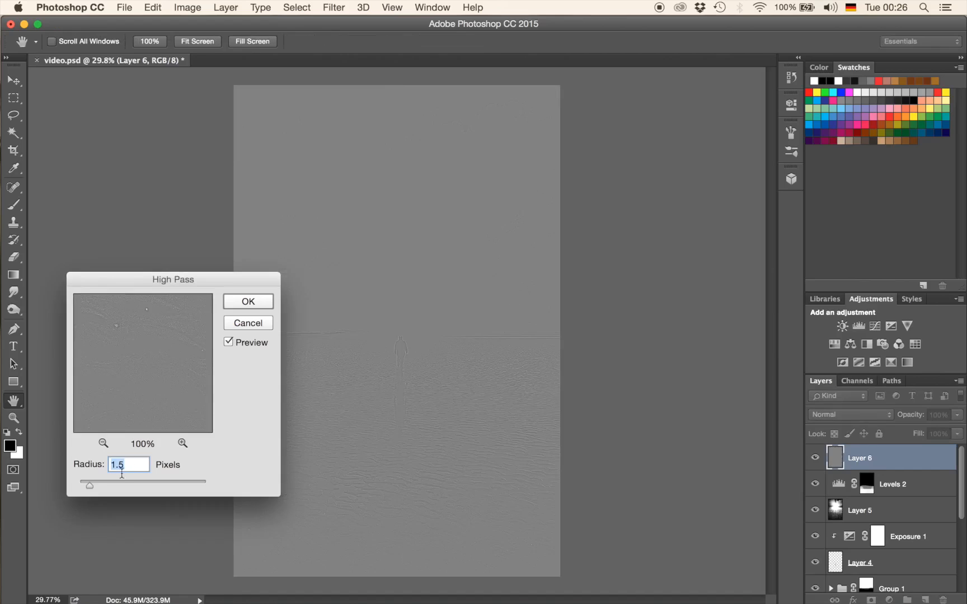
left_click(252, 302)
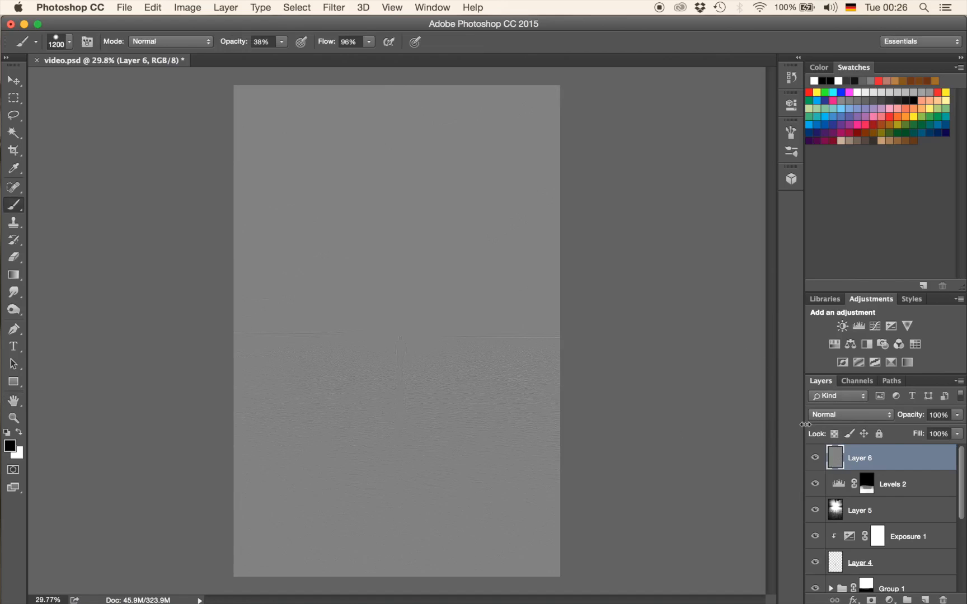
- Set the High Pass layer's blend mode to Soft Light and duplicate it twice to strengthen the sharpening
left_click(840, 415)
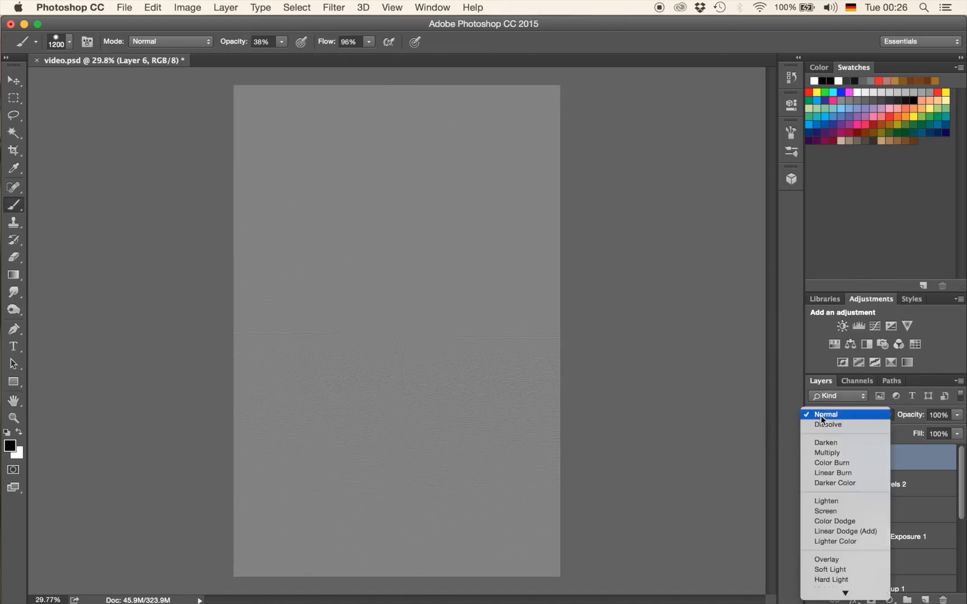
left_click(833, 569)
scroll(462, 486, "up", 10)
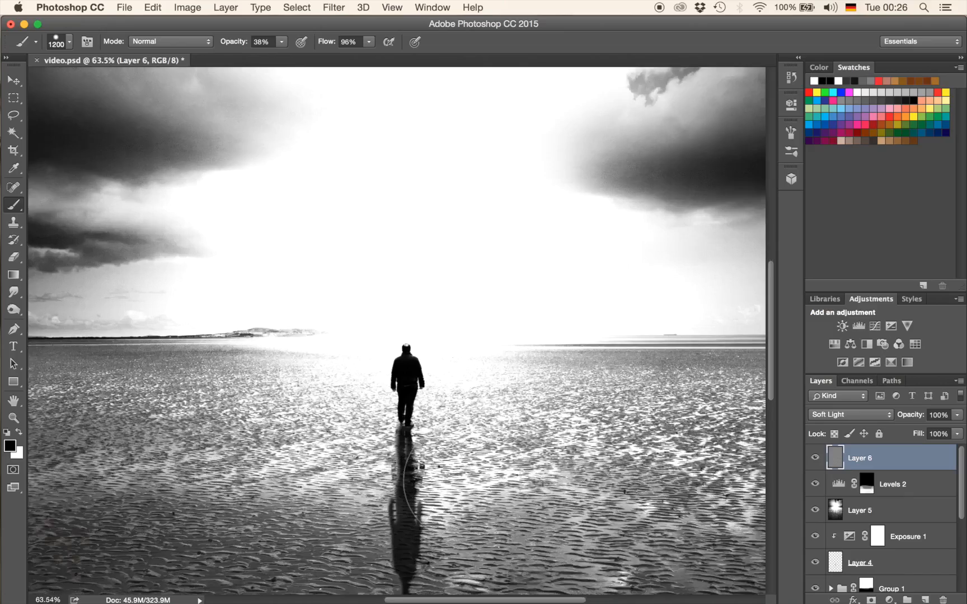
scroll(463, 485, "down", 5)
scroll(463, 484, "up", 3)
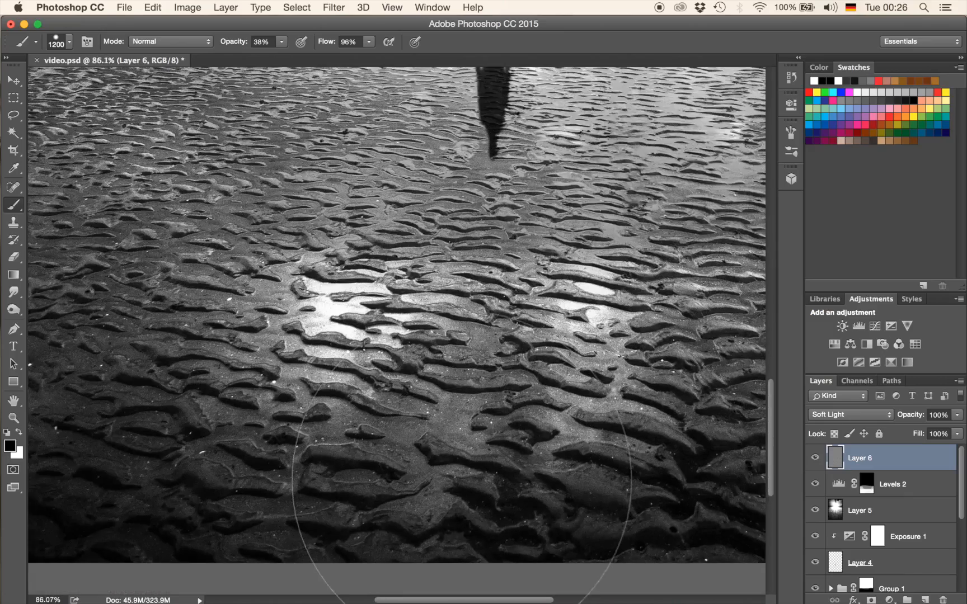
key("super+j")
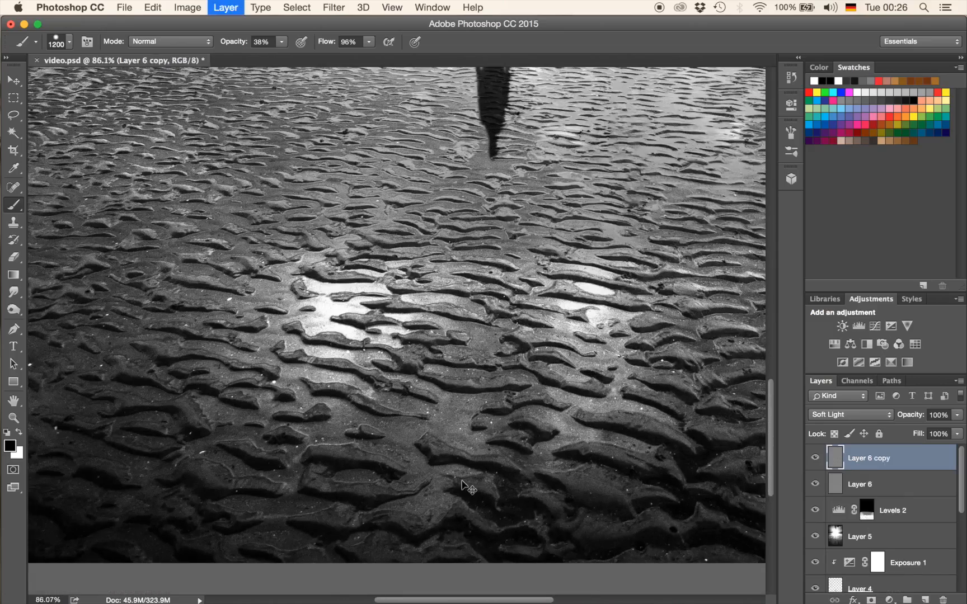
key("super+j")
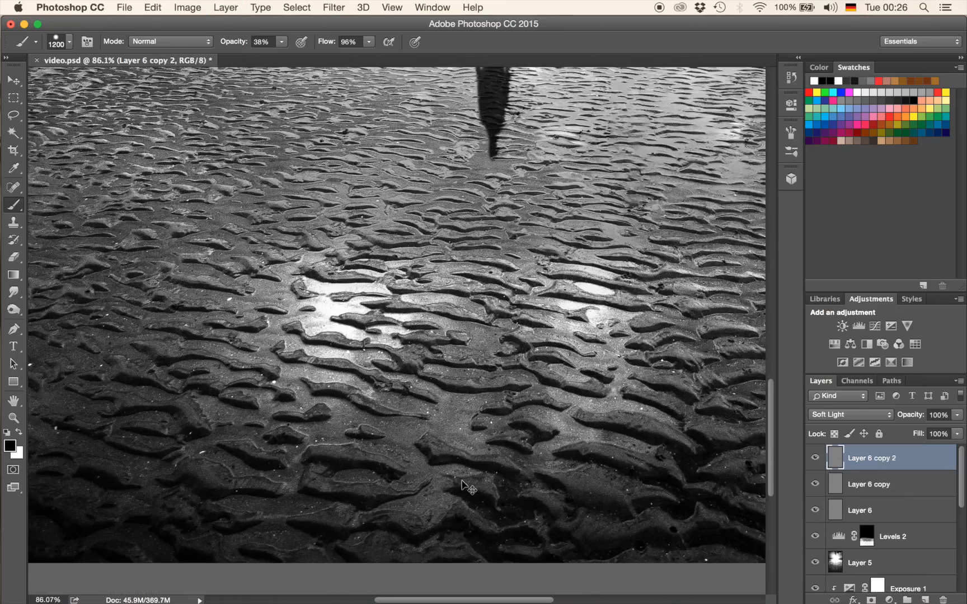
- Group the three Soft Light High Pass layers, Layer 6 and its two copies
scroll(468, 488, "up", 15)
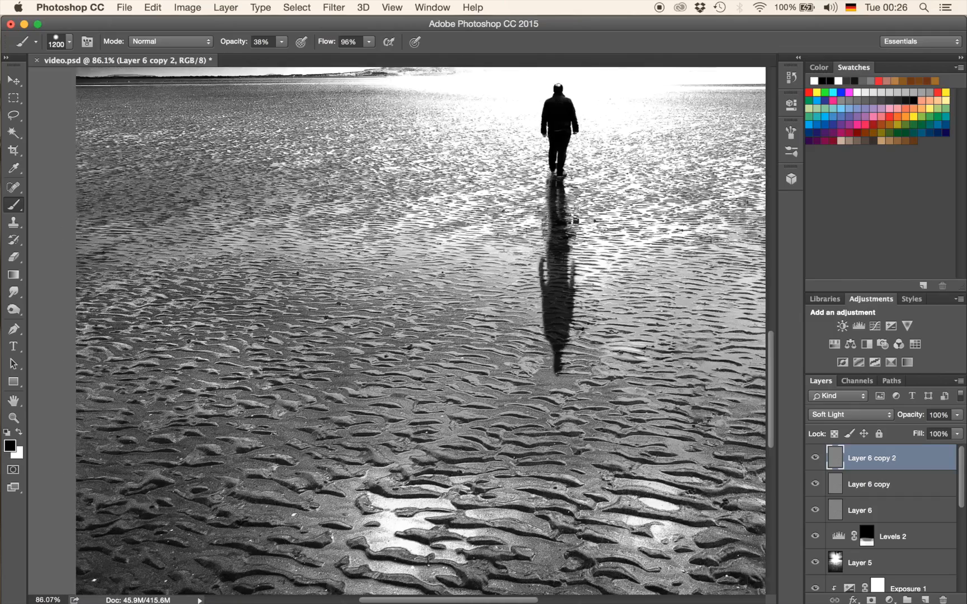
scroll(462, 483, "down", 15)
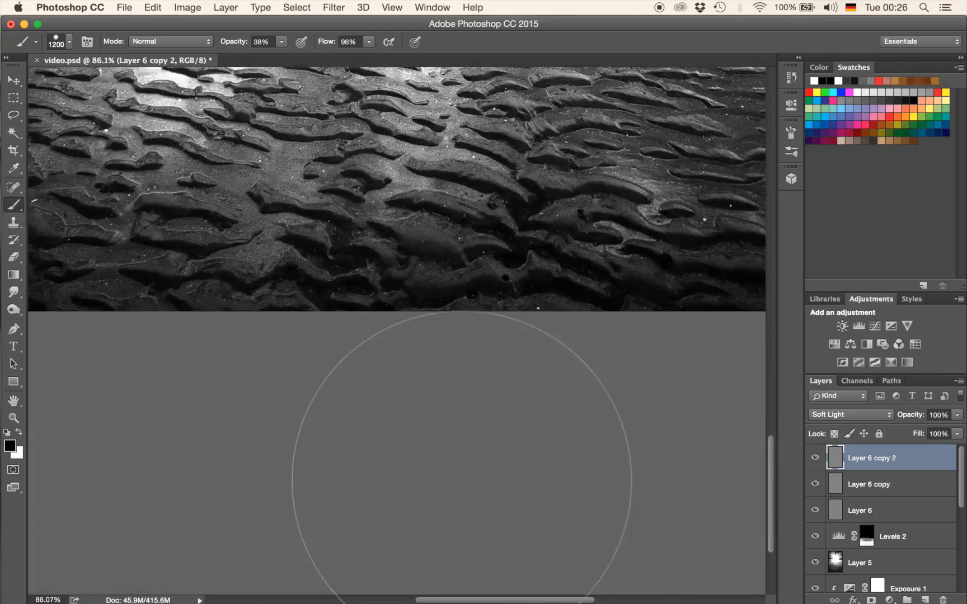
scroll(462, 481, "up", 12)
scroll(462, 481, "down", 5)
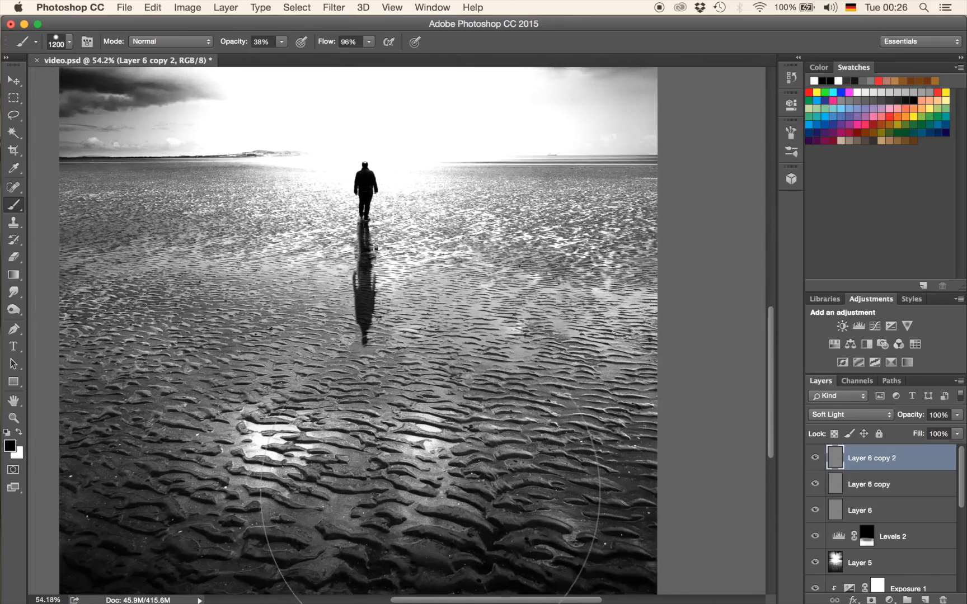
left_click(877, 516, "shift")
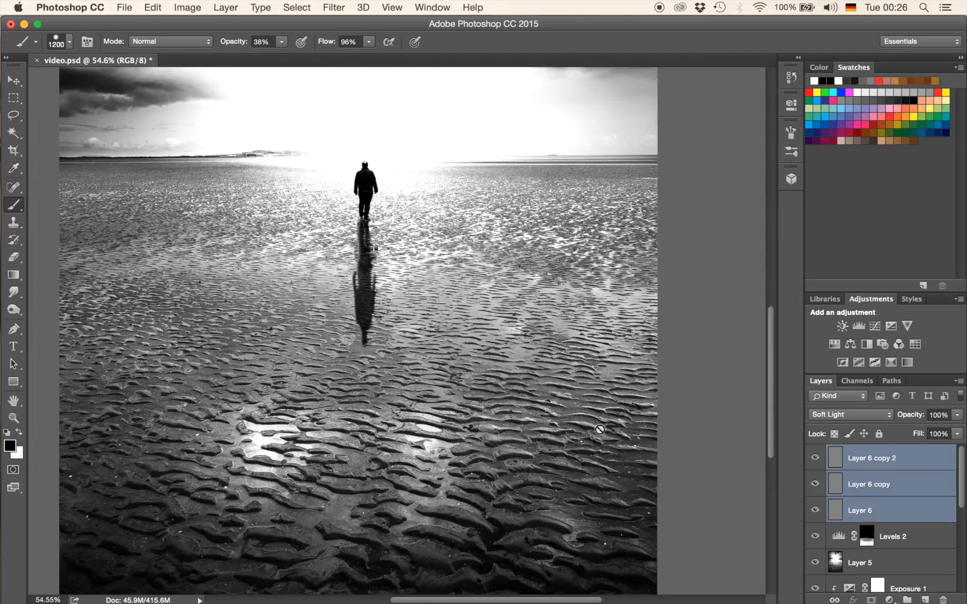
left_click(871, 456)
left_click(874, 508, "shift")
key("super+g")
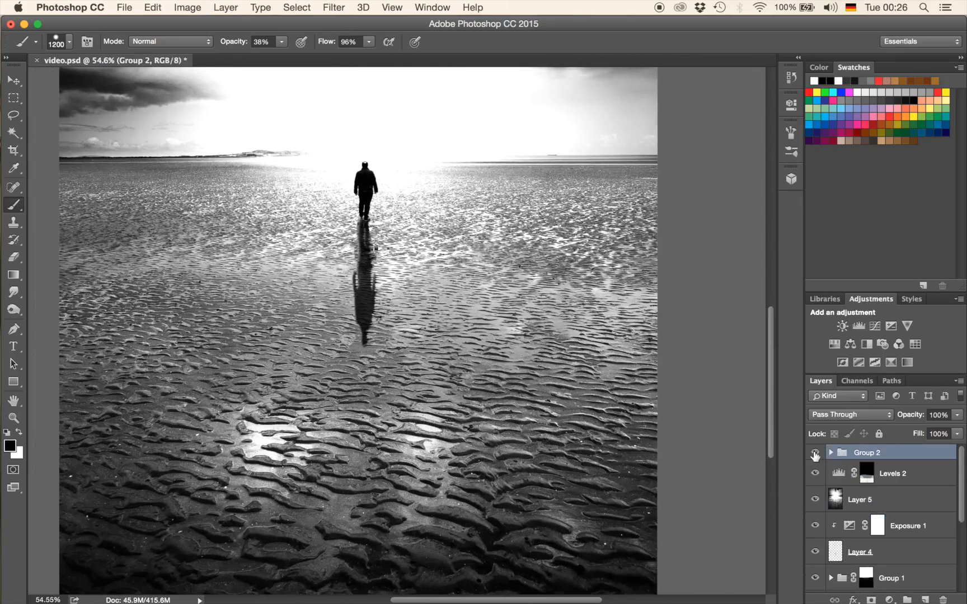
- Compare the sand ripples and the dark upper-left clouds with and without the Group 2 sharpening
left_click(816, 453)
left_click(815, 454)
left_click(815, 453)
left_click(816, 454)
left_click(815, 454)
left_click(815, 454)
left_click(815, 453)
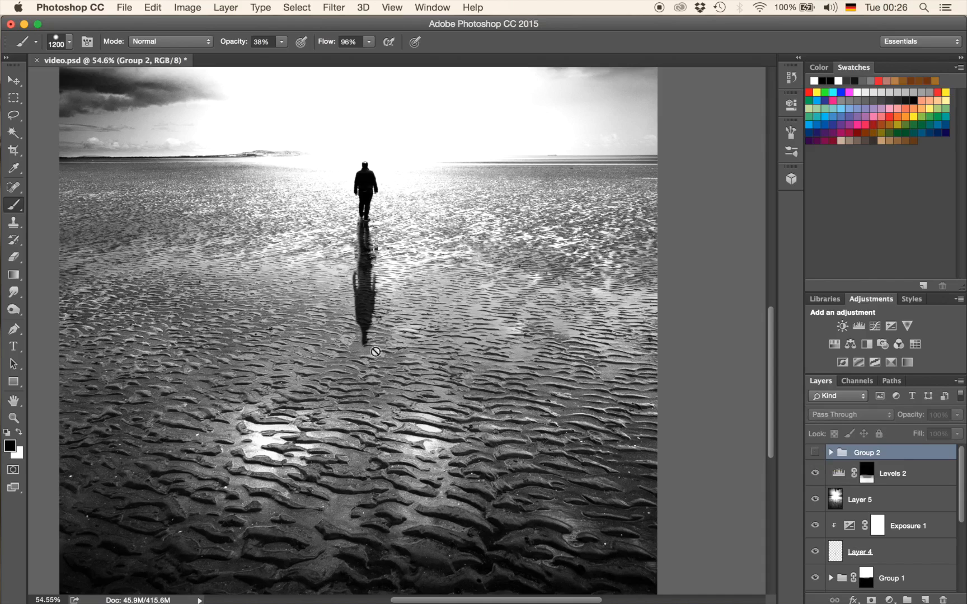
scroll(357, 345, "up", 10)
scroll(357, 345, "up", 5)
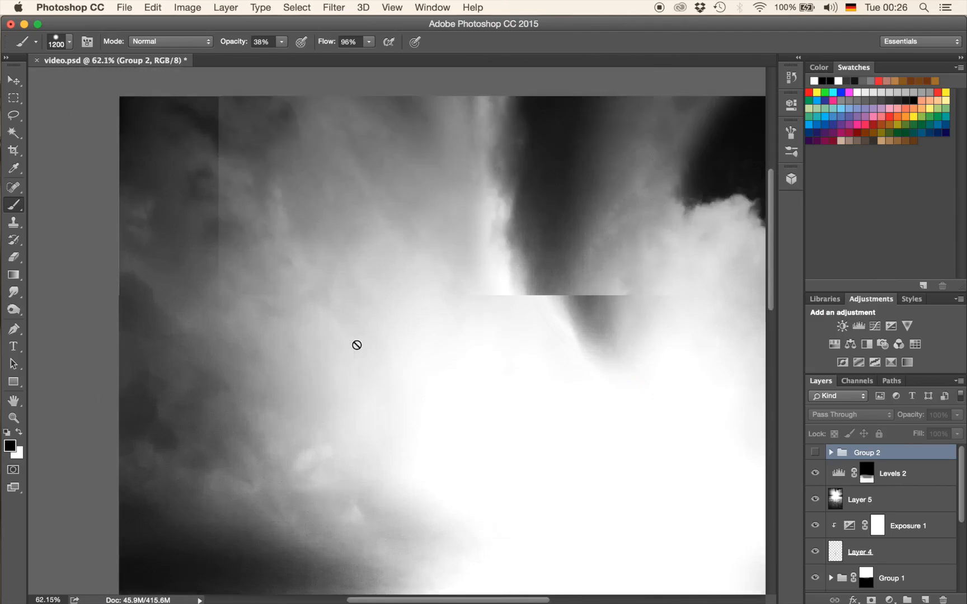
scroll(356, 344, "left", 5)
scroll(357, 344, "up", 3)
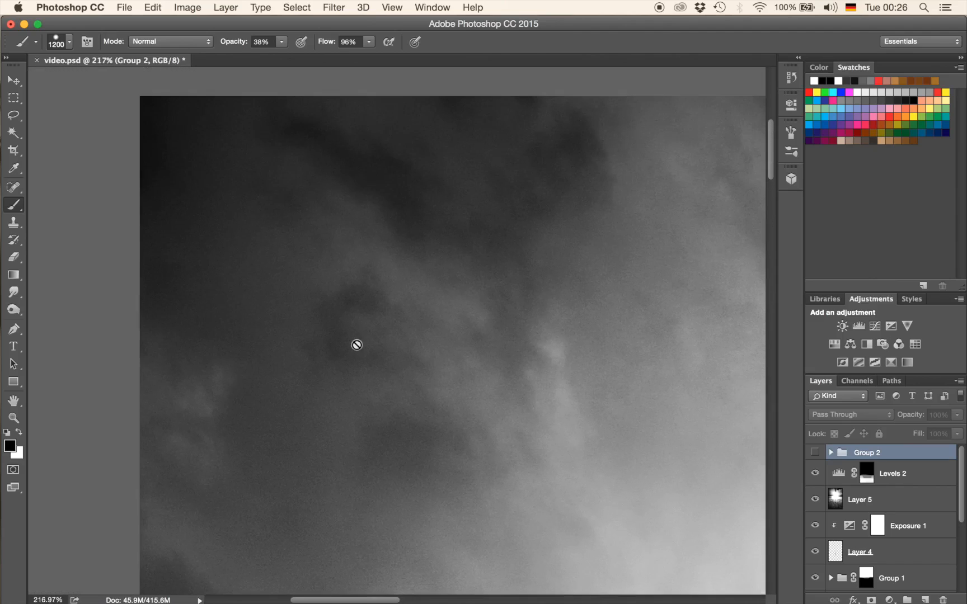
left_click(815, 453)
left_click(815, 453)
left_click(815, 455)
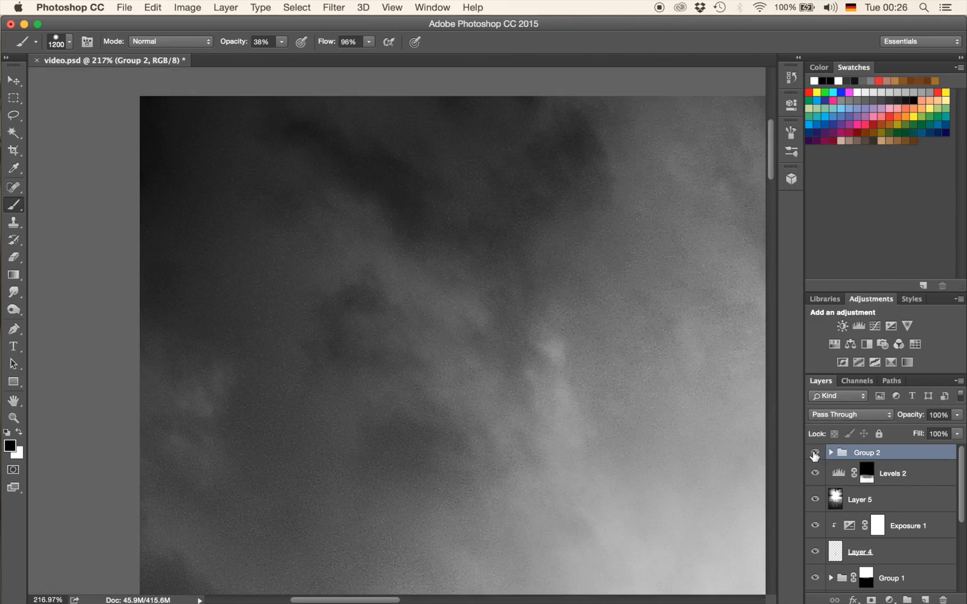
- Add a white layer mask to Group 2
scroll(582, 384, "down", 6)
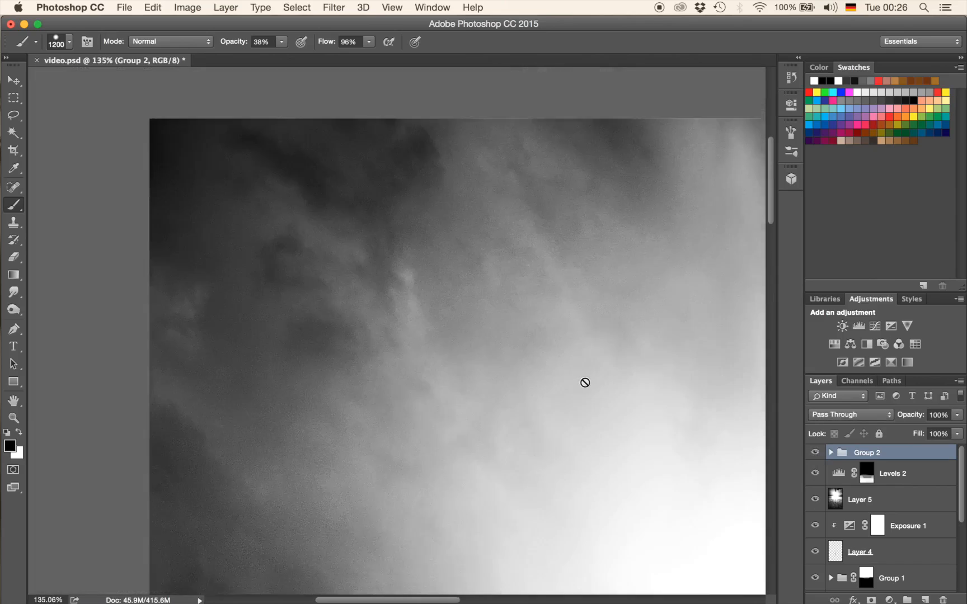
scroll(584, 383, "right", 5)
scroll(585, 383, "down", 5)
scroll(585, 383, "down", 6)
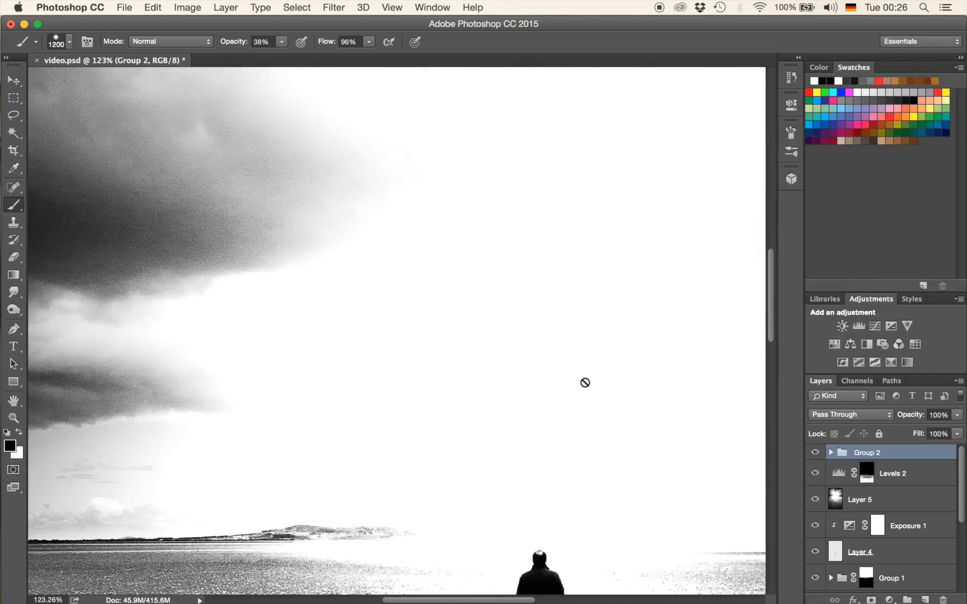
scroll(525, 427, "down", 8)
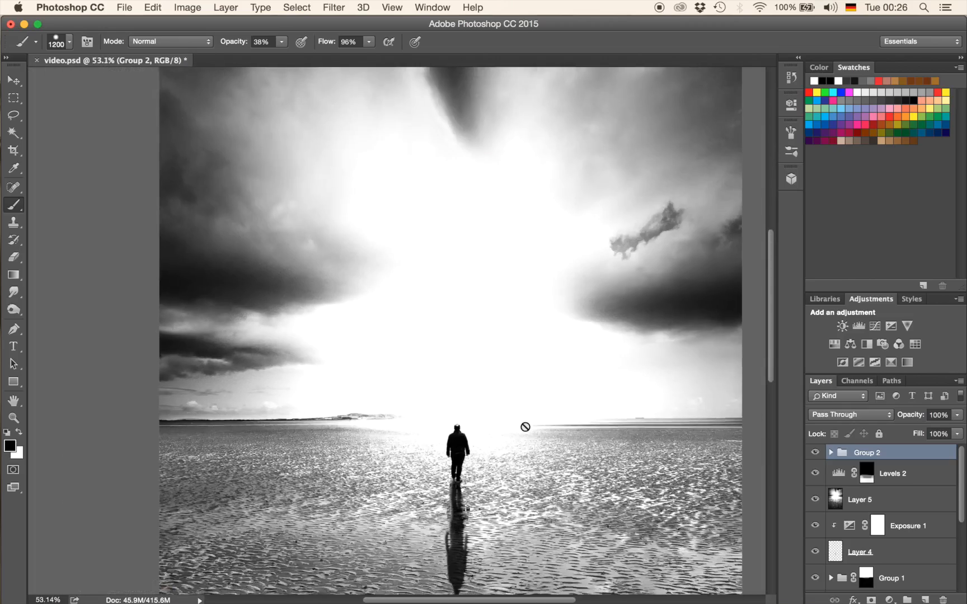
scroll(525, 427, "down", 5)
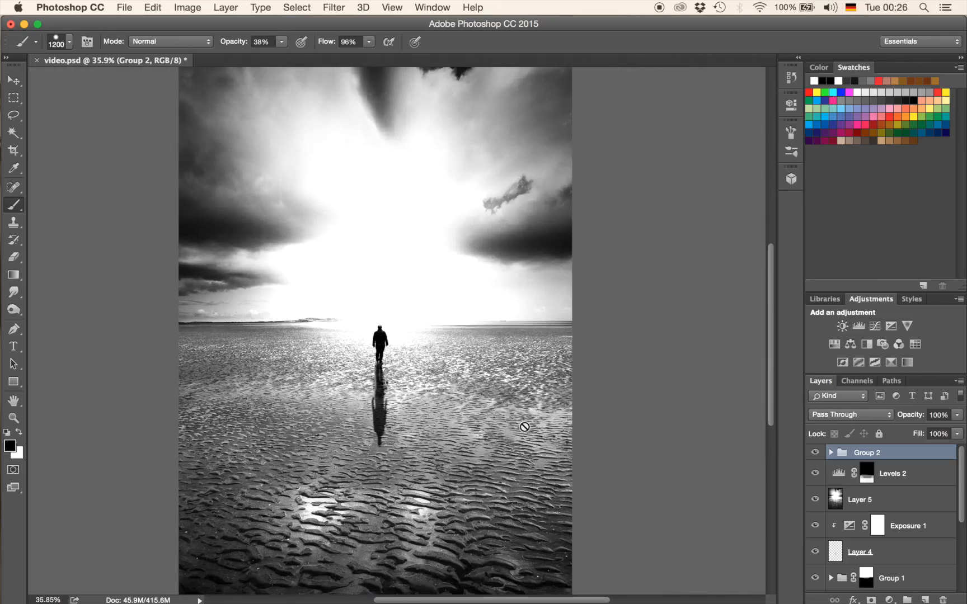
left_click(871, 600)
key("x")
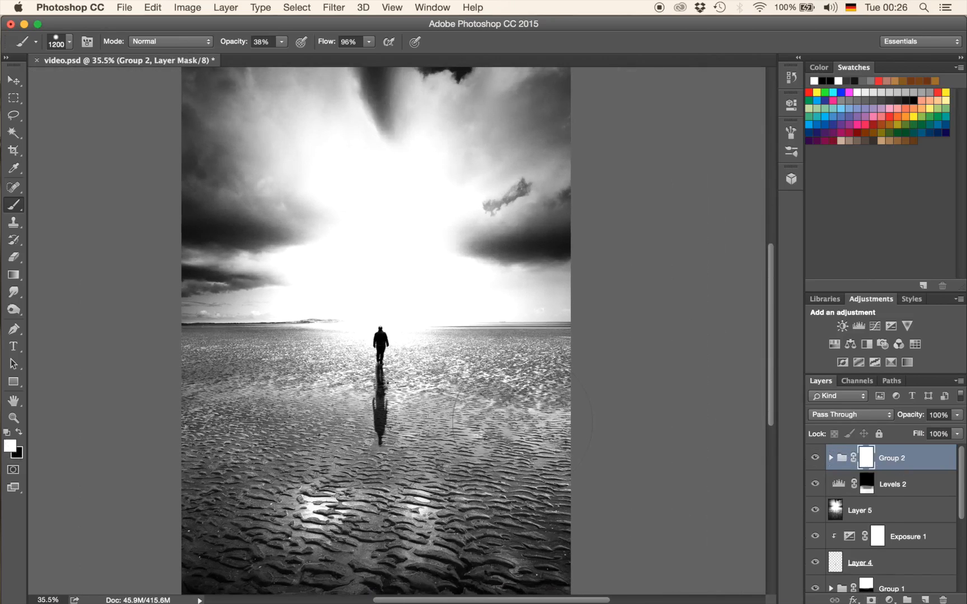
- Paint black over the sky on the Group 2 mask with the 1200 px brush, first at 38% and again at 100% opacity
scroll(519, 425, "up", 10)
key("x")
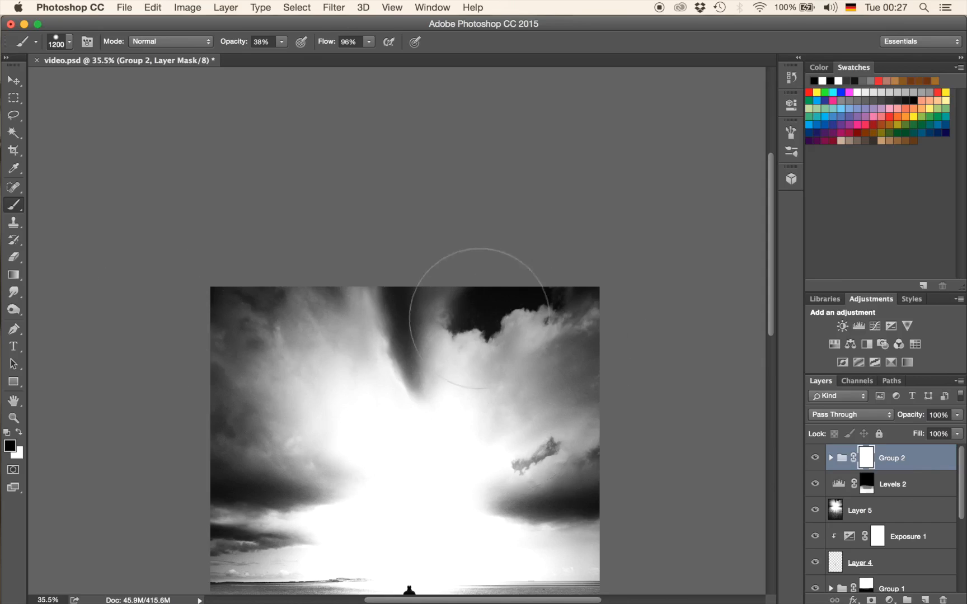
left_click(536, 365)
scroll(535, 364, "down", 5)
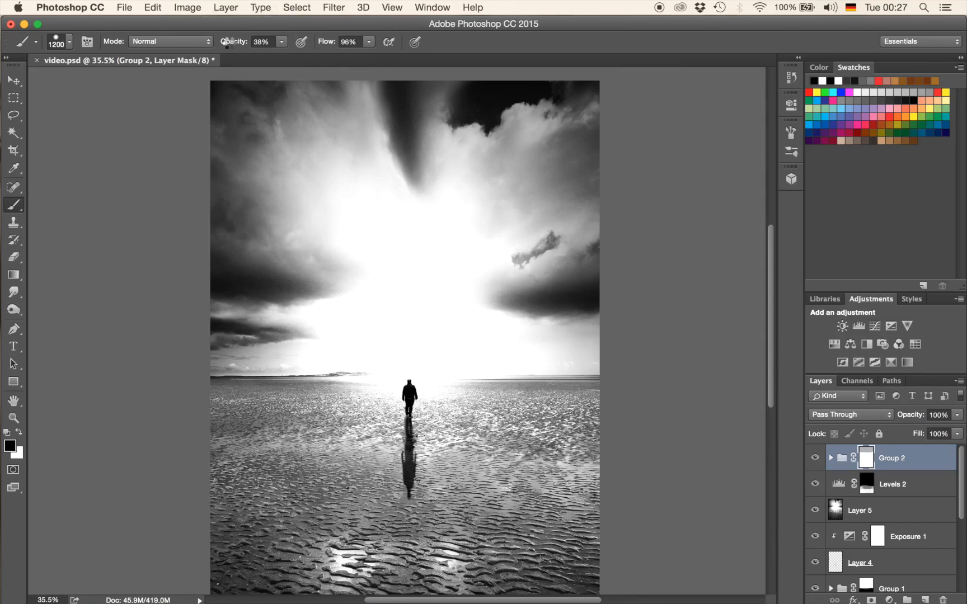
left_click_drag(229, 46, 297, 49)
mouse_move(585, 138)
left_mouse_down()
mouse_move(228, 149)
mouse_move(590, 219)
left_mouse_up()
- Stamp all visible layers into a new layer above Group 2 and open its Detail settings in the Camera Raw Filter
key("super+alt+shift+e")
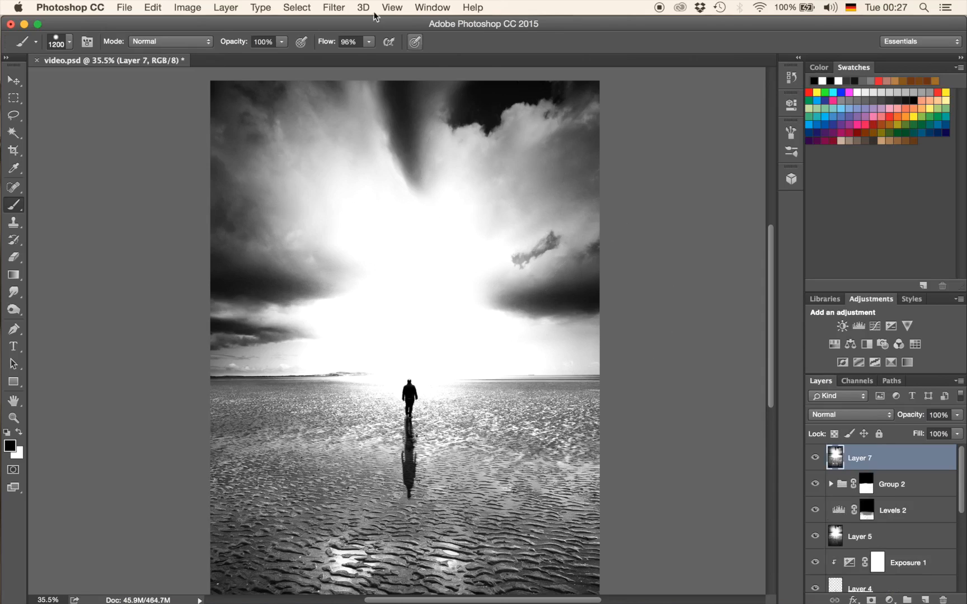
left_click(339, 6)
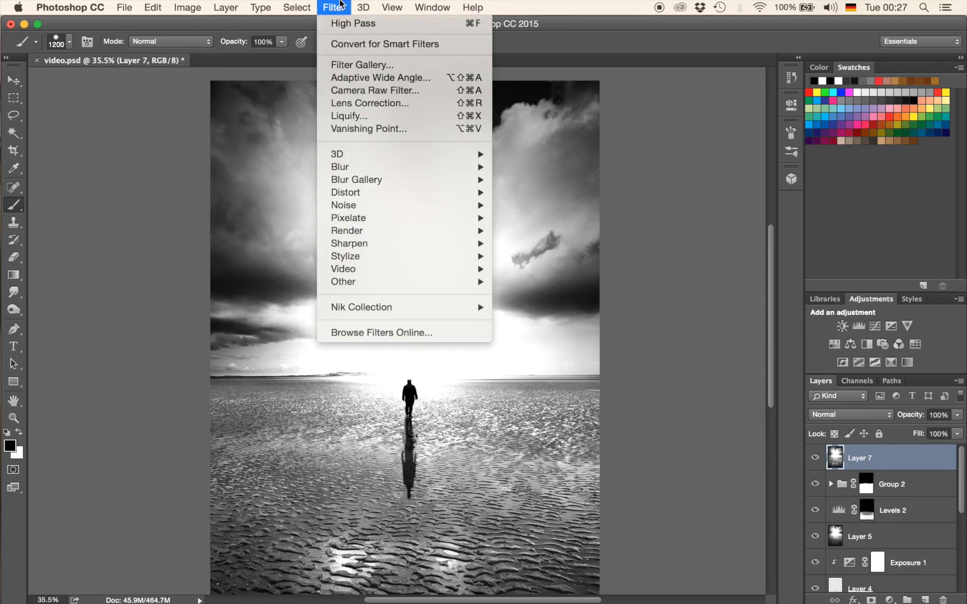
left_click(351, 92)
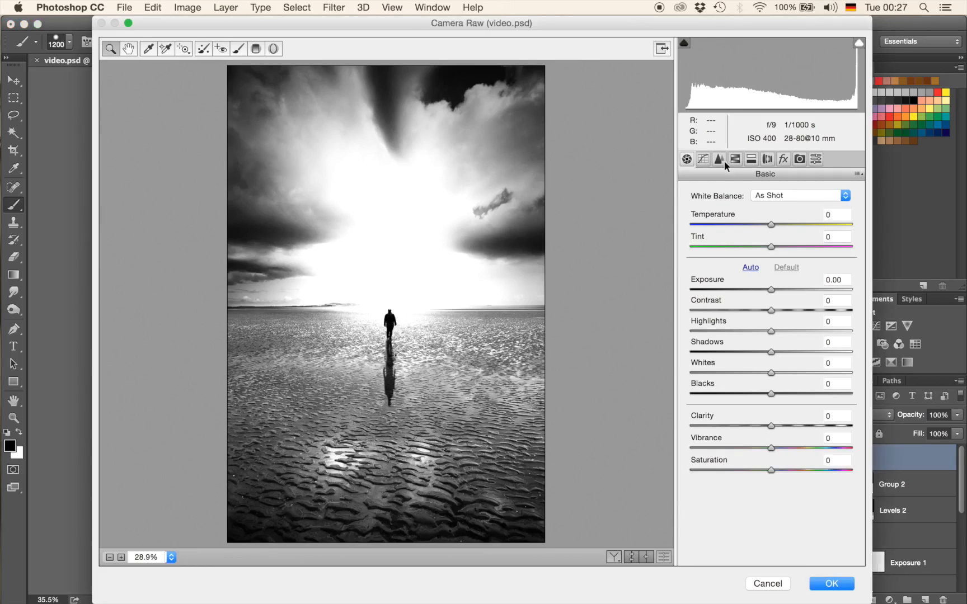
left_click(719, 160)
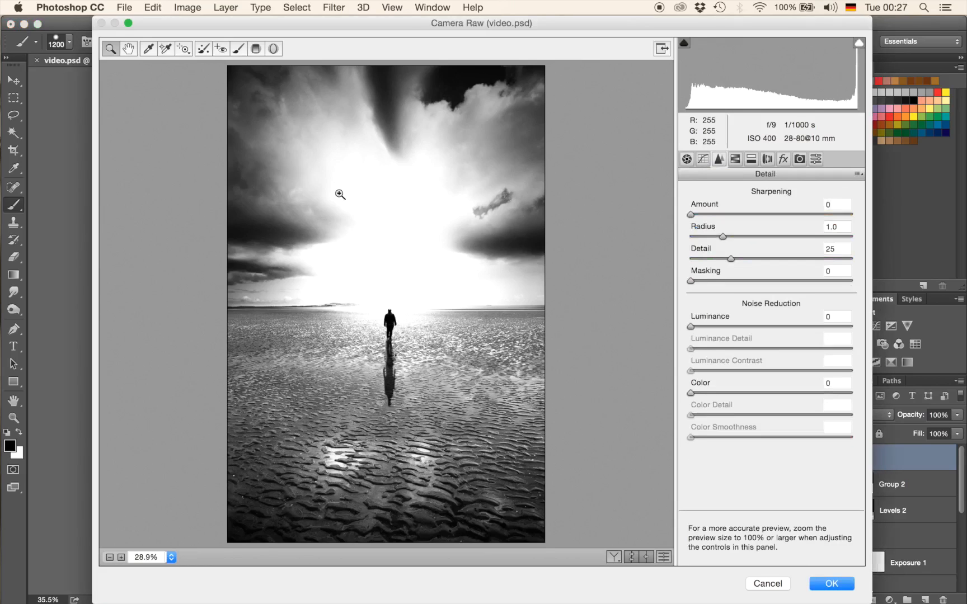
- Try a Luminance noise reduction of 50 while judging the clouds in the upper-left sky
left_click_drag(339, 196, 306, 194)
left_click(258, 145)
left_click(237, 129)
left_click(231, 129)
left_click(202, 159)
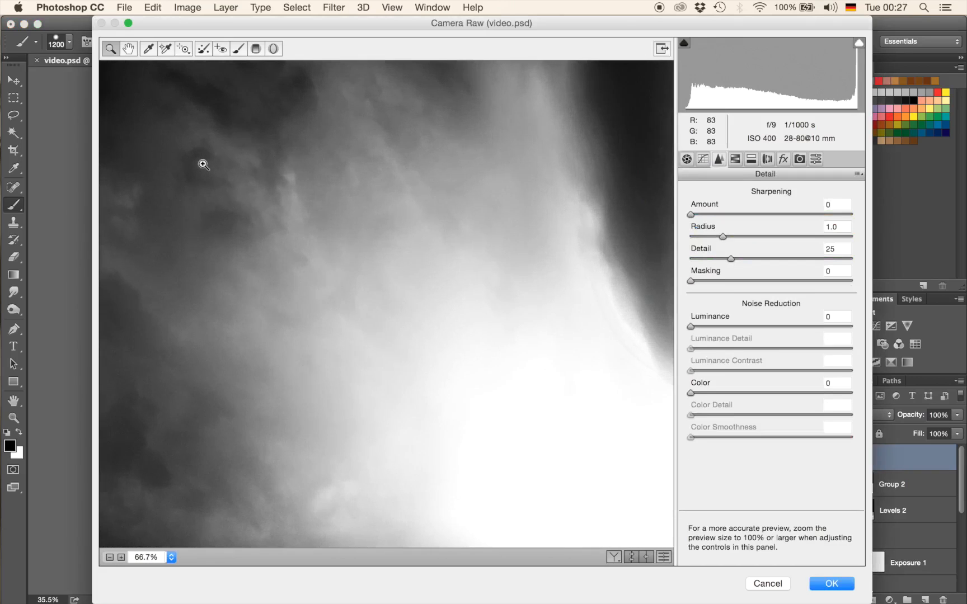
left_click(203, 159)
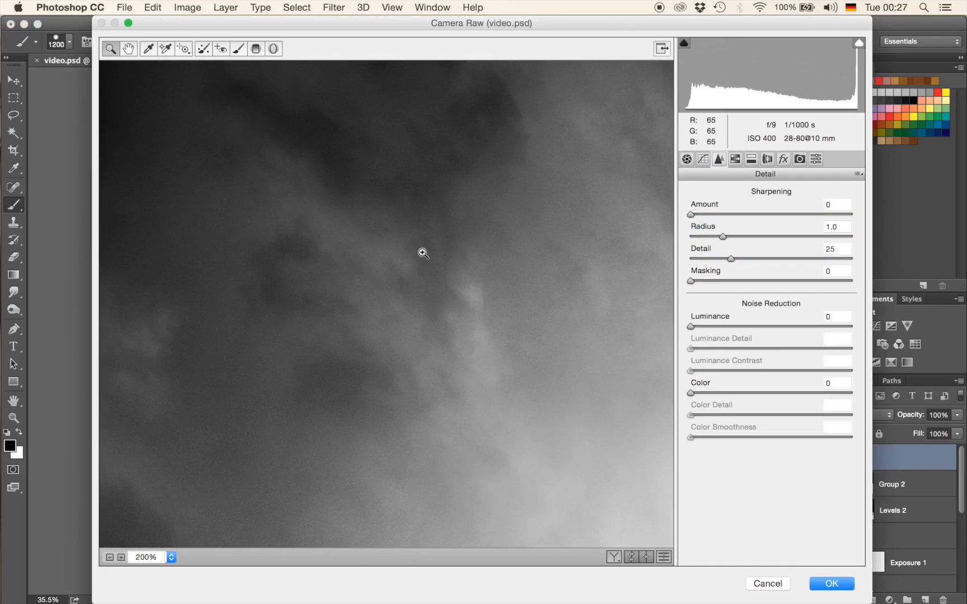
left_click(771, 327)
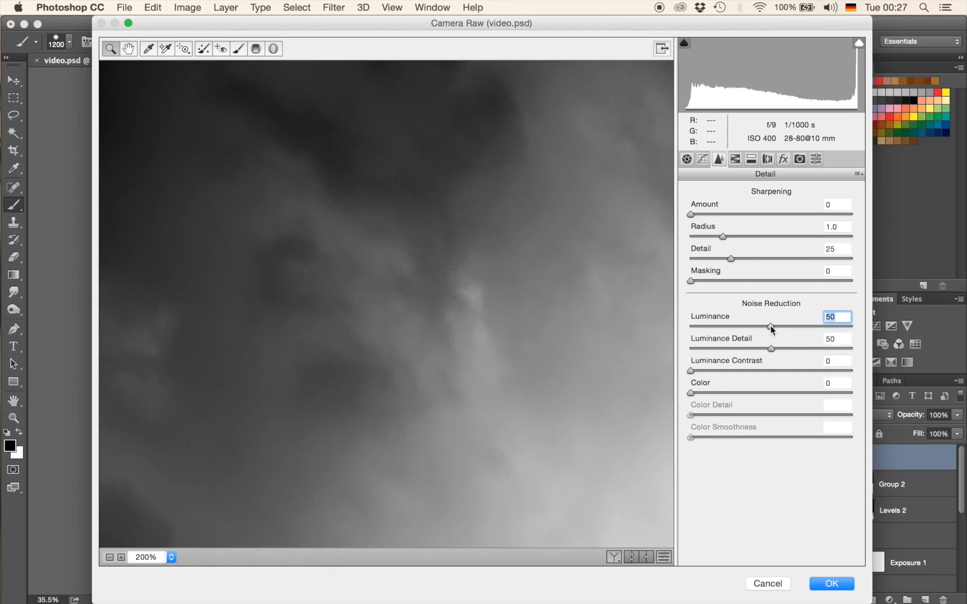
- Check the clouds across to the right side of the sky and set the Luminance noise reduction to 70
scroll(582, 193, "right", 5)
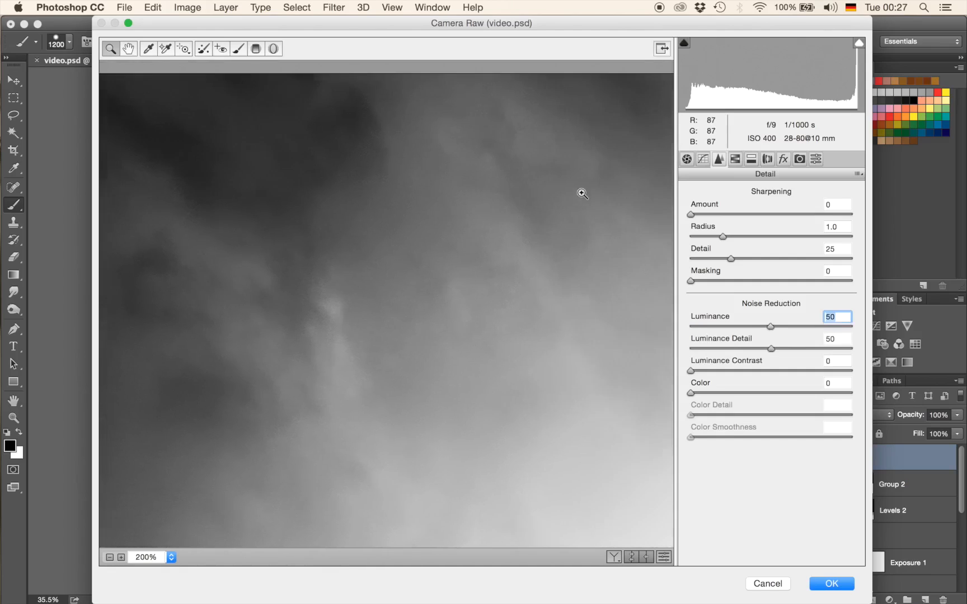
scroll(582, 193, "right", 10)
scroll(583, 193, "right", 10)
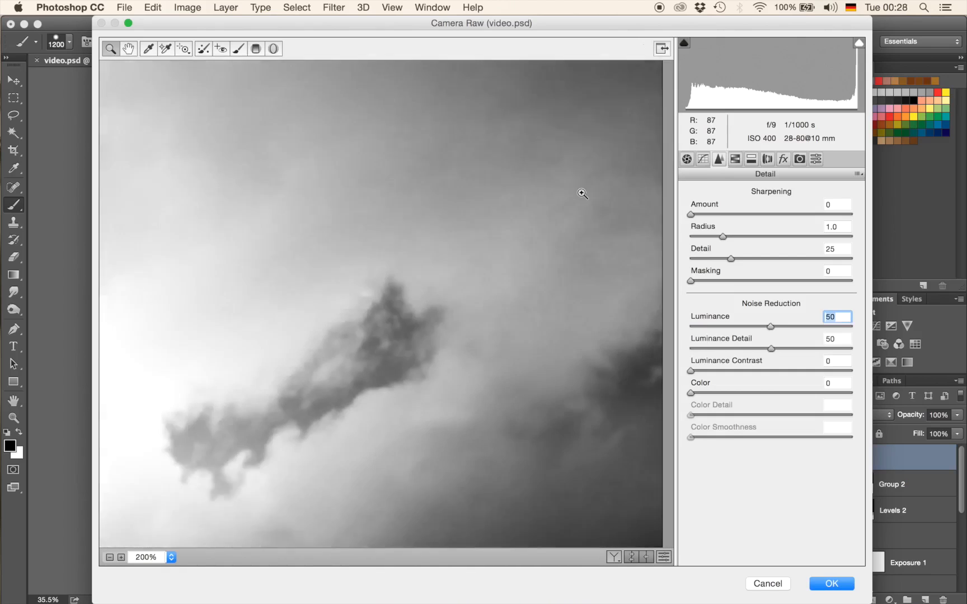
scroll(582, 193, "down", 6)
left_click(804, 326)
- Set the Luminance Detail to 23, check the clouds and horizon, and apply the Camera Raw filter to the stamped layer
scroll(430, 293, "down", 4)
scroll(430, 293, "left", 8)
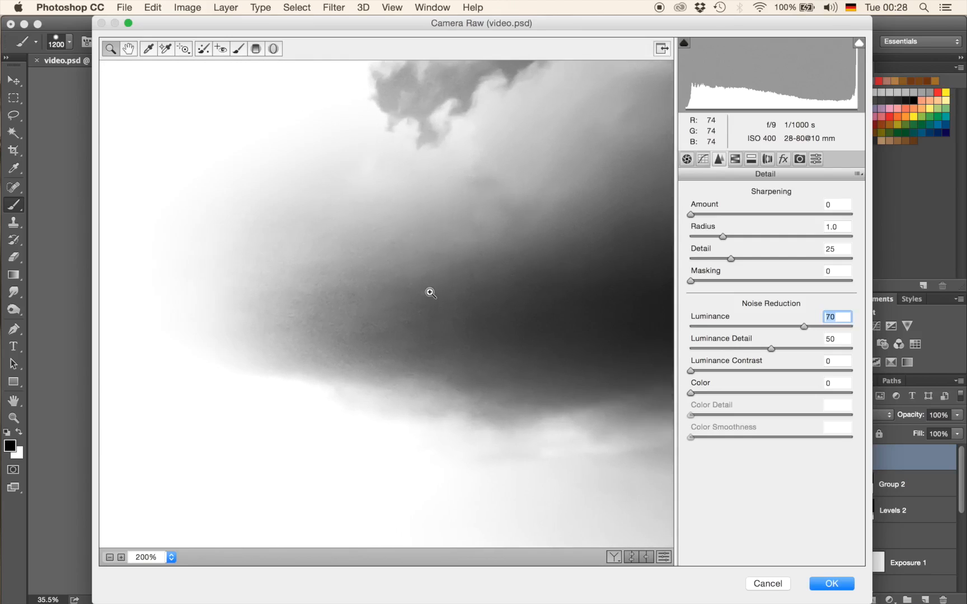
scroll(429, 291, "down", 2)
left_click(728, 347)
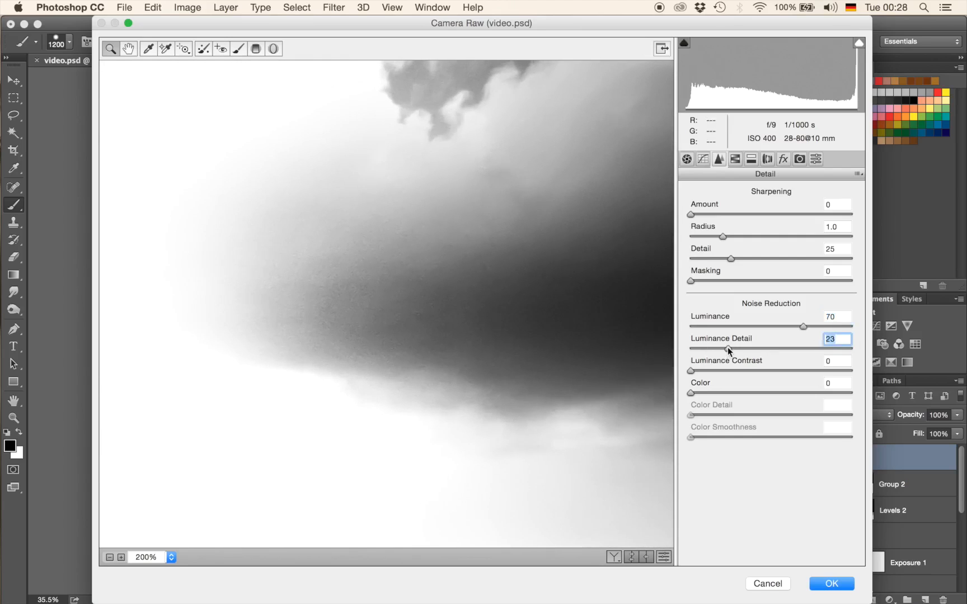
scroll(457, 325, "down", 10)
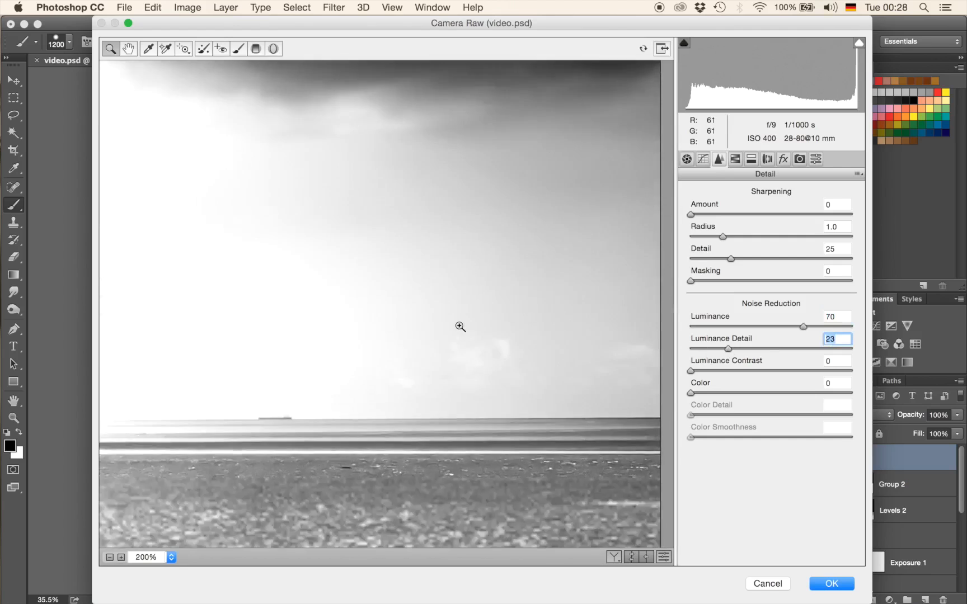
scroll(460, 326, "up", 6)
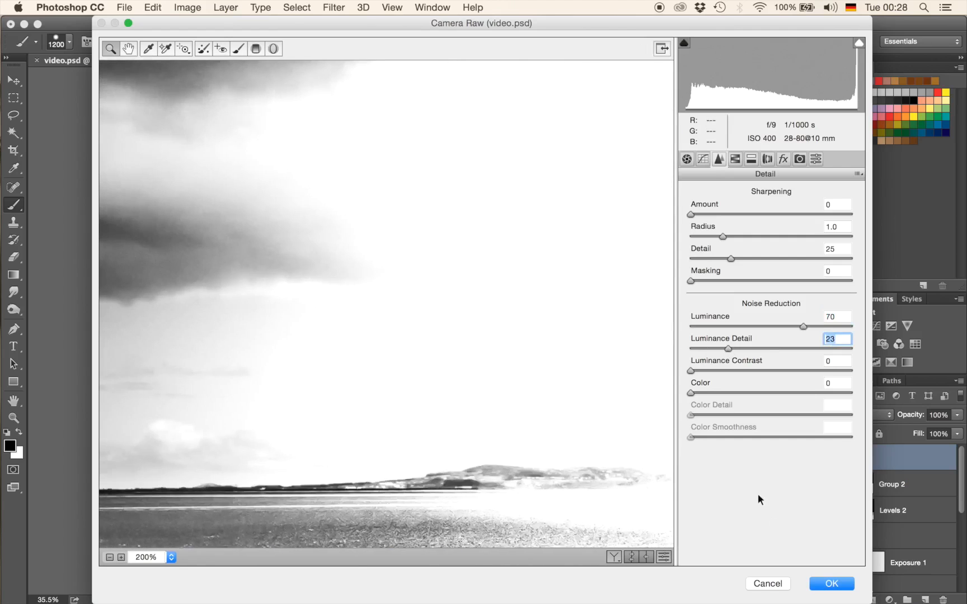
left_click(830, 585)
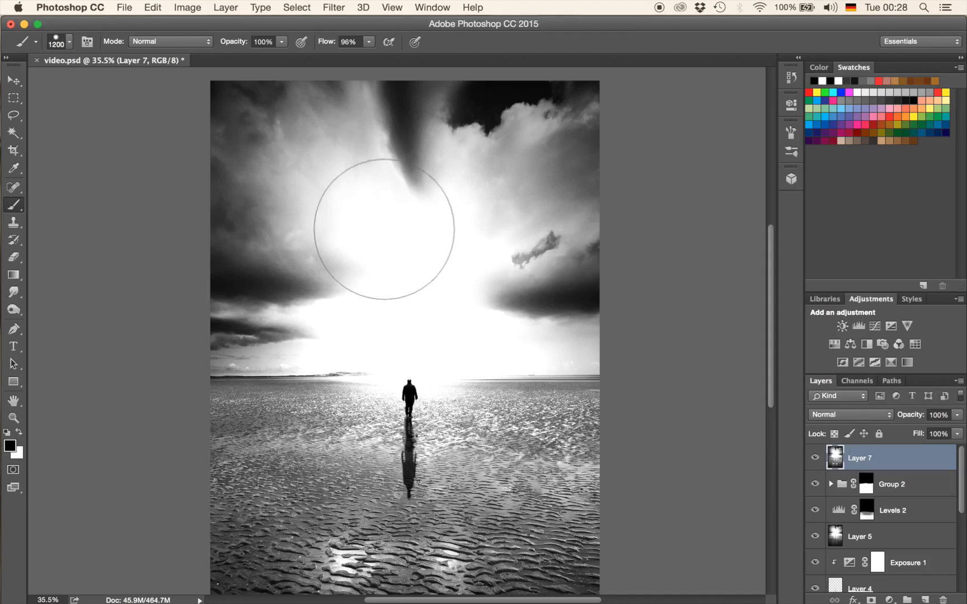
- Examine the noise-reduced Layer 7 up close across the sky, the horizon and the walking figure
key("super+equal")
scroll(381, 227, "up", 10)
scroll(381, 227, "left", 4)
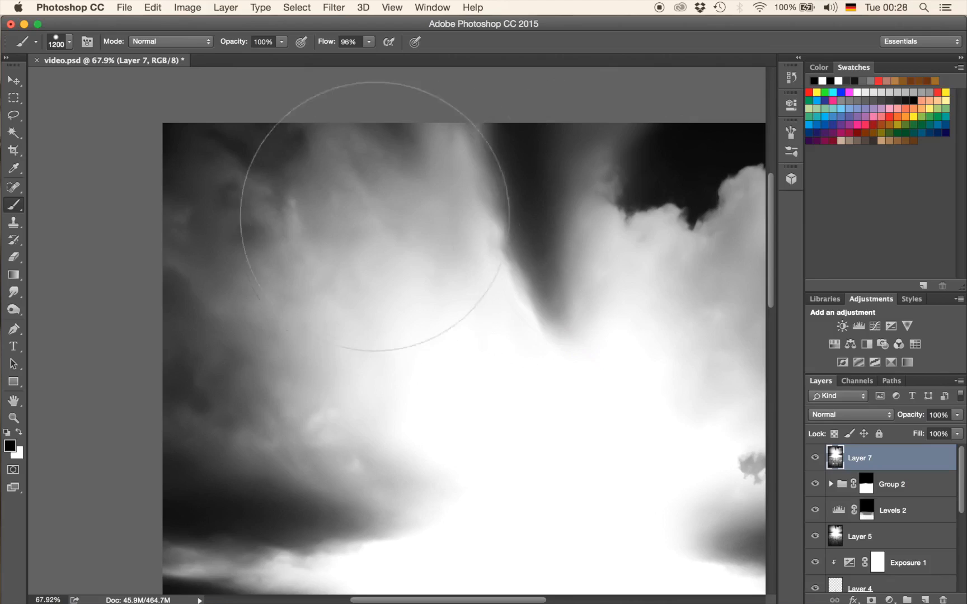
scroll(405, 383, "right", 10)
scroll(373, 331, "down", 5)
scroll(380, 330, "down", 4)
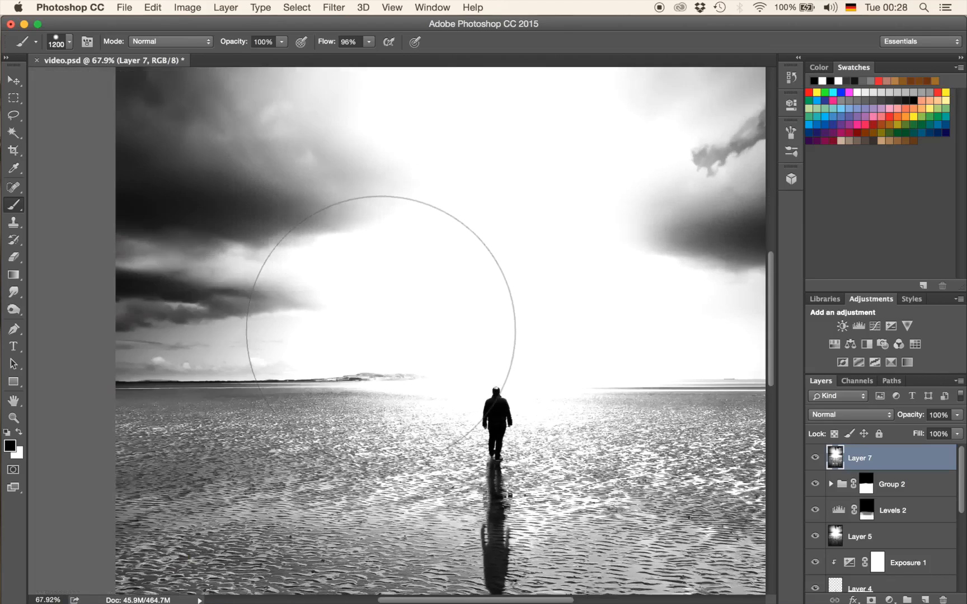
scroll(381, 330, "right", 5)
scroll(381, 330, "down", 2)
scroll(381, 330, "left", 4)
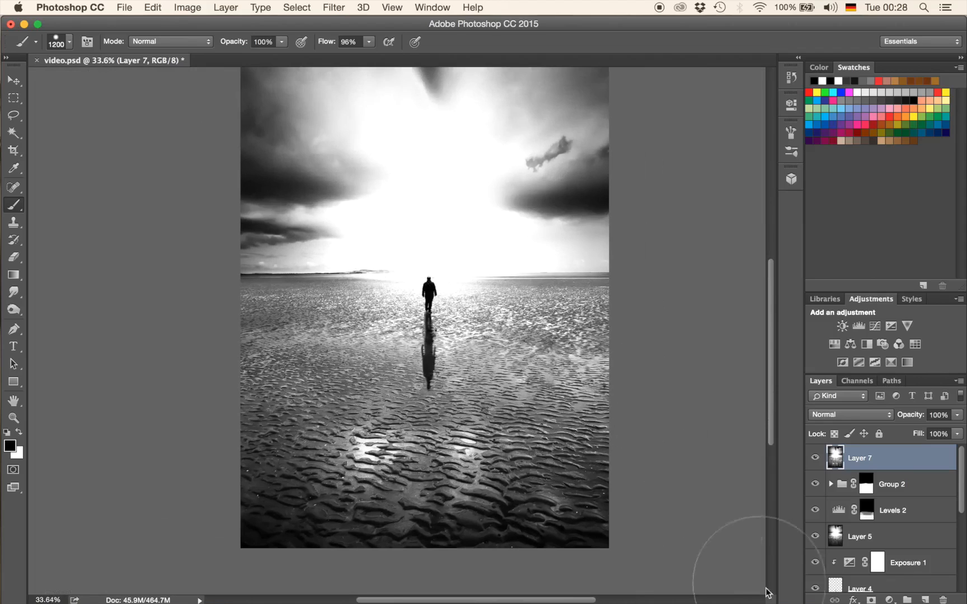
- Add a layer mask to Layer 7 and paint it black over the beach with the 1200 px brush
left_click(871, 600)
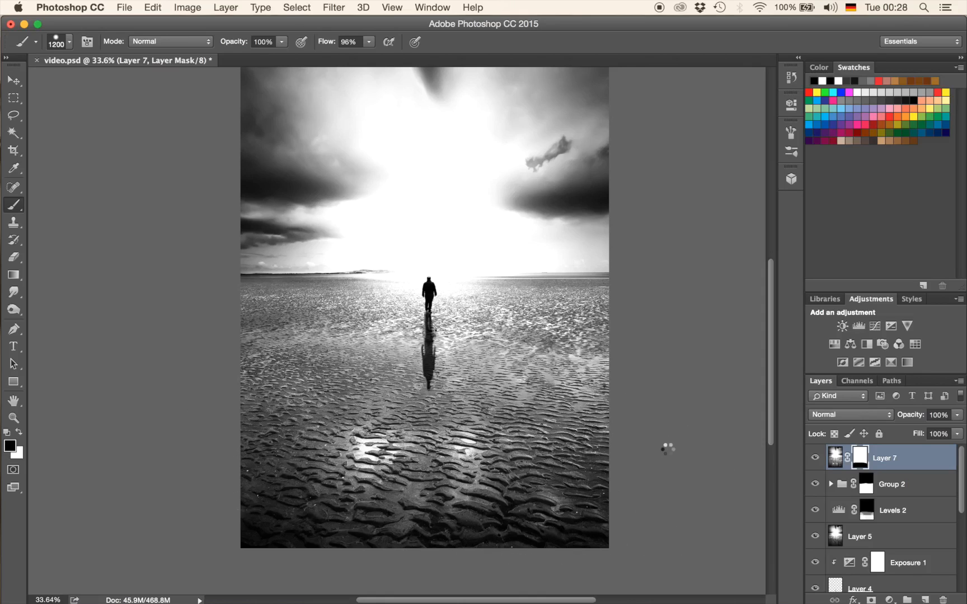
scroll(669, 453, "up", 3)
scroll(667, 448, "down", 1)
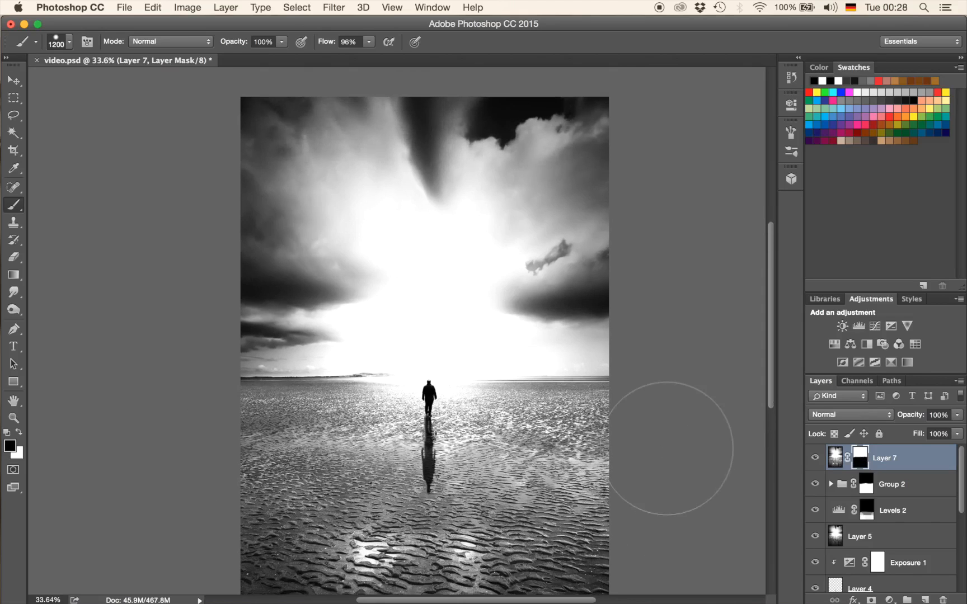
- Compare the finished image with the original by showing only the Background layer, and restore the visibility of all layers
scroll(662, 453, "down", 3)
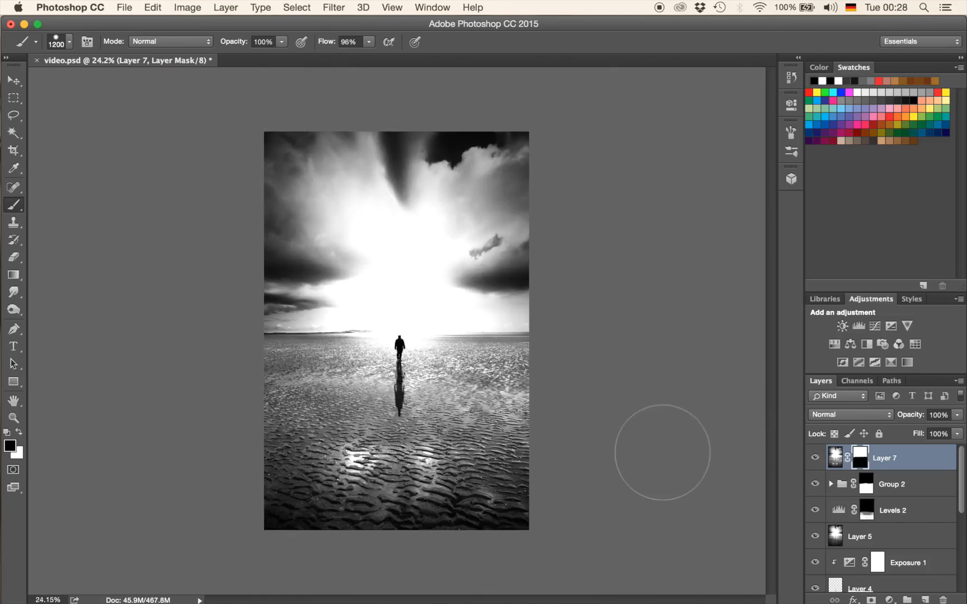
scroll(883, 497, "down", 5)
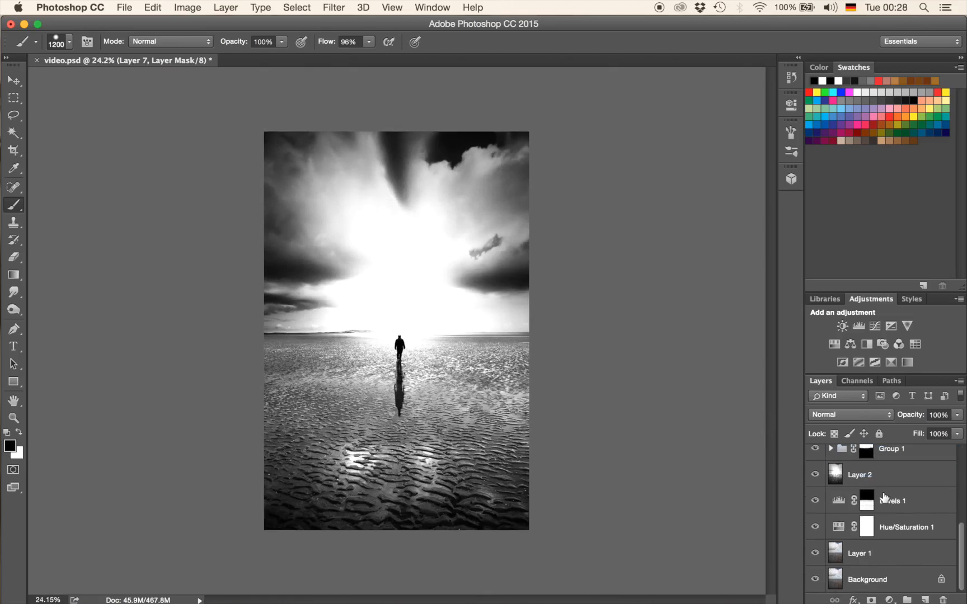
left_click(814, 580, "alt")
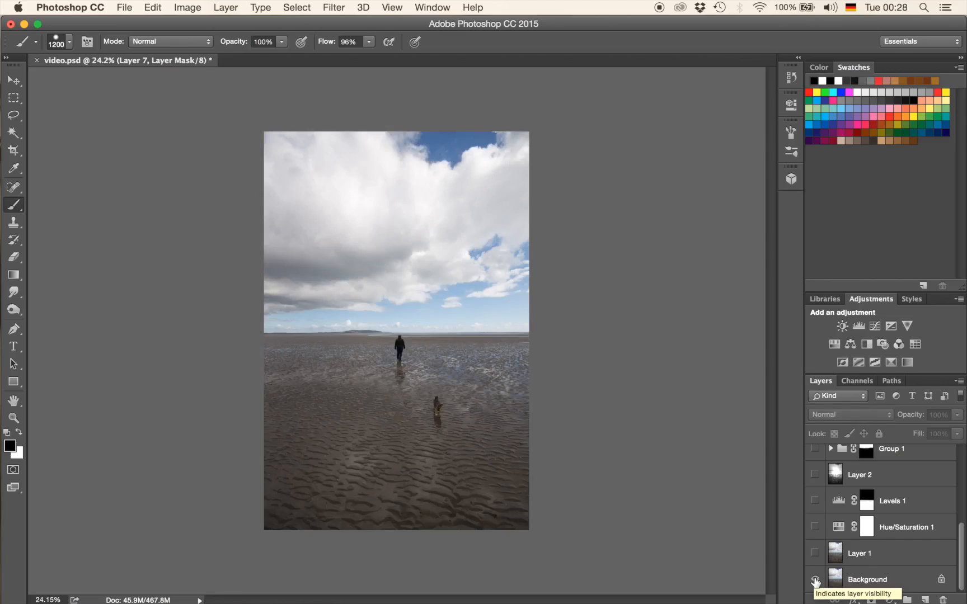
left_click(815, 580, "alt")
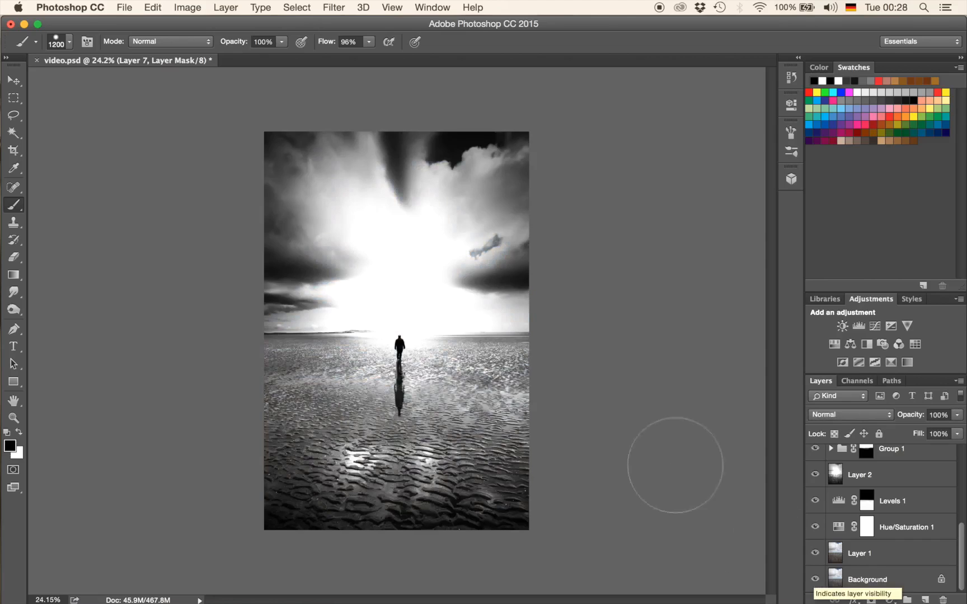